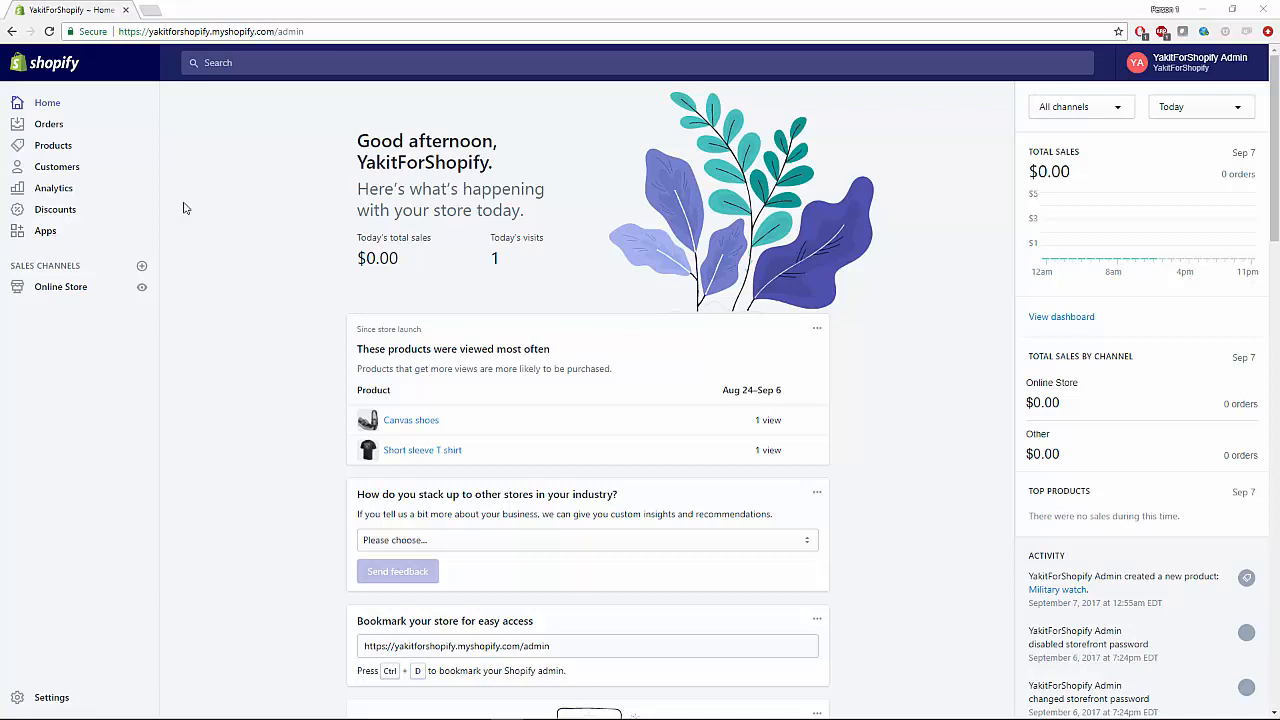
# Open the Apps section from the Shopify admin sidebar.
pyautogui.click(45, 232)
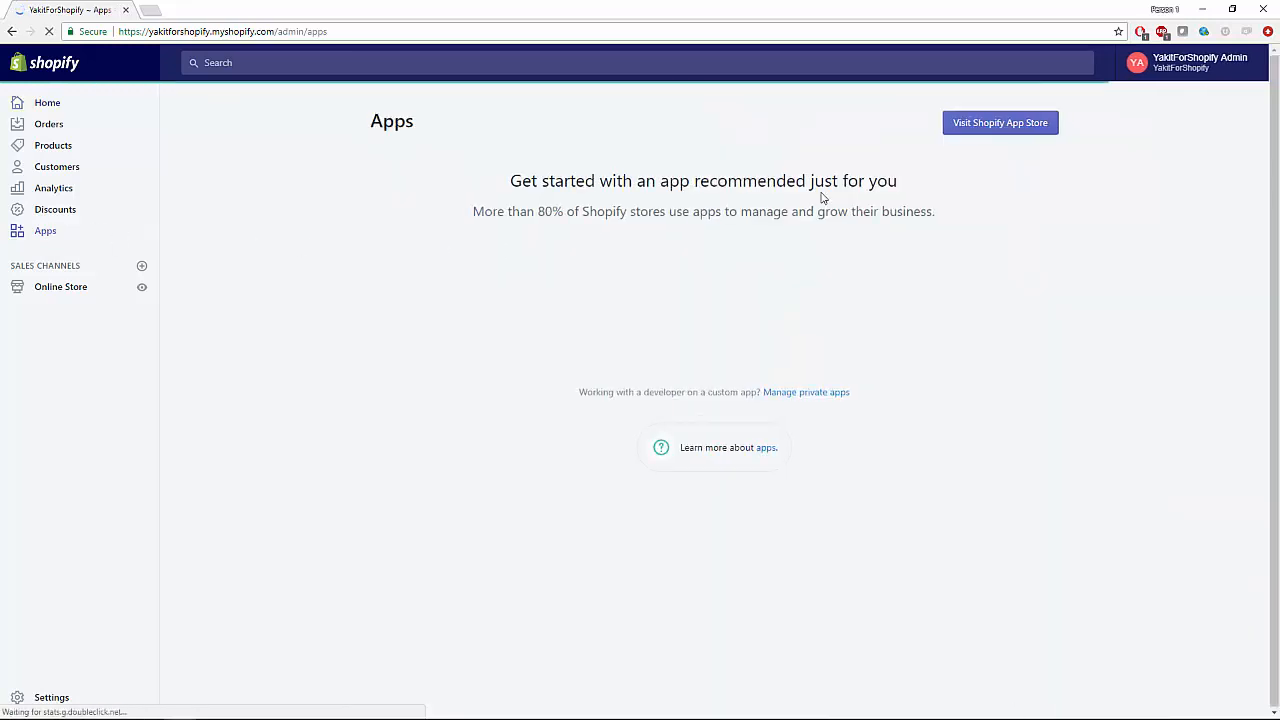
# Search the Shopify App Store for 'yakit' and open the Yakit - Hassle-free international shipping listing.
pyautogui.click(975, 133)
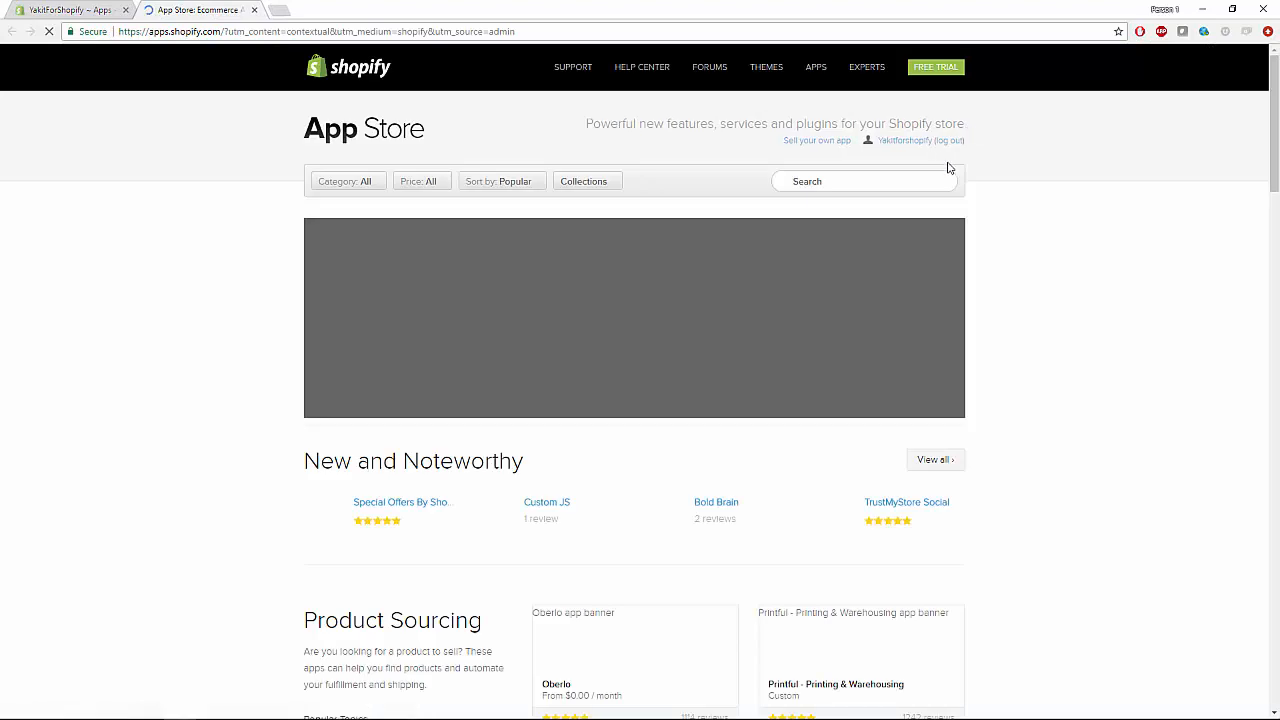
pyautogui.click(879, 181)
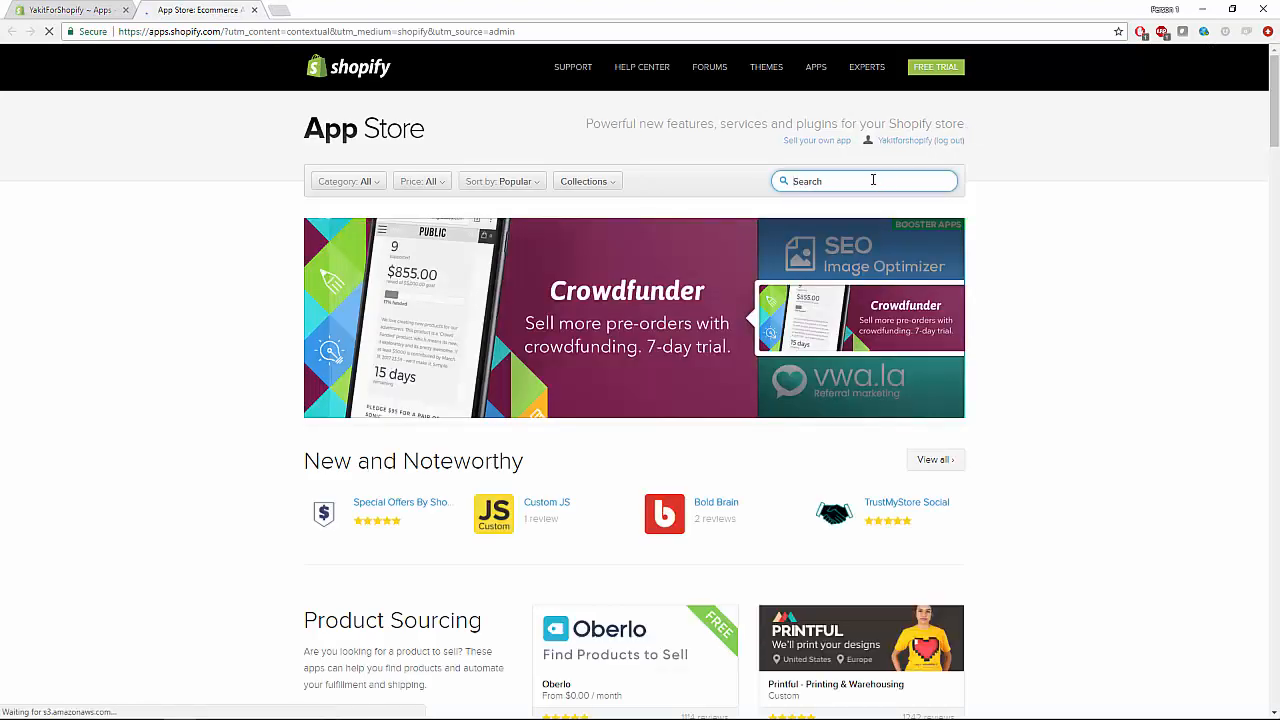
pyautogui.write('yakit')
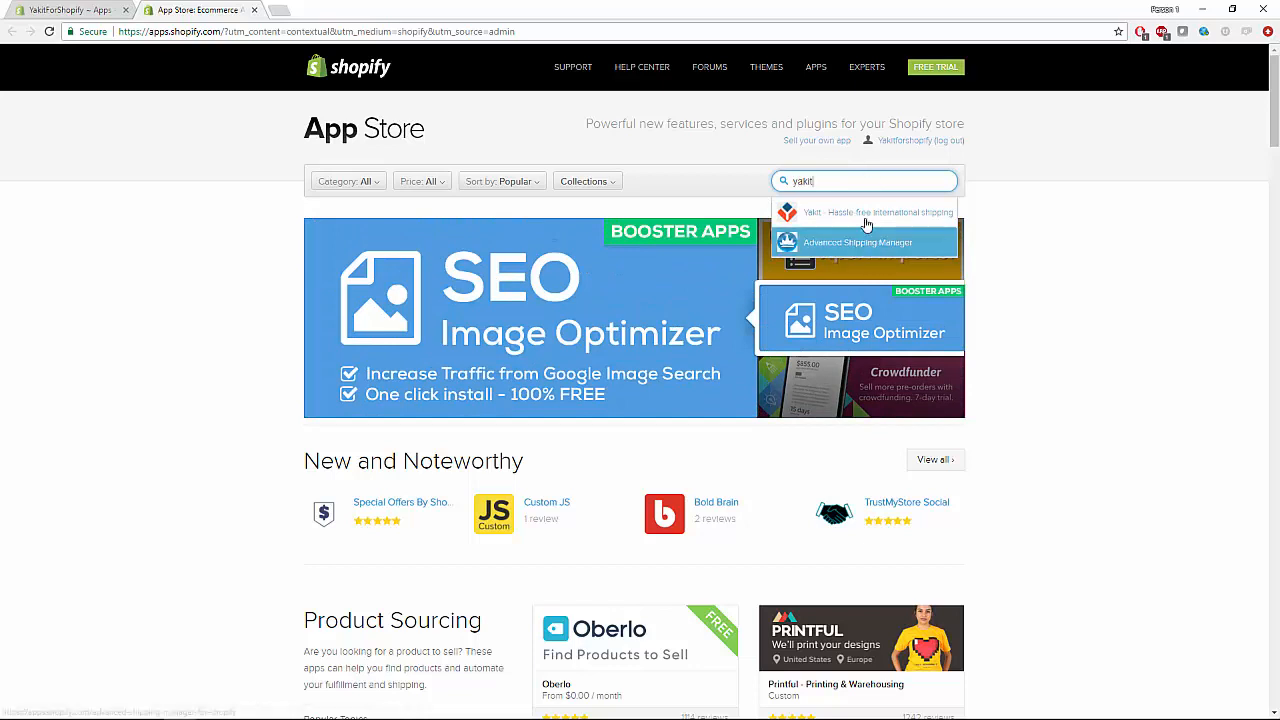
pyautogui.click(864, 215)
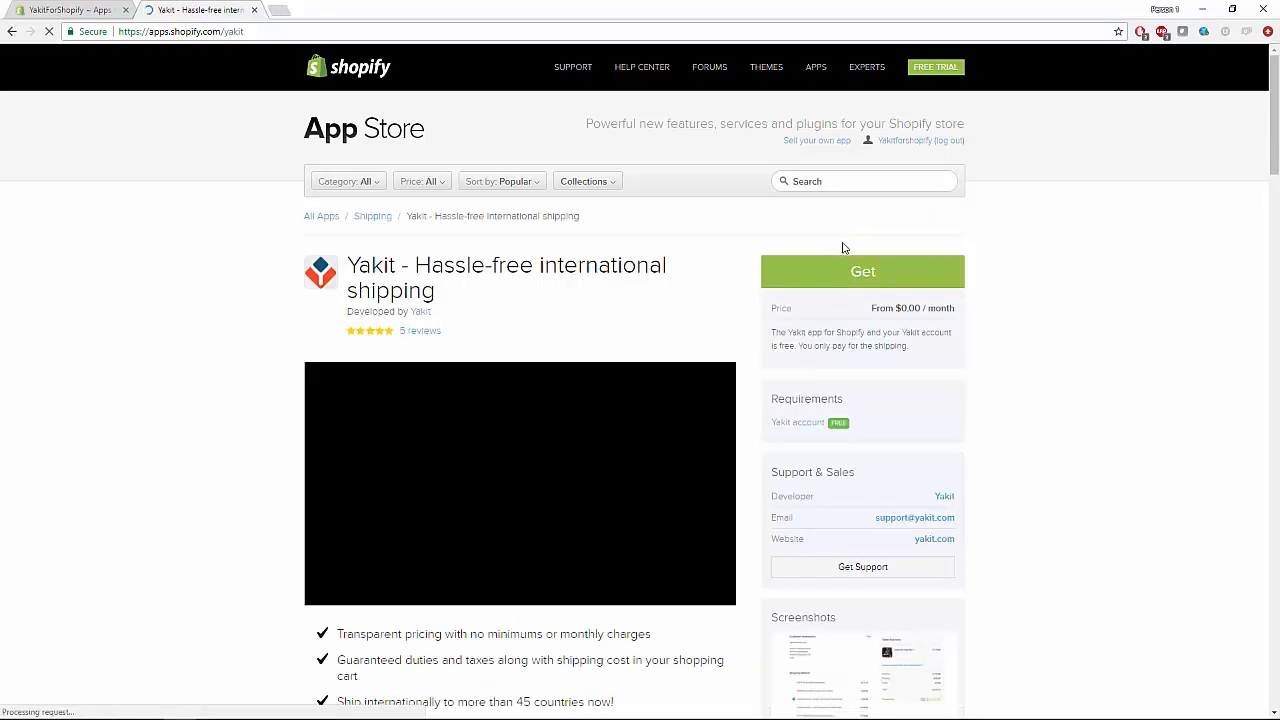
# Get the Yakit app and approve its installation on the store.
pyautogui.click(870, 279)
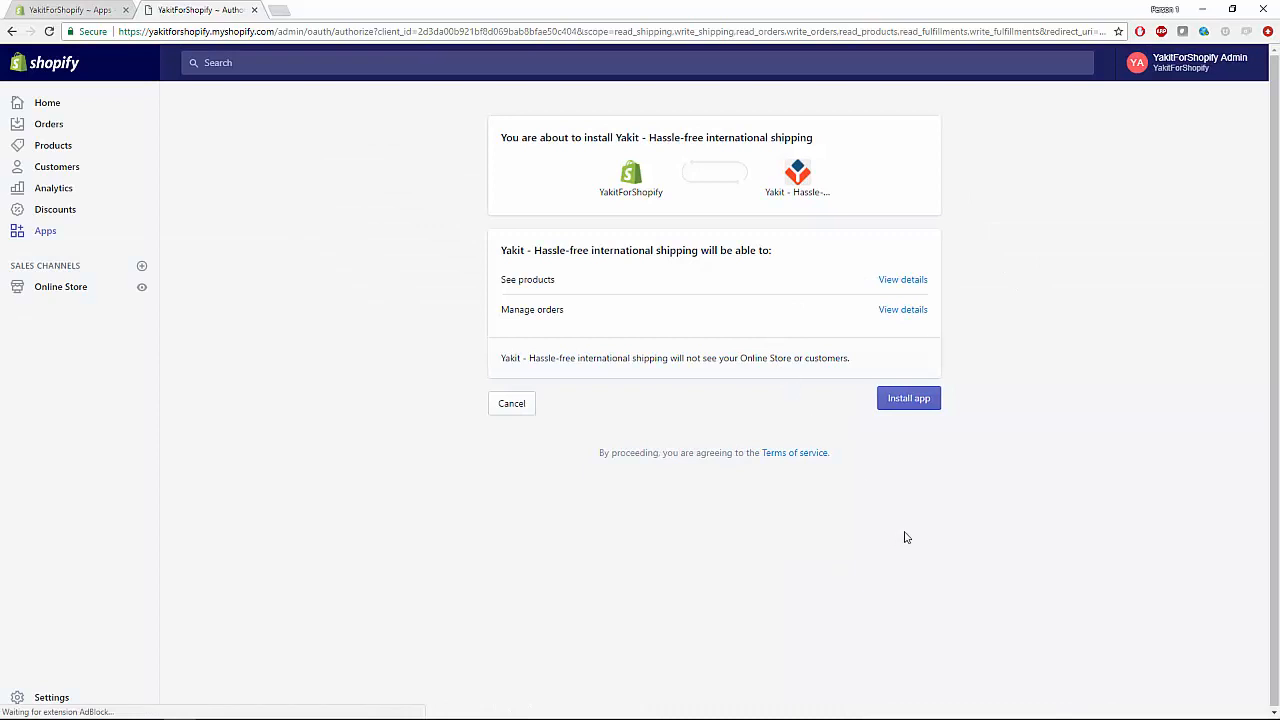
pyautogui.click(912, 407)
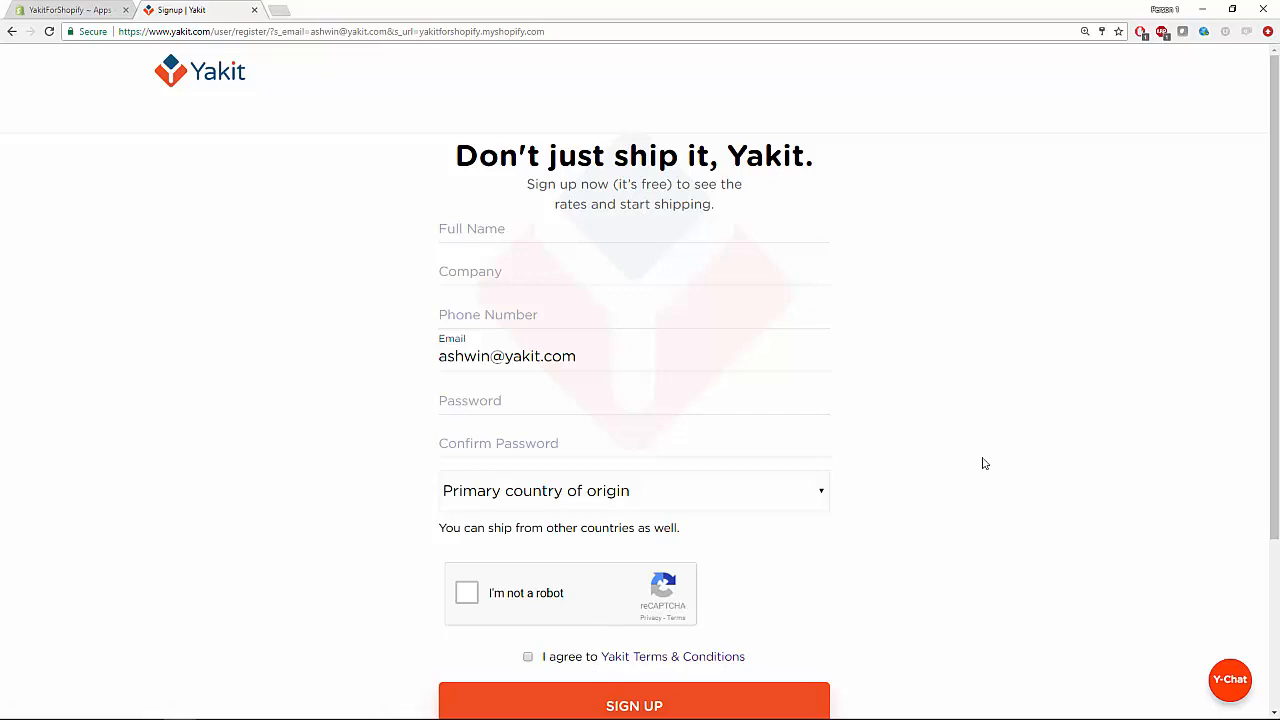
# Enter the full name, company 'Yakit For Shopify', phone number and replacement e-mail address.
pyautogui.click(548, 233)
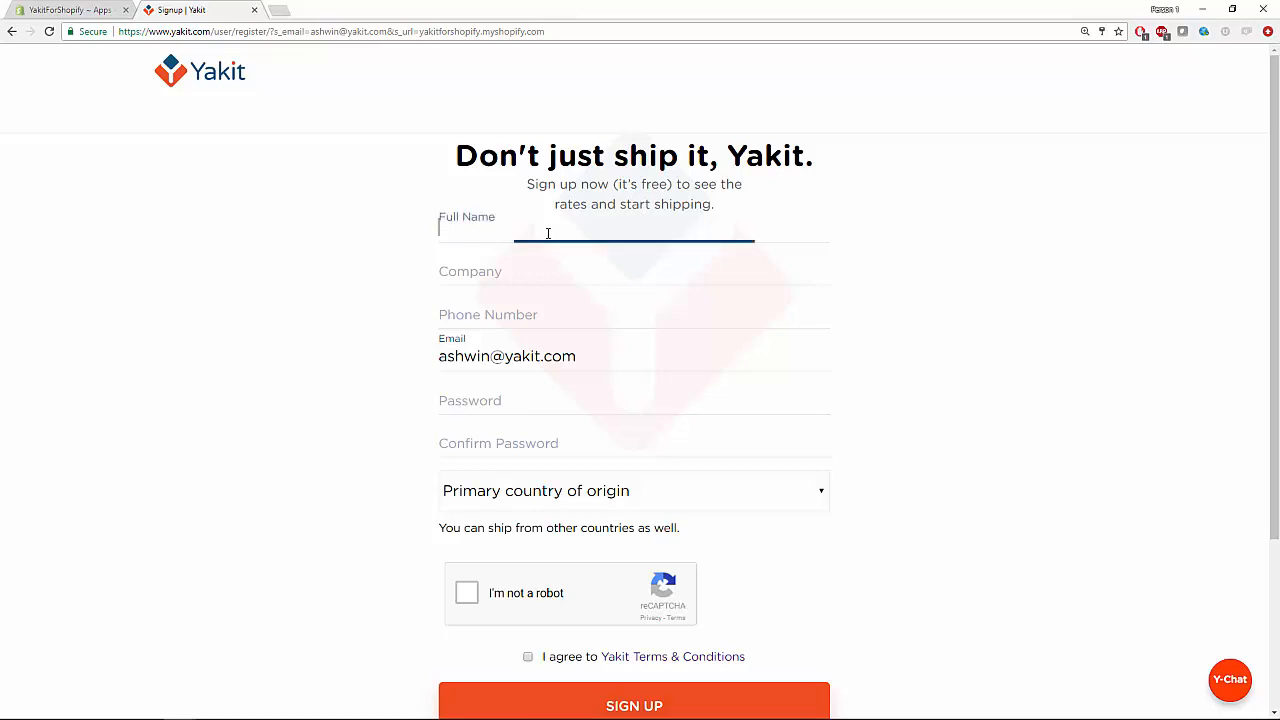
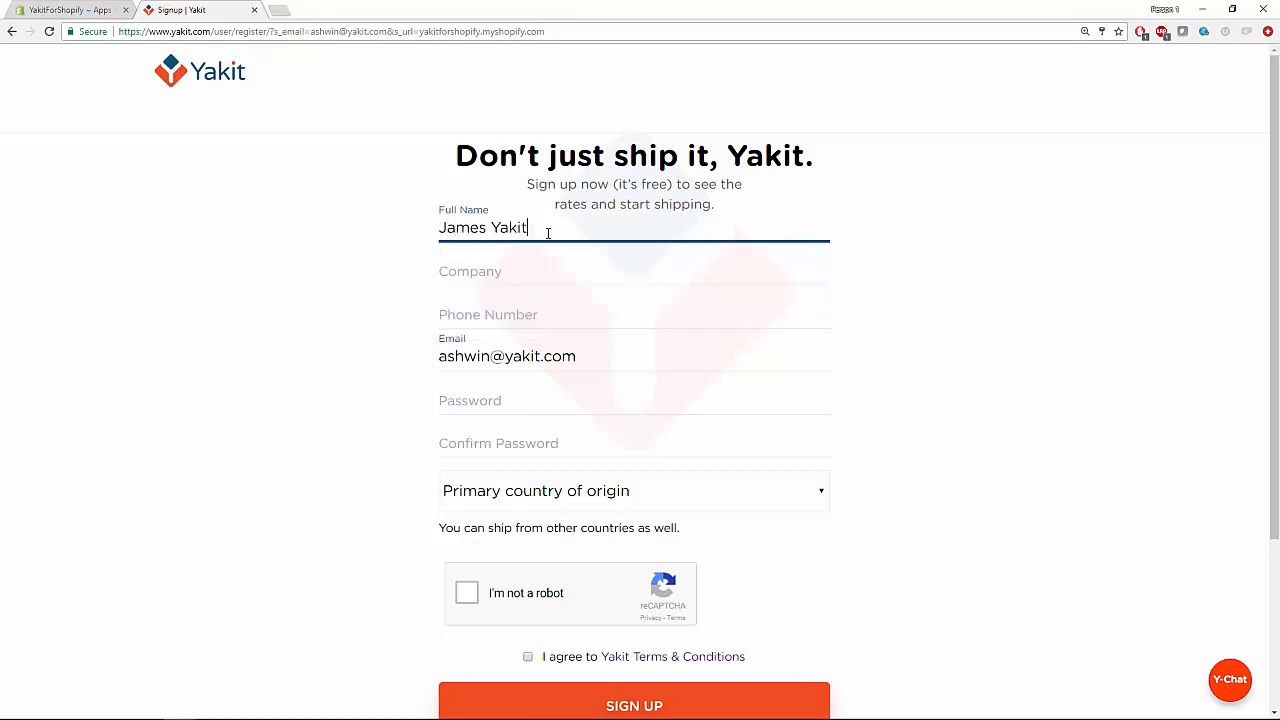
pyautogui.press('Tab')
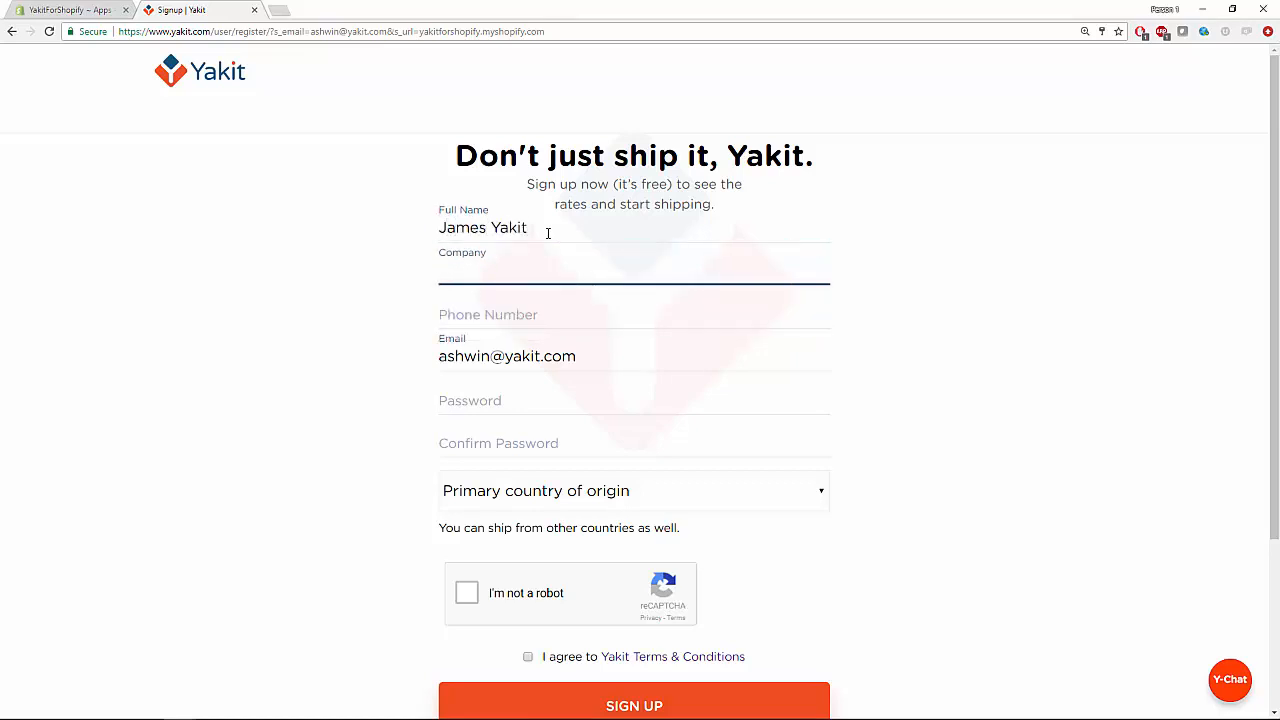
pyautogui.press('Tab')
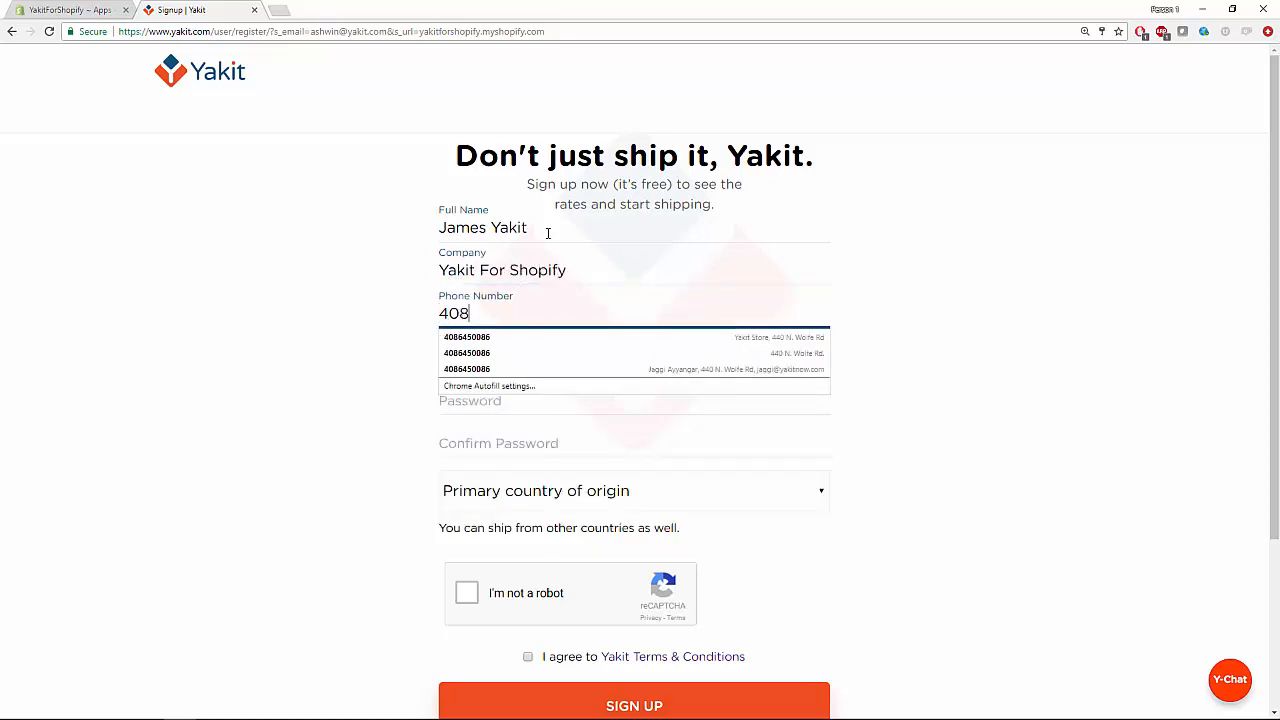
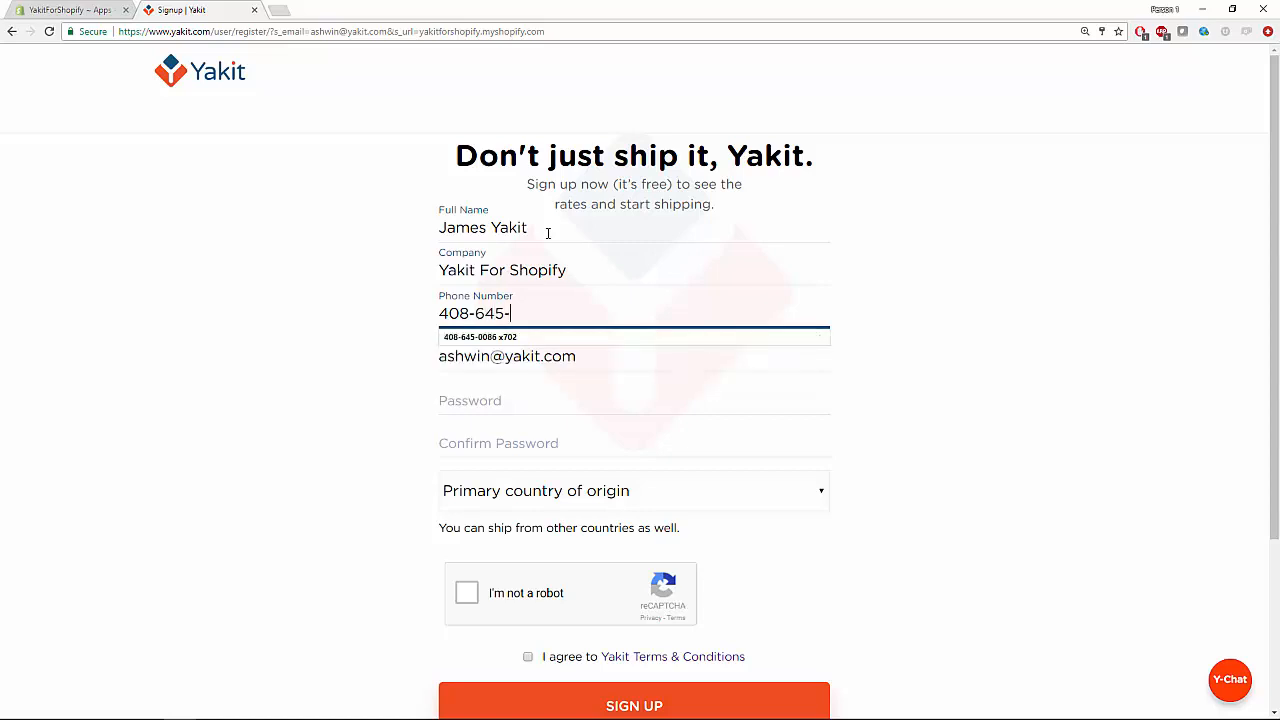
pyautogui.press('Tab')
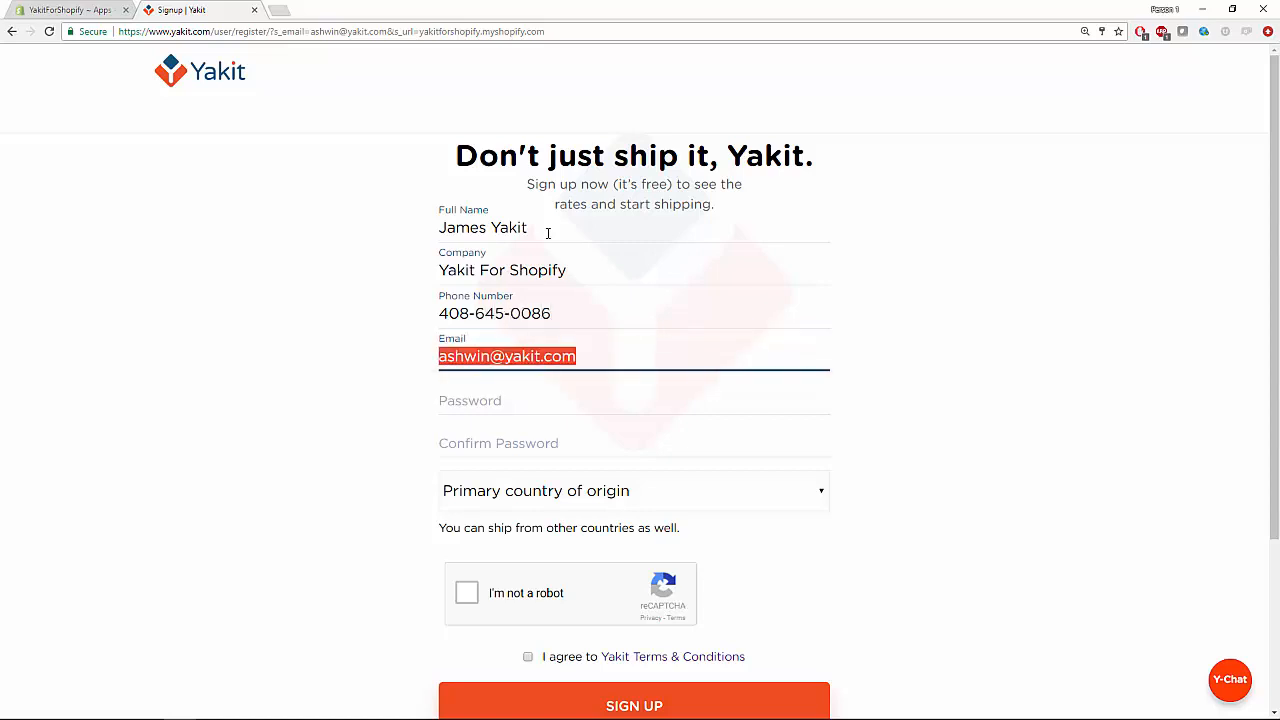
pyautogui.press('BackSpace')
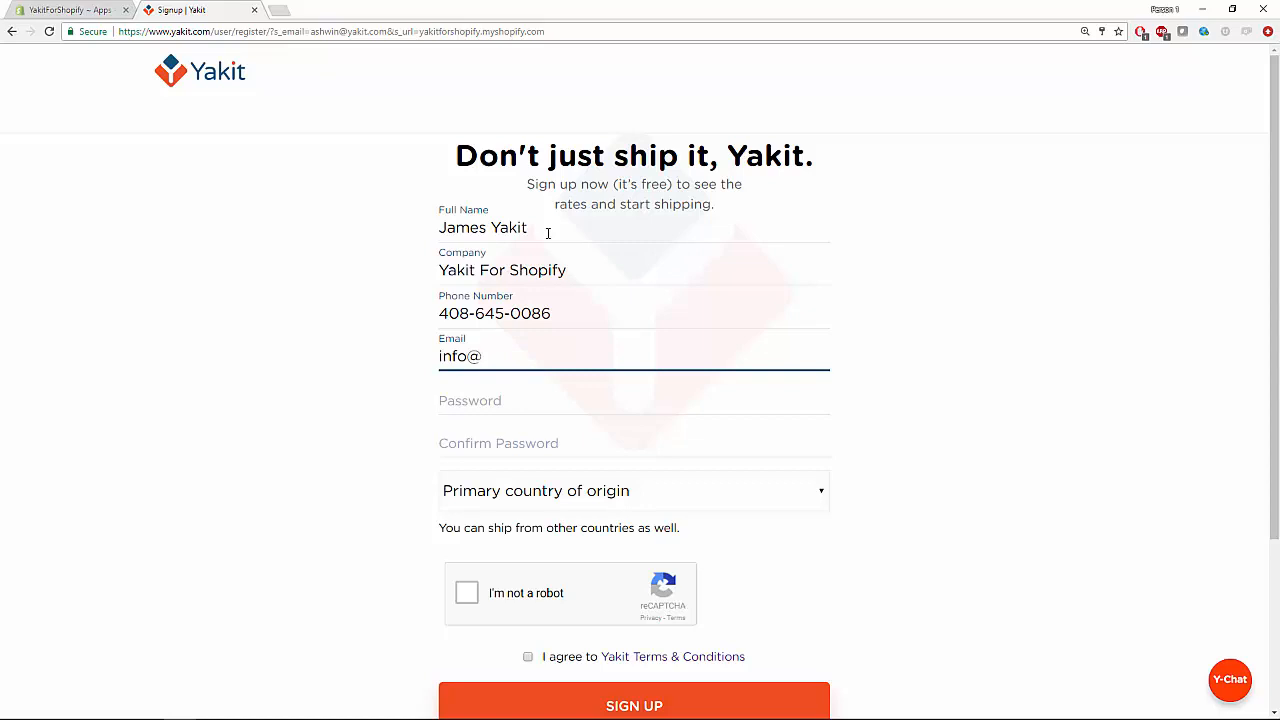
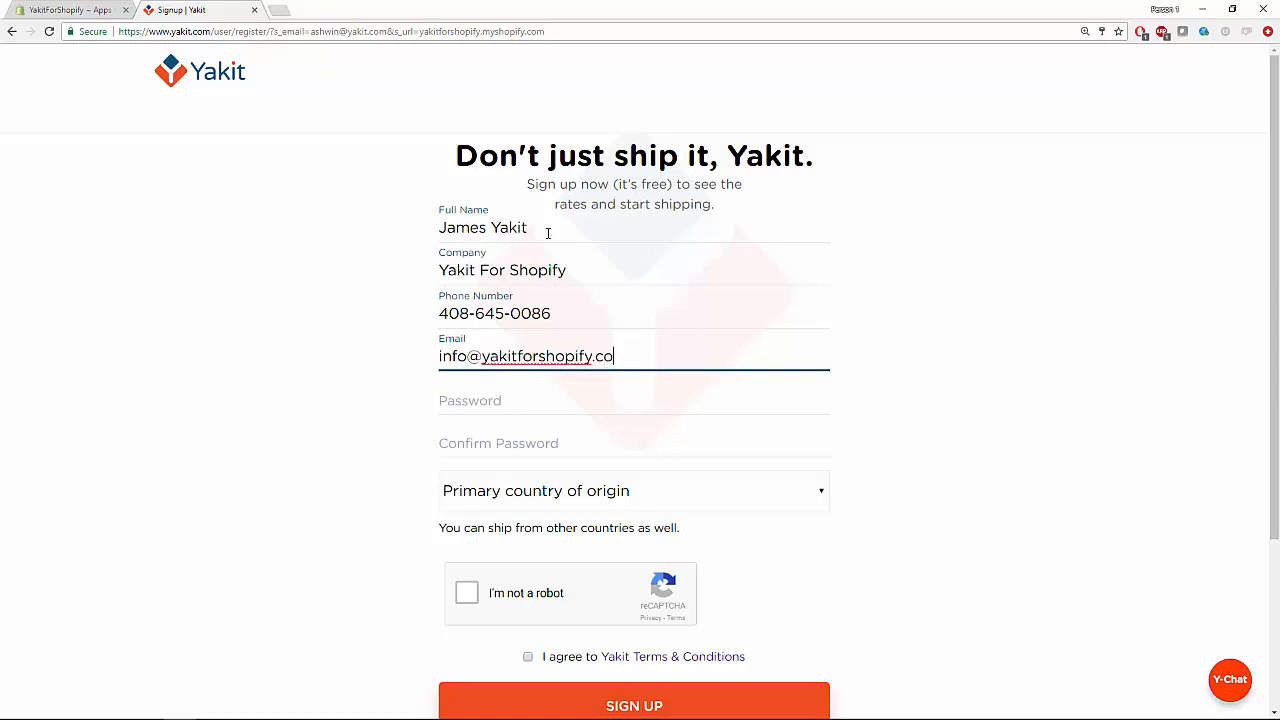
# Enter the account password and confirm it with the same password.
pyautogui.press('Tab')
pyautogui.write('•••••')
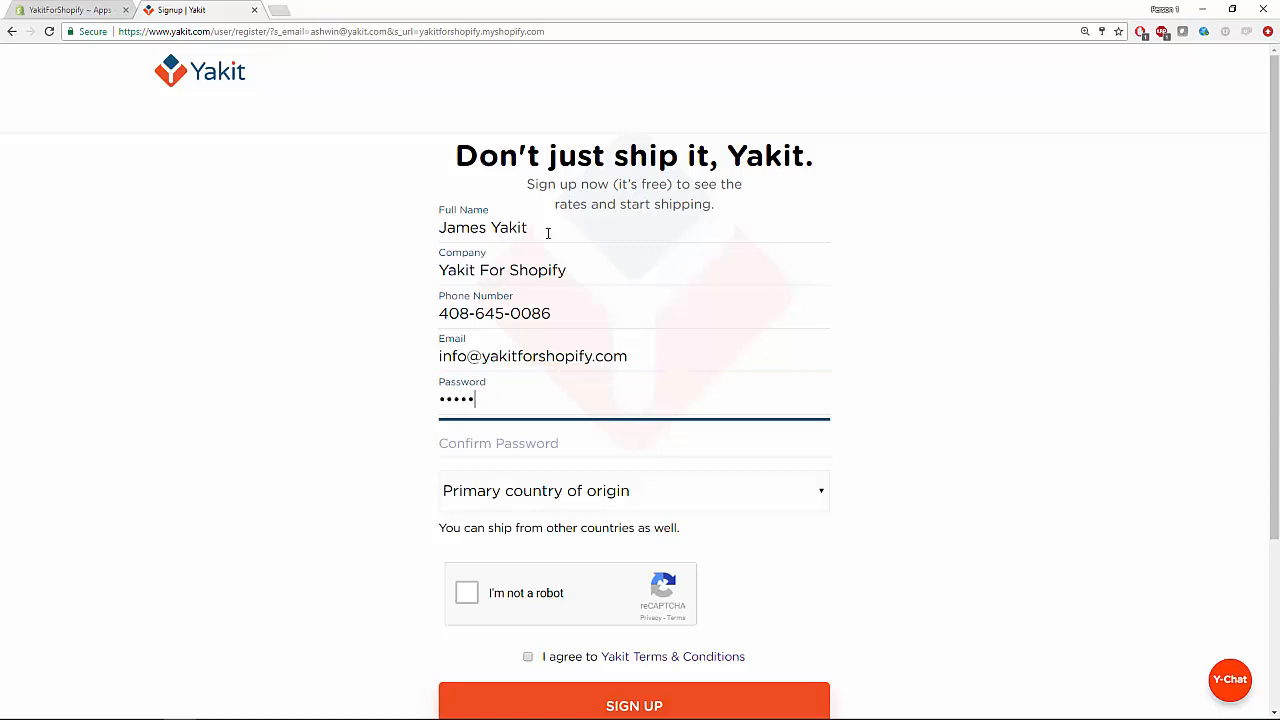
pyautogui.write('••••••••')
pyautogui.press('Tab')
pyautogui.write('•••')
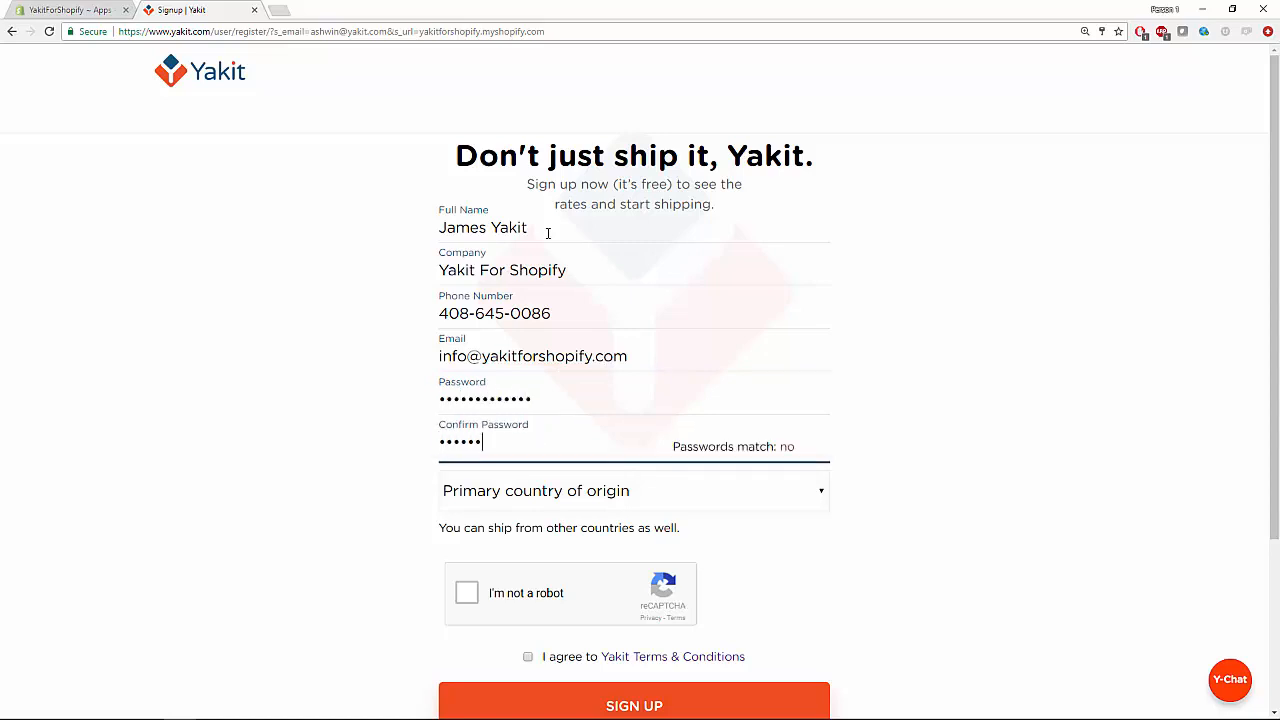
pyautogui.write('••••••••••')
pyautogui.press('Tab')
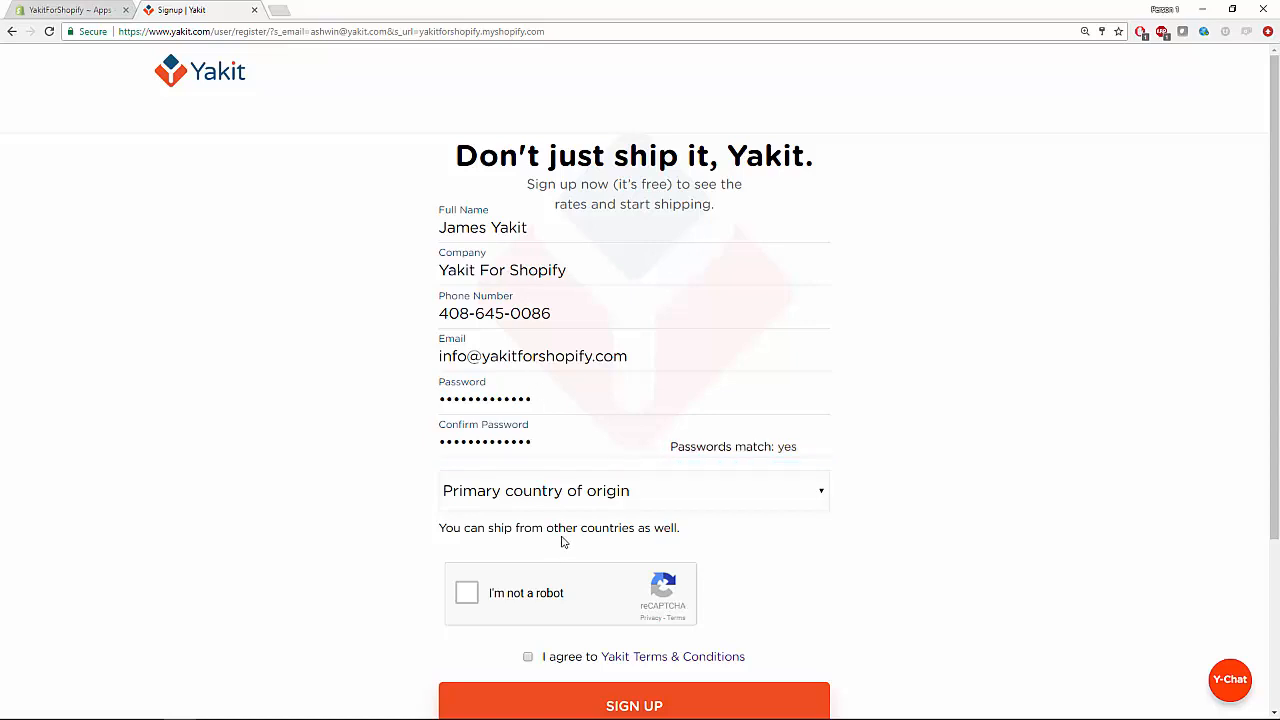
# Choose United States as origin country, pass the captcha, accept the terms and sign up.
pyautogui.click(821, 505)
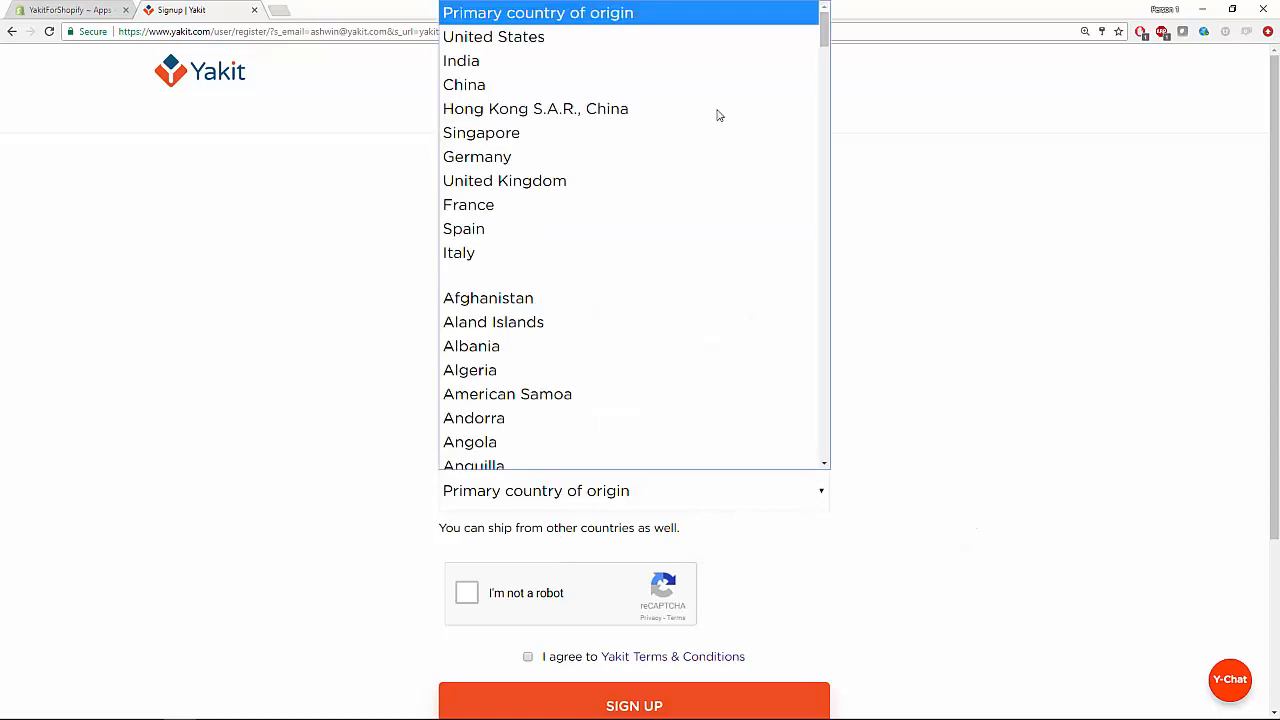
pyautogui.click(569, 40)
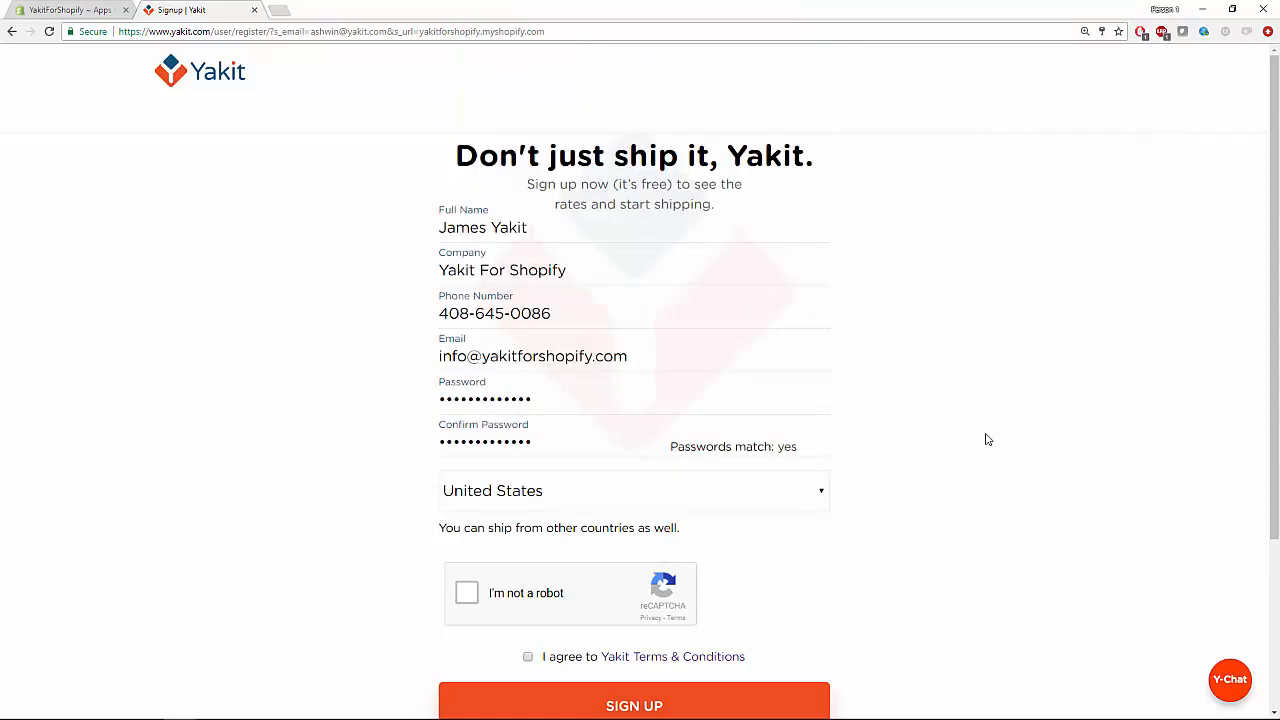
pyautogui.scroll(-1, 1009, 463)
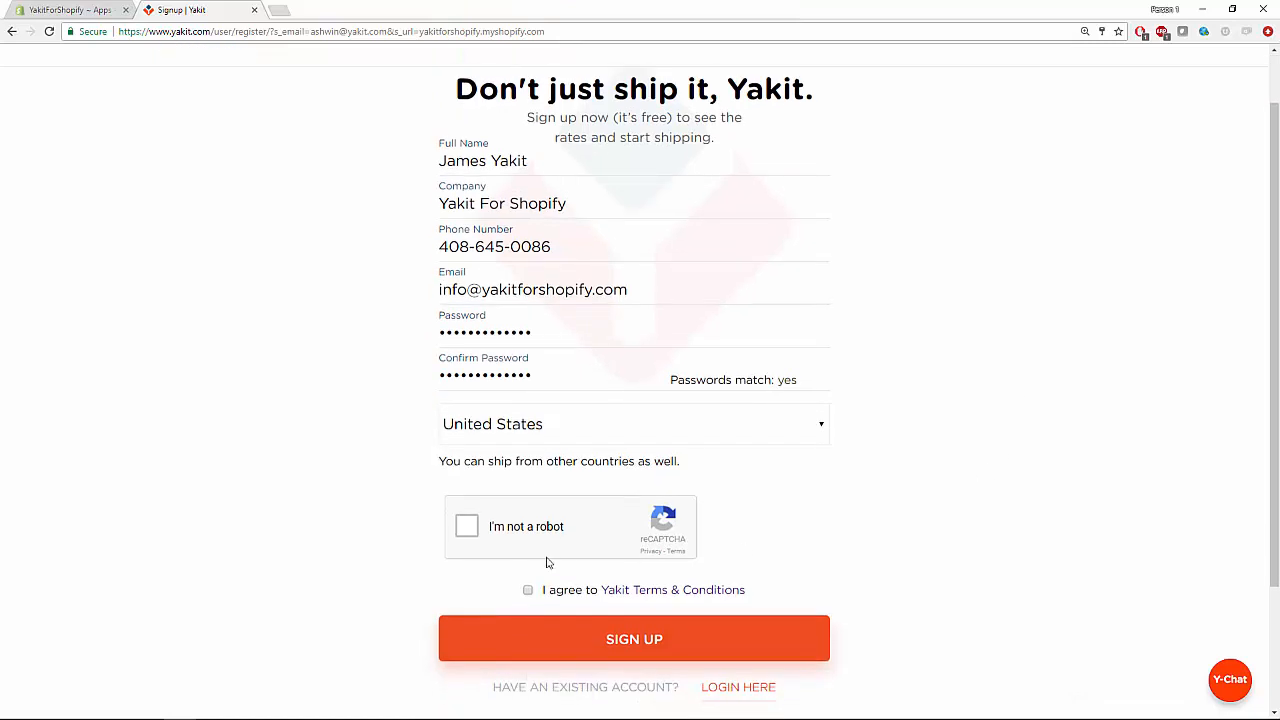
pyautogui.click(462, 529)
pyautogui.click(528, 591)
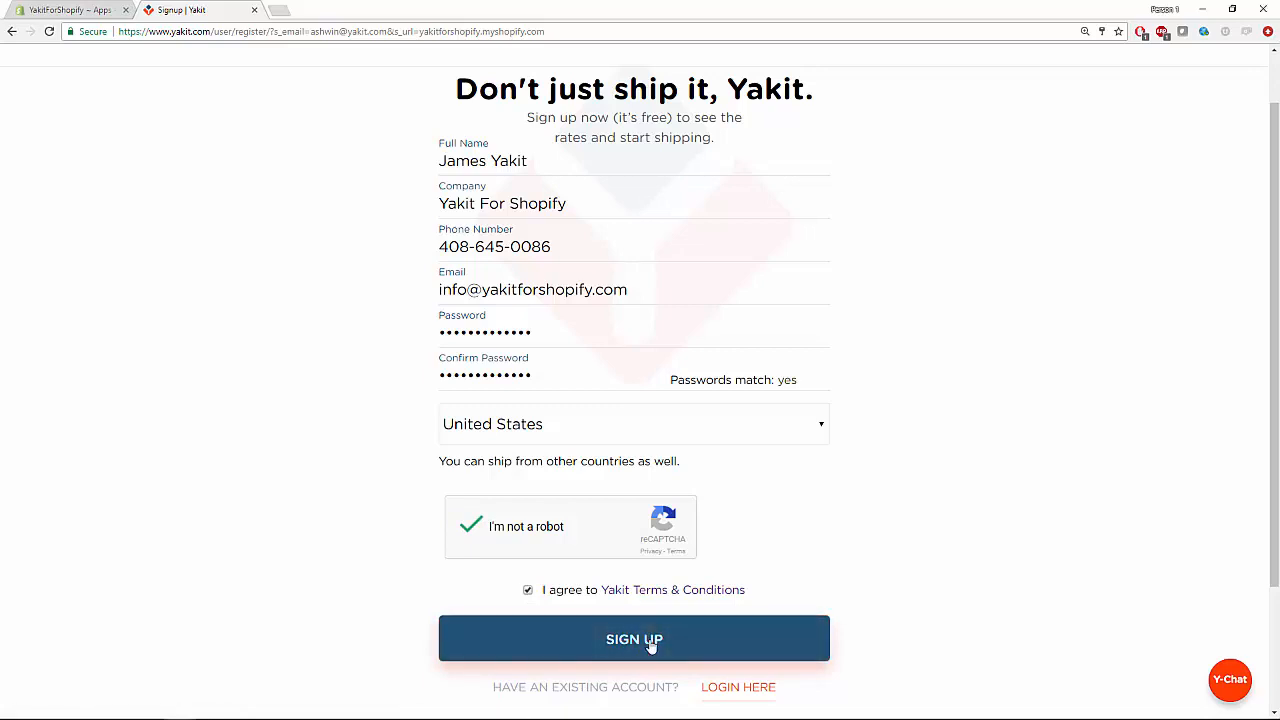
pyautogui.click(651, 647)
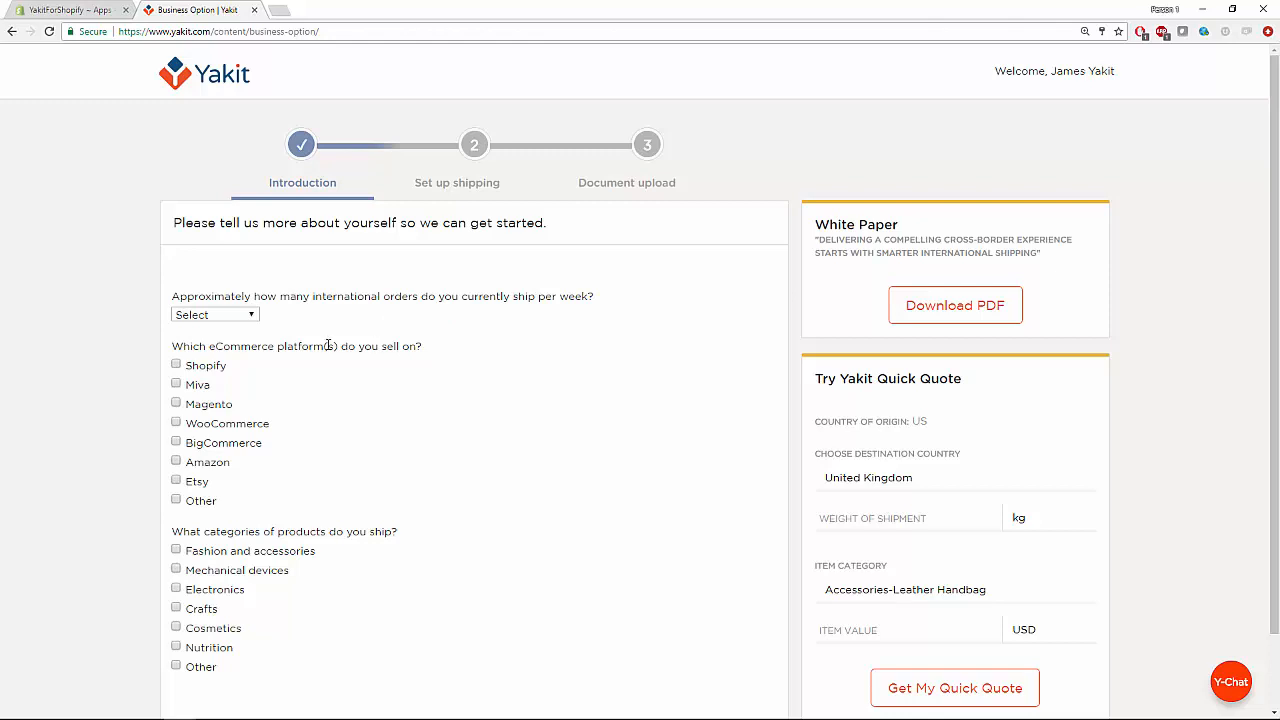
# Answer 200-500 weekly orders, Shopify platform, and Fashion and accessories category, then continue.
pyautogui.scroll(-1, 327, 344)
pyautogui.click(215, 248)
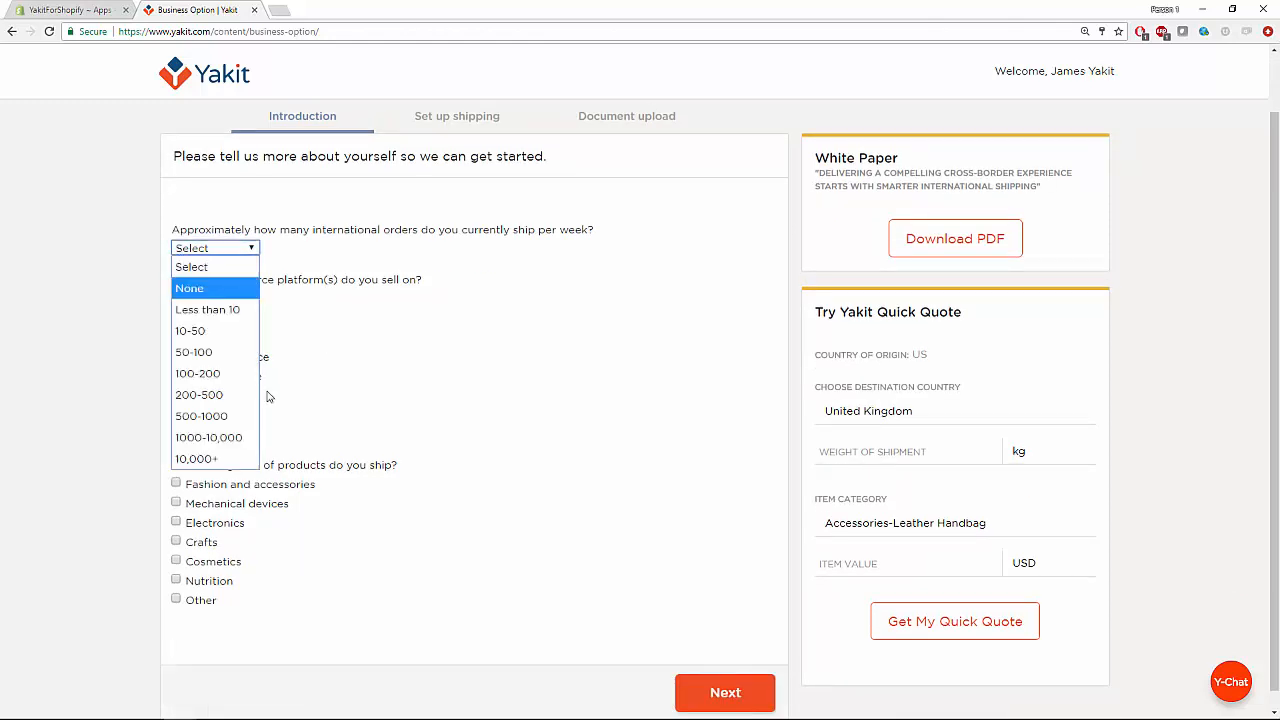
pyautogui.click(230, 395)
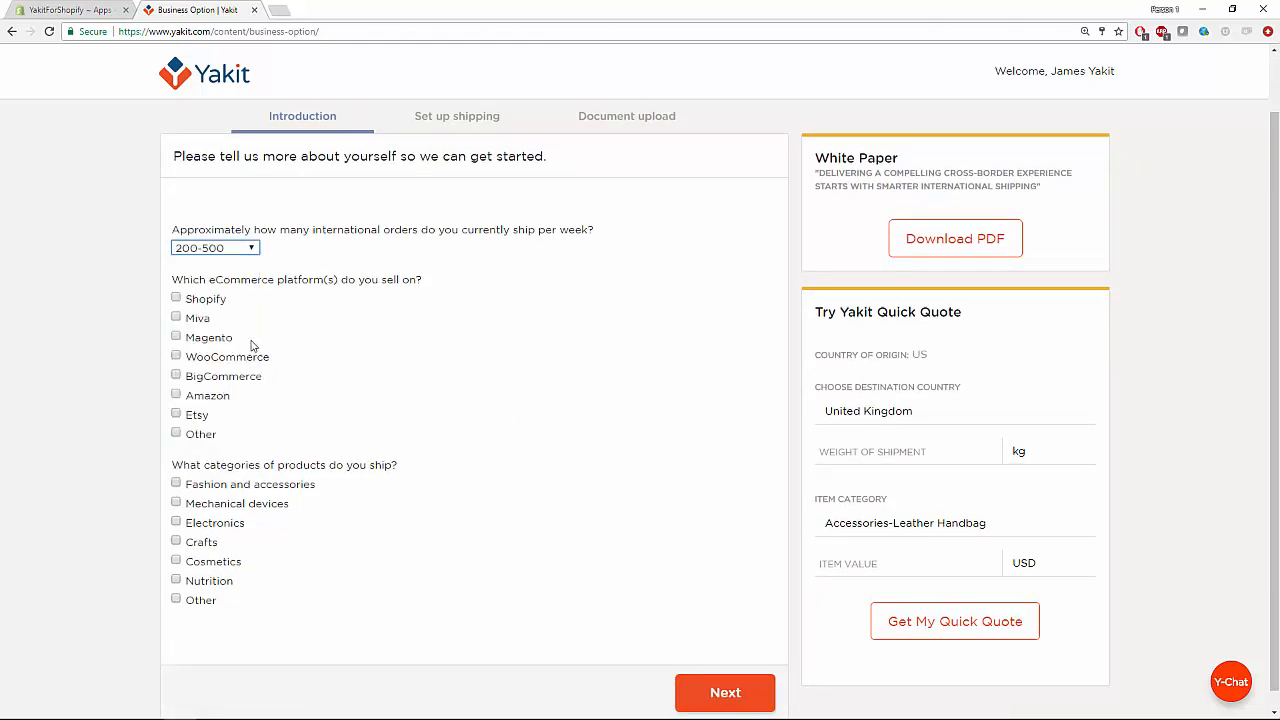
pyautogui.click(176, 298)
pyautogui.click(177, 484)
pyautogui.click(722, 693)
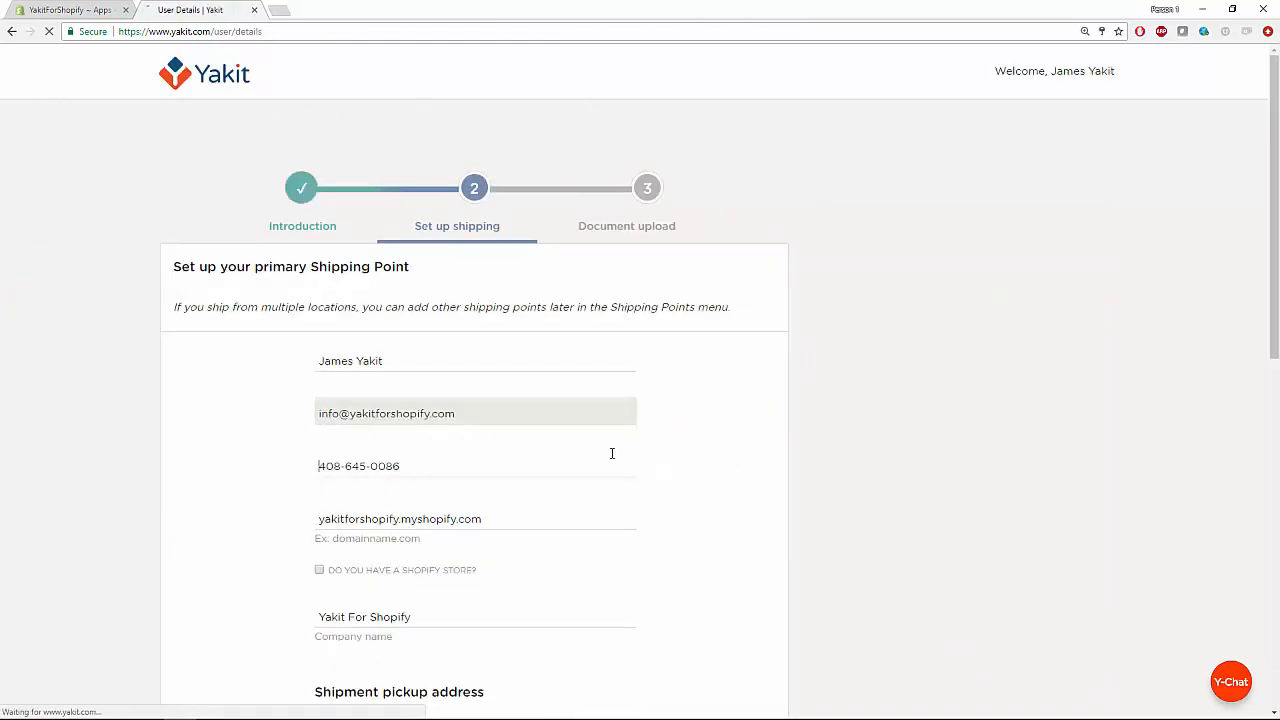
# Fill in the pickup street address, city, CA as state, and zip code.
pyautogui.scroll(-1, 532, 445)
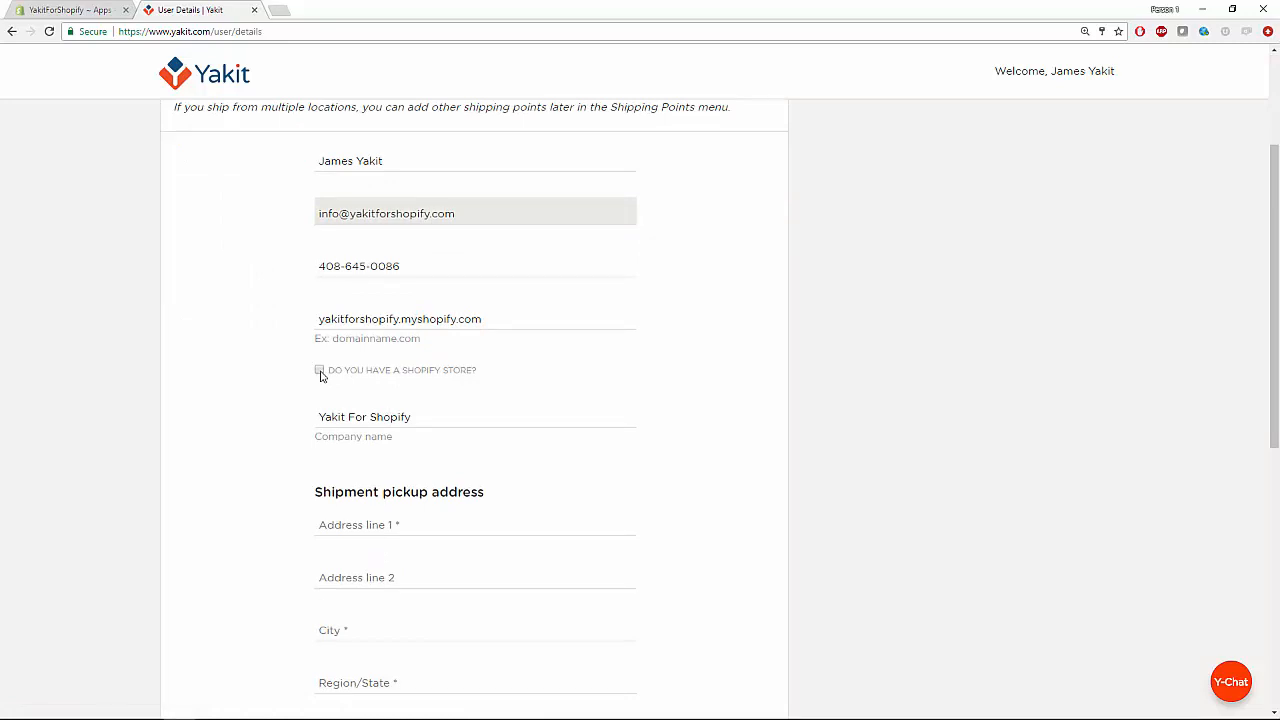
pyautogui.scroll(-1, 322, 385)
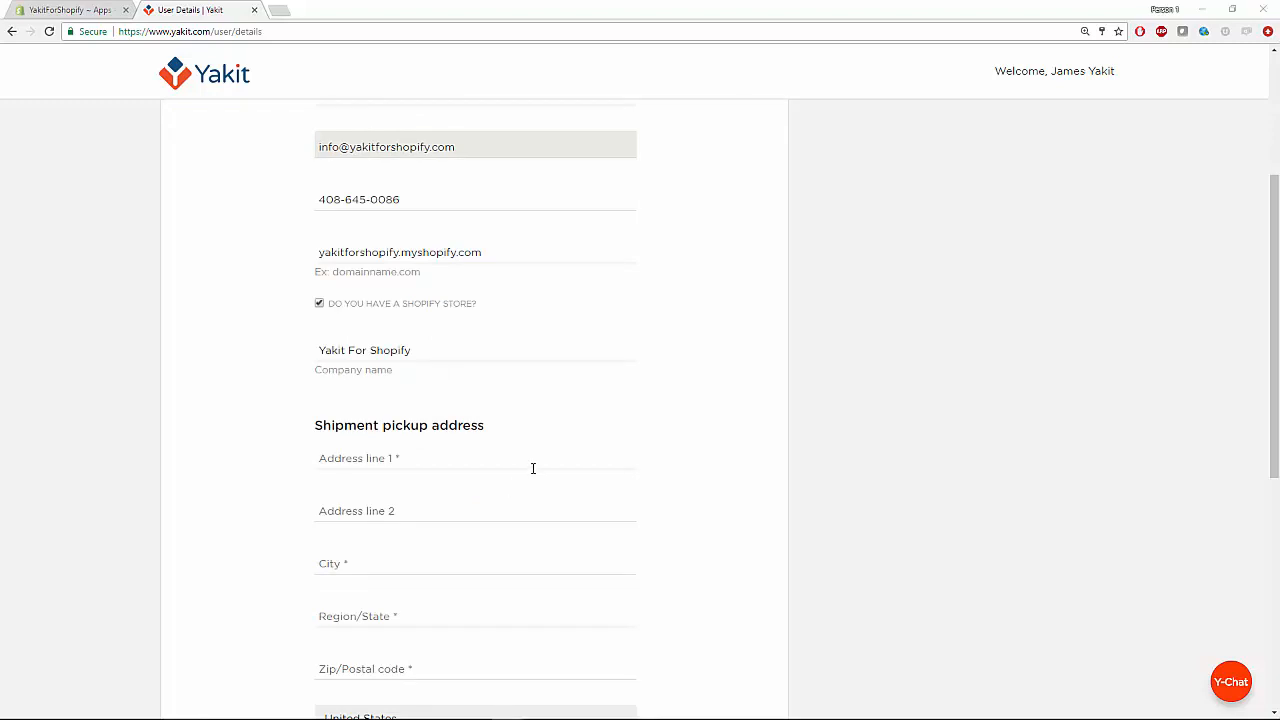
pyautogui.scroll(-2, 296, 458)
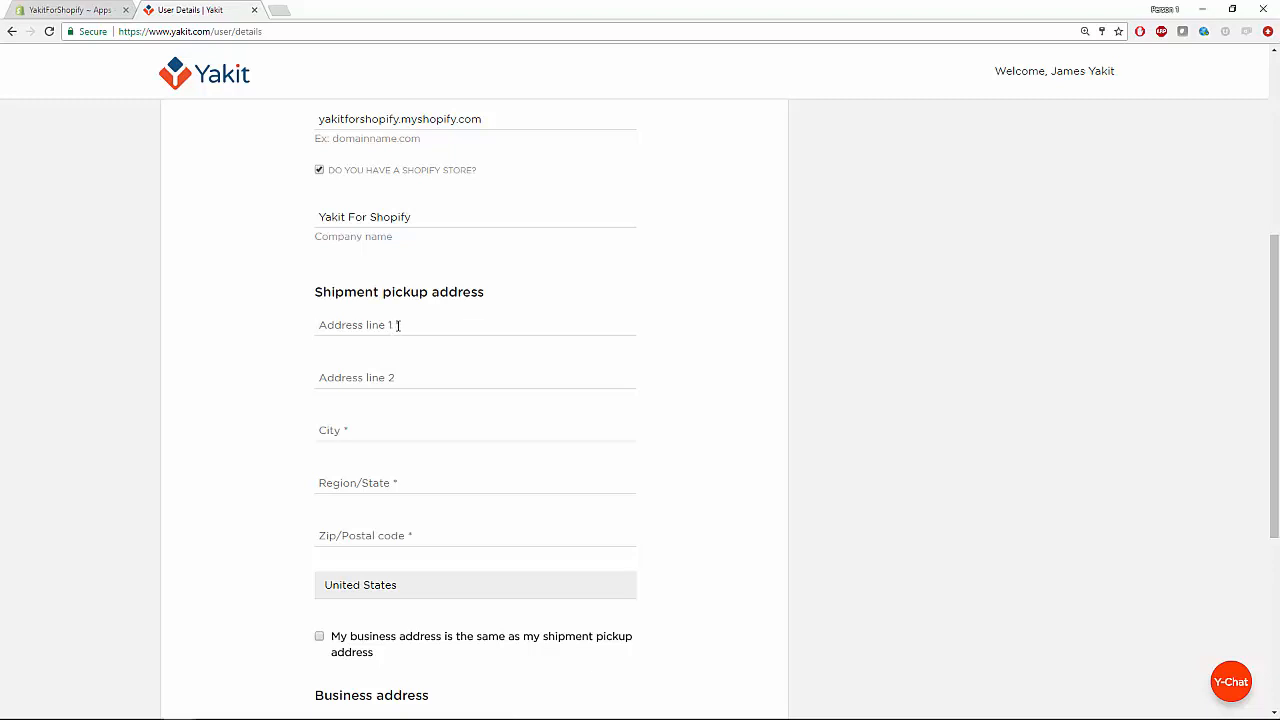
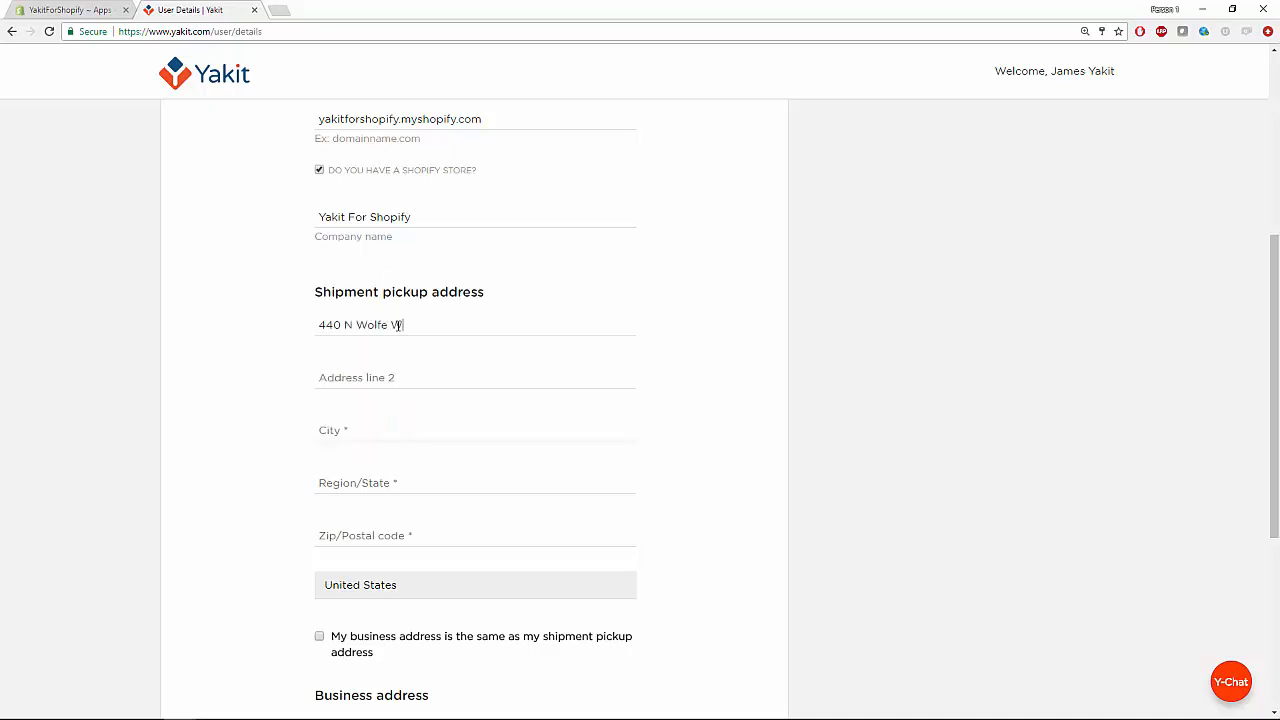
pyautogui.press('Tab')
pyautogui.press('Tab')
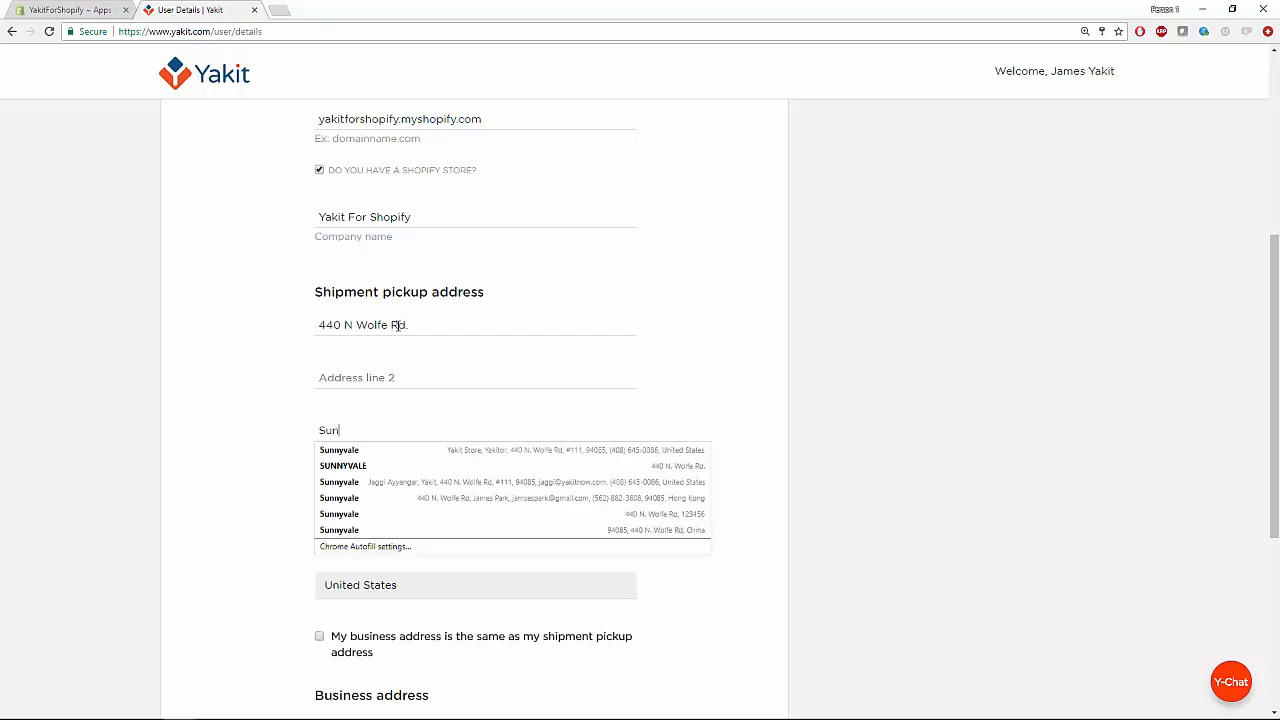
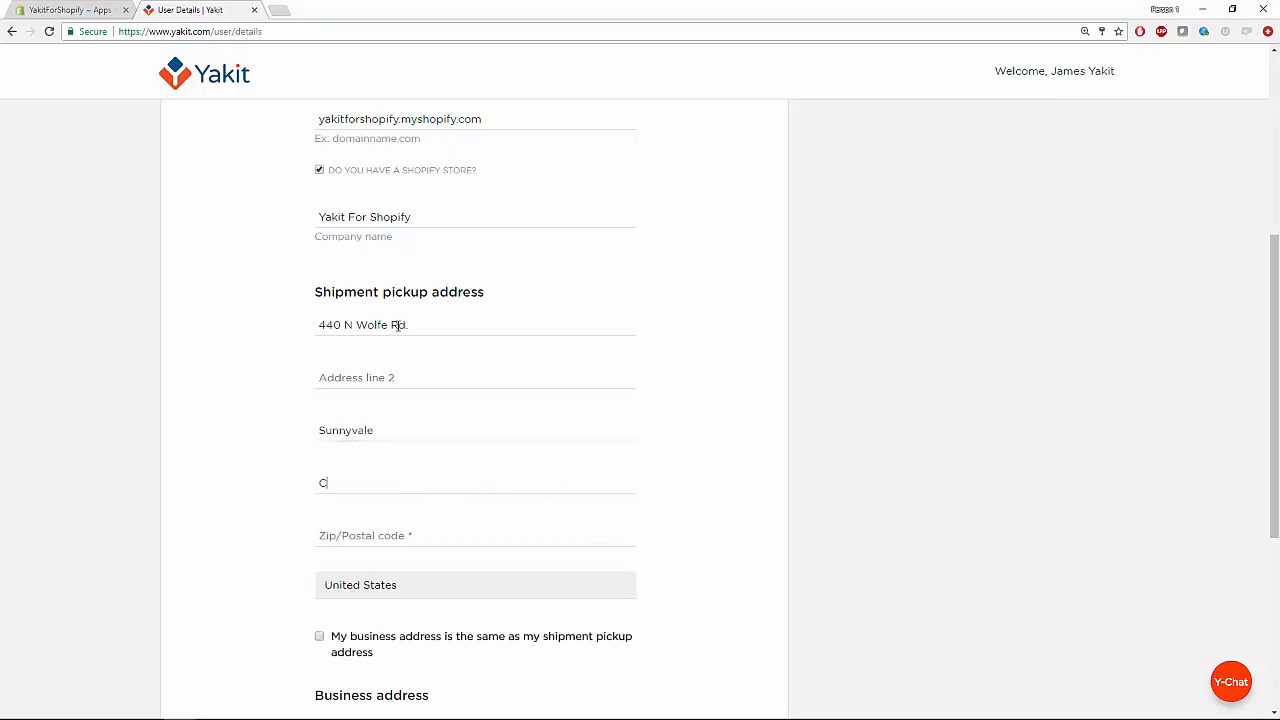
pyautogui.press('Down')
pyautogui.press('Return')
pyautogui.press('Tab')
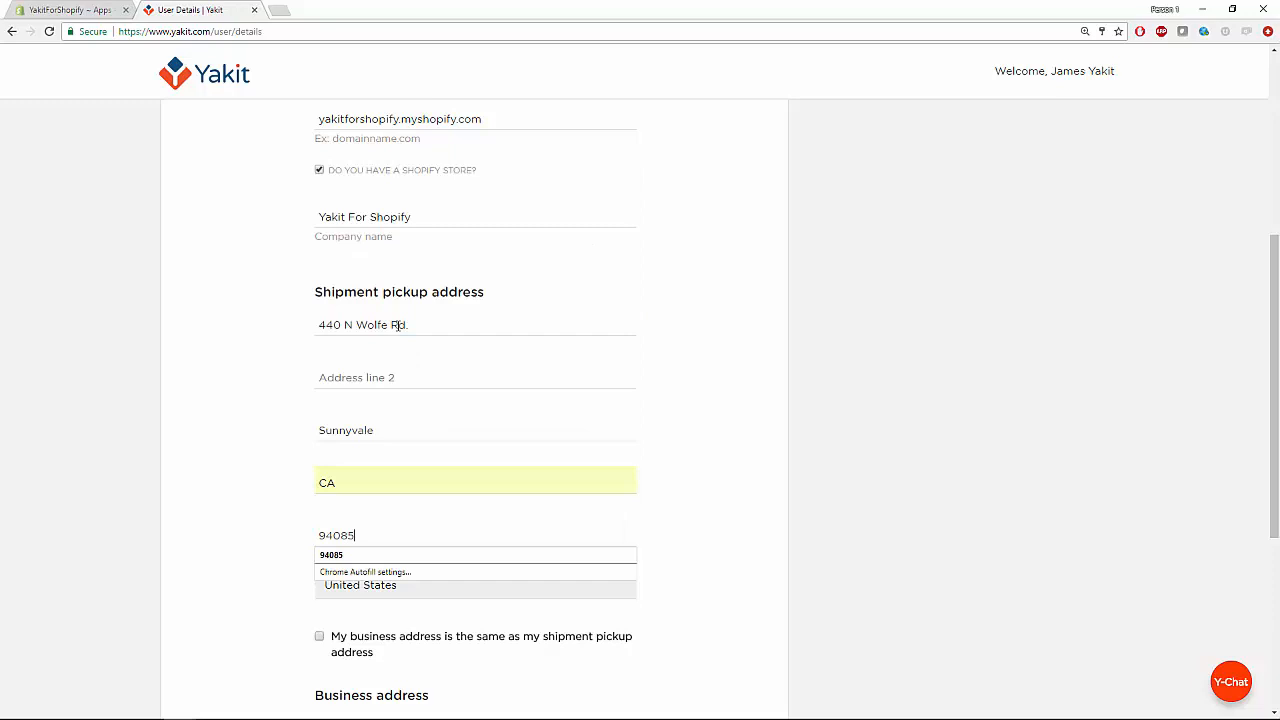
pyautogui.press('Tab')
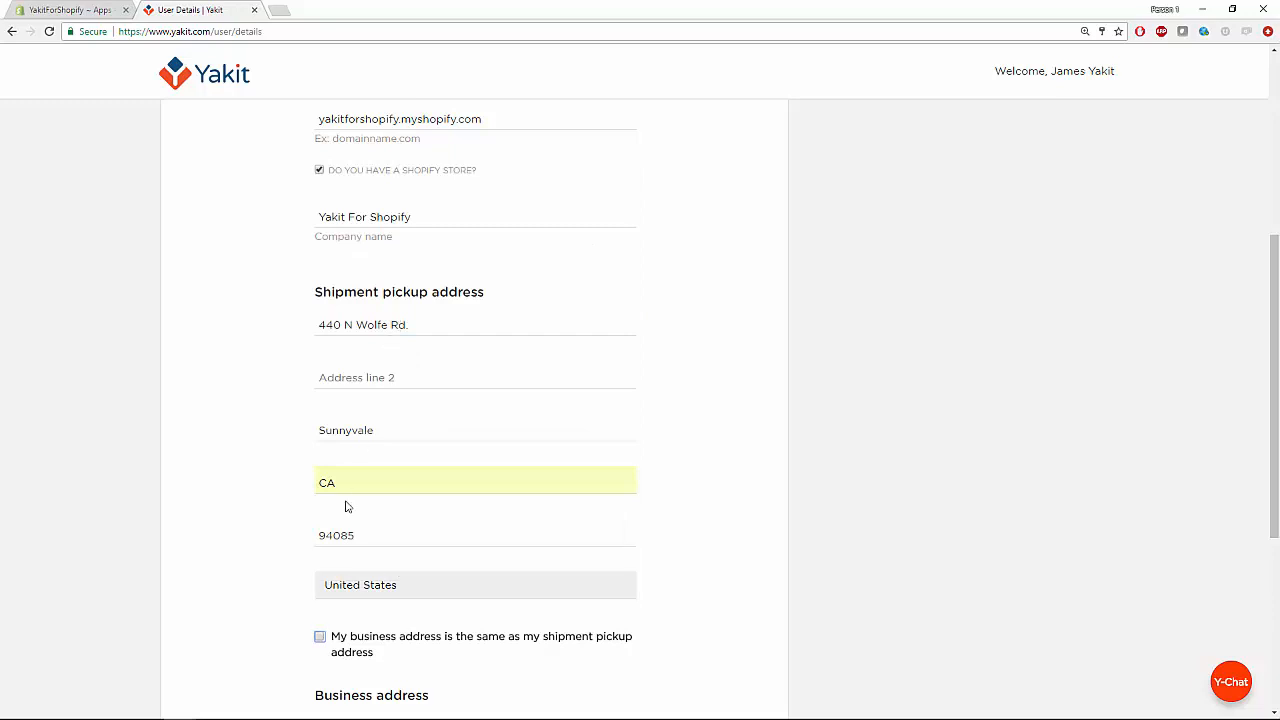
# Mark the business address as the same as the pickup address and submit the shipping setup.
pyautogui.scroll(-1, 294, 589)
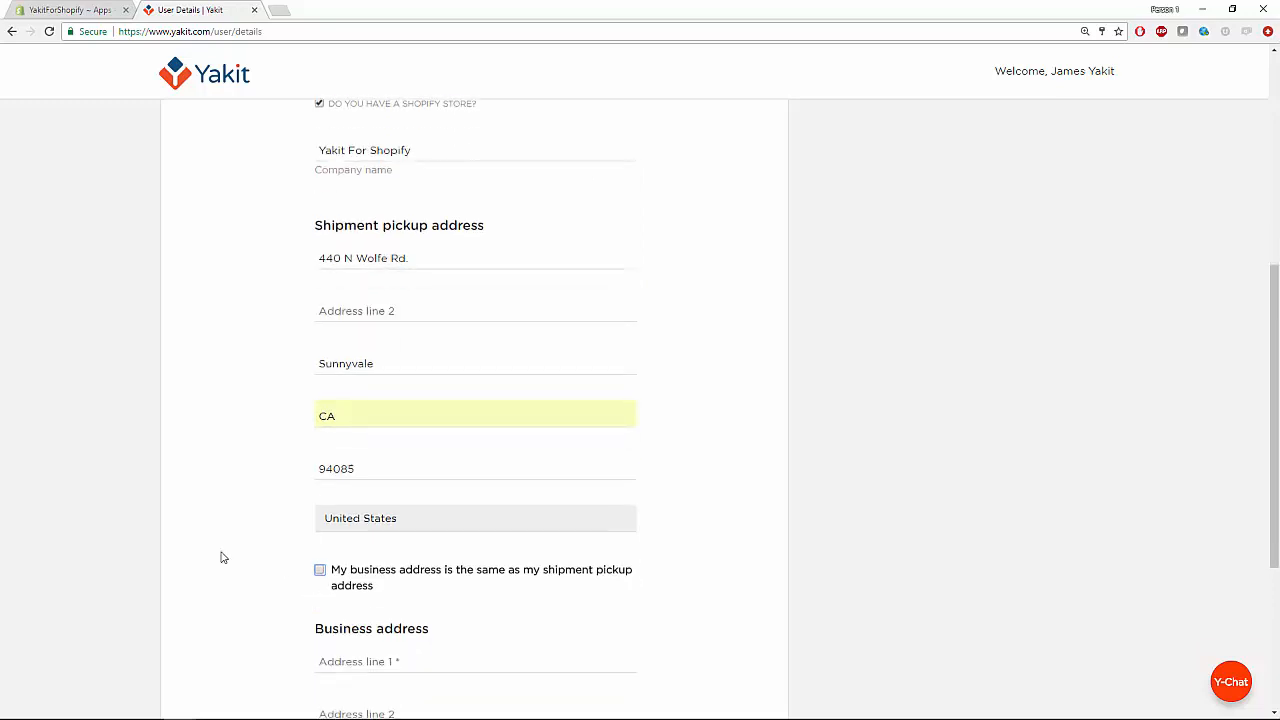
pyautogui.scroll(-1, 260, 557)
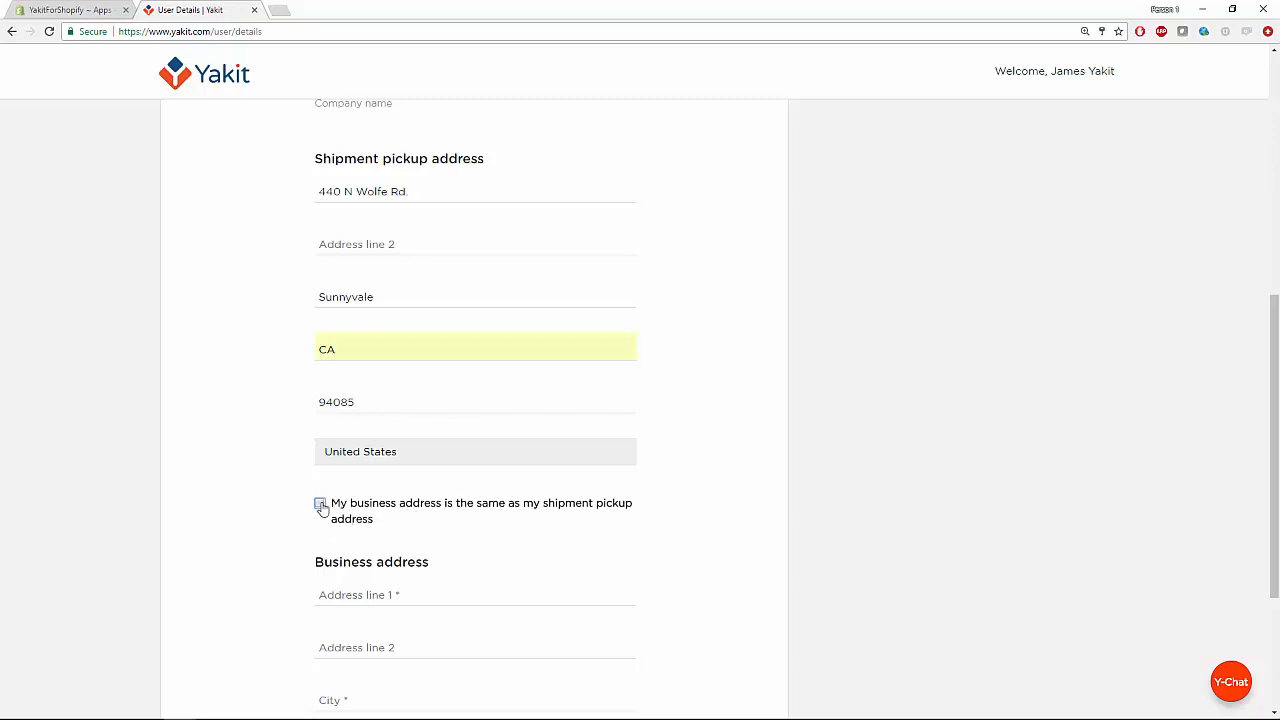
pyautogui.click(320, 505)
pyautogui.scroll(-3, 305, 506)
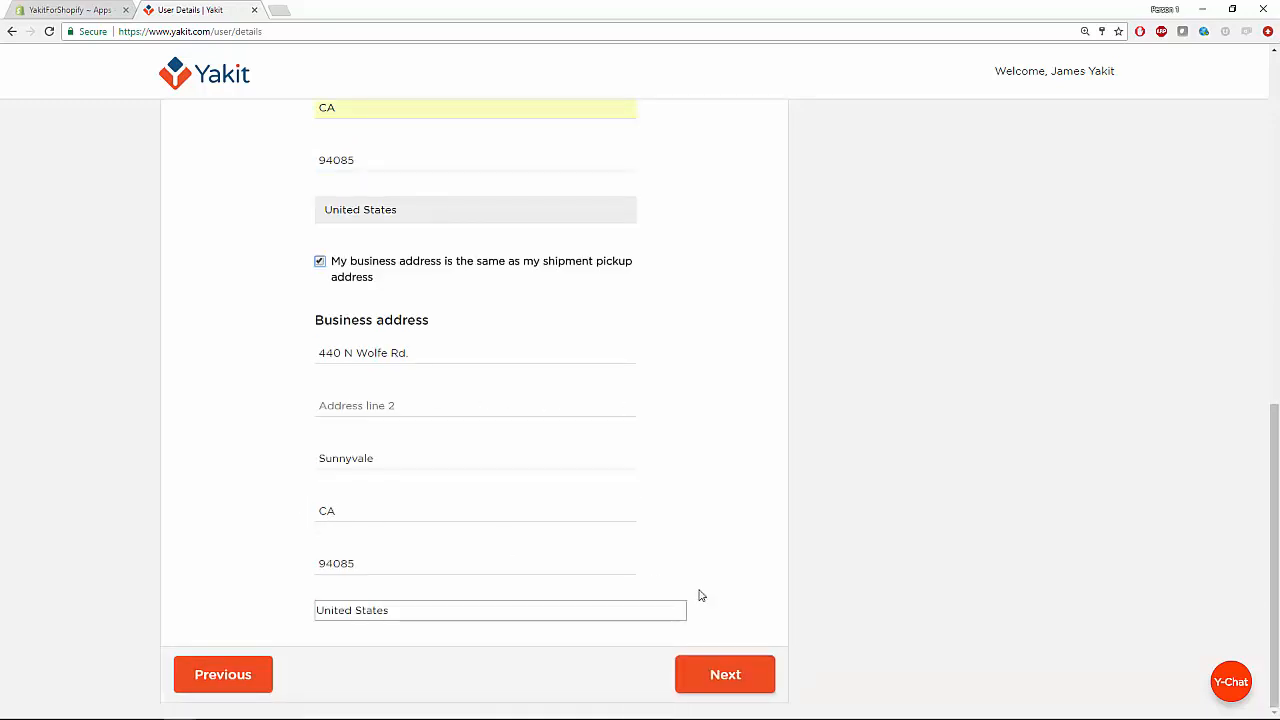
pyautogui.click(735, 677)
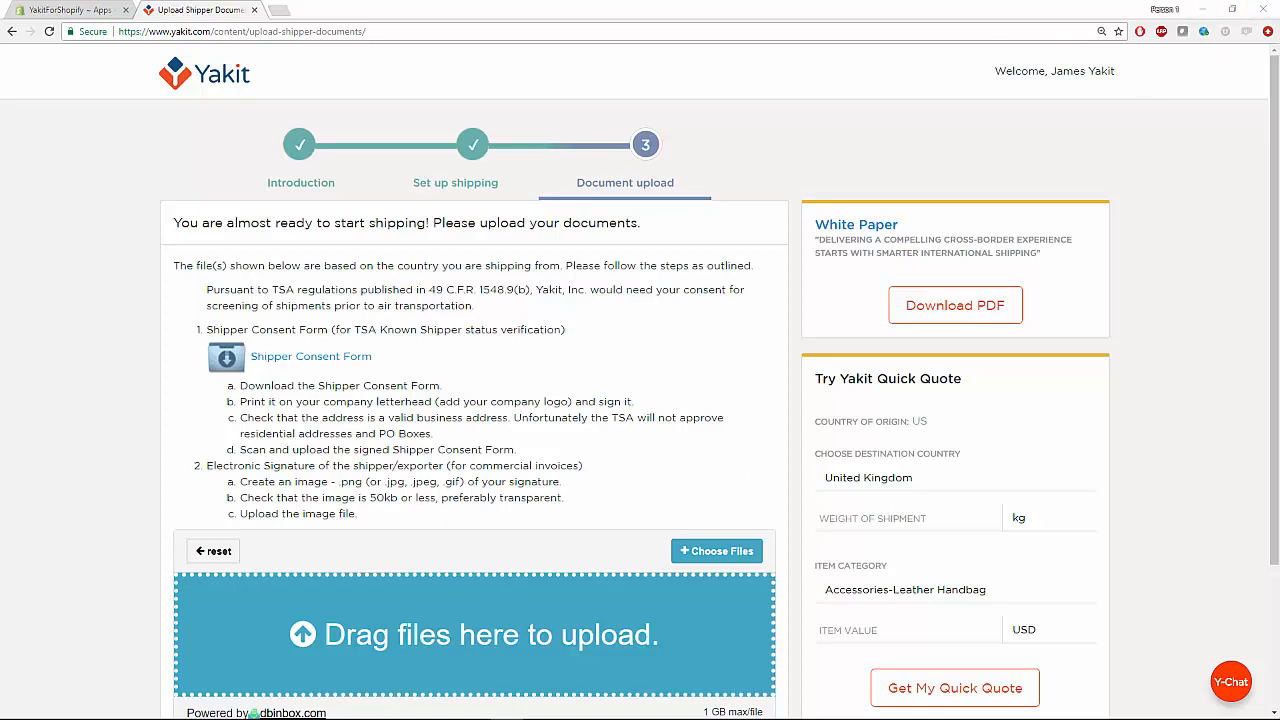
# Drop the signed Shipper Consent Form PDF into the upload zone and finish setup.
pyautogui.moveTo(1279, 688); pyautogui.dragTo(534, 650)
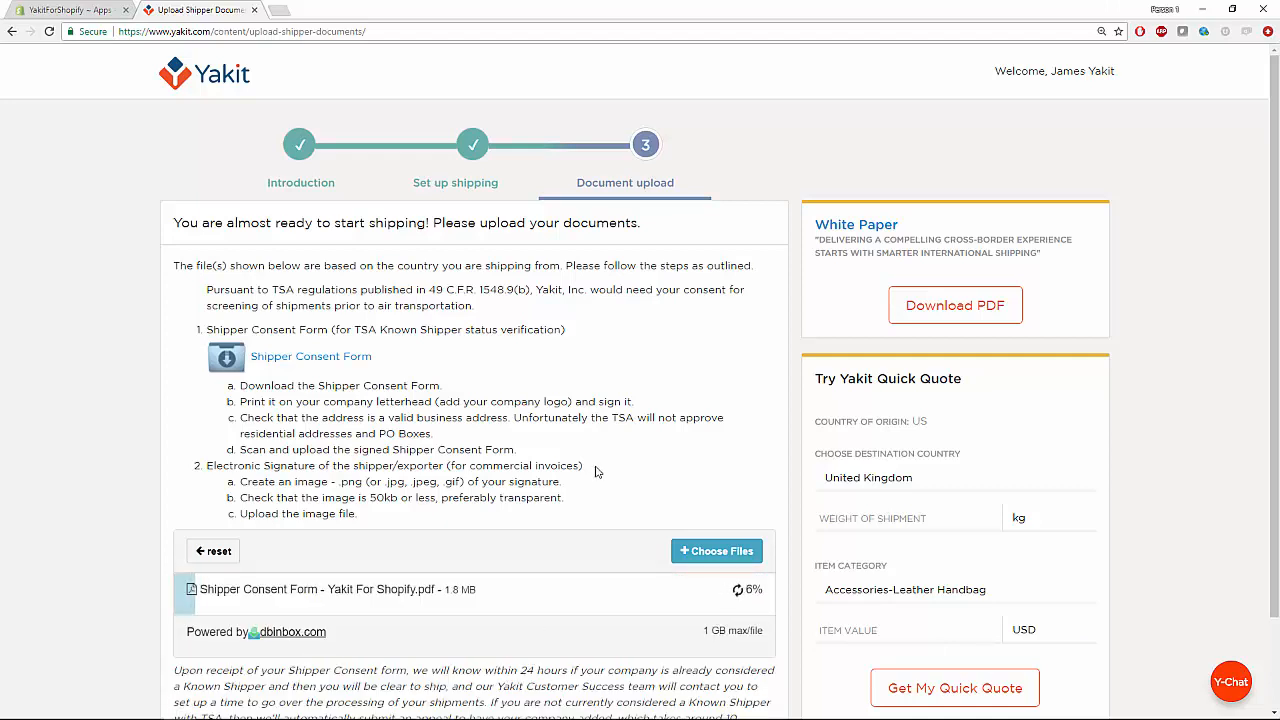
pyautogui.scroll(-1, 594, 471)
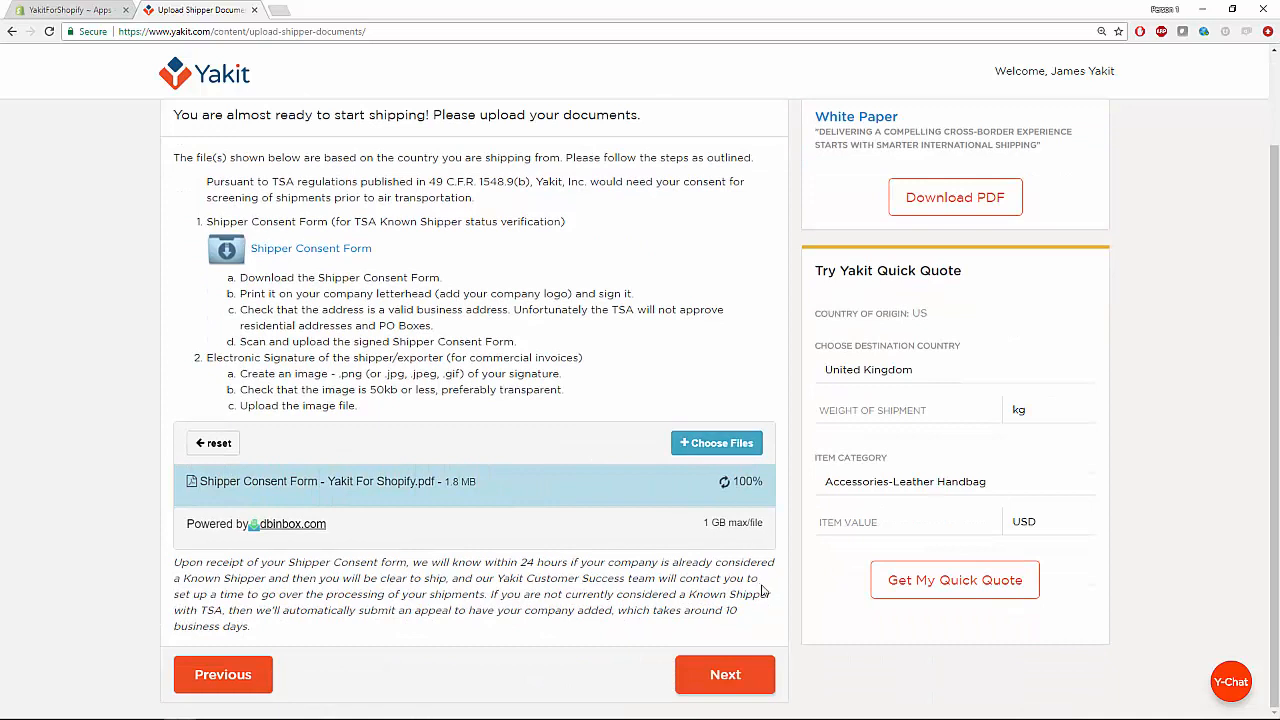
pyautogui.click(712, 680)
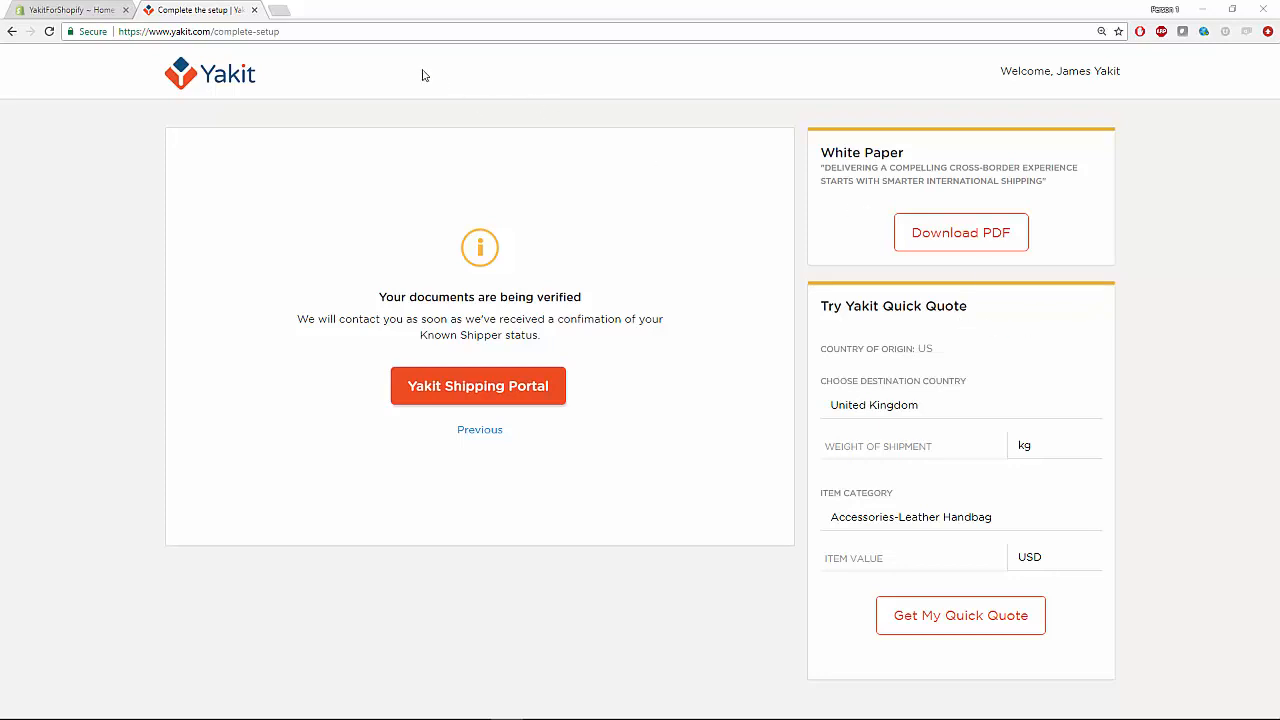
# In the Shopify admin, go to Settings > Shipping and start a new shipping zone.
pyautogui.click(85, 9)
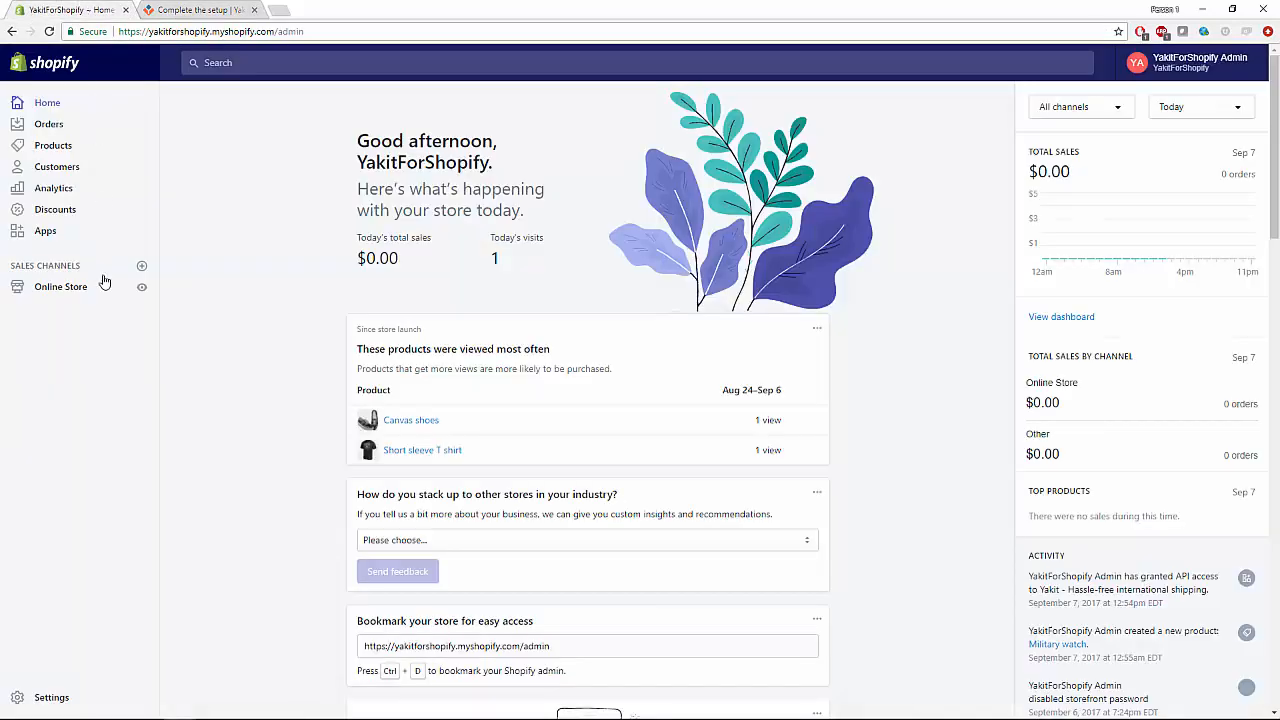
pyautogui.click(51, 697)
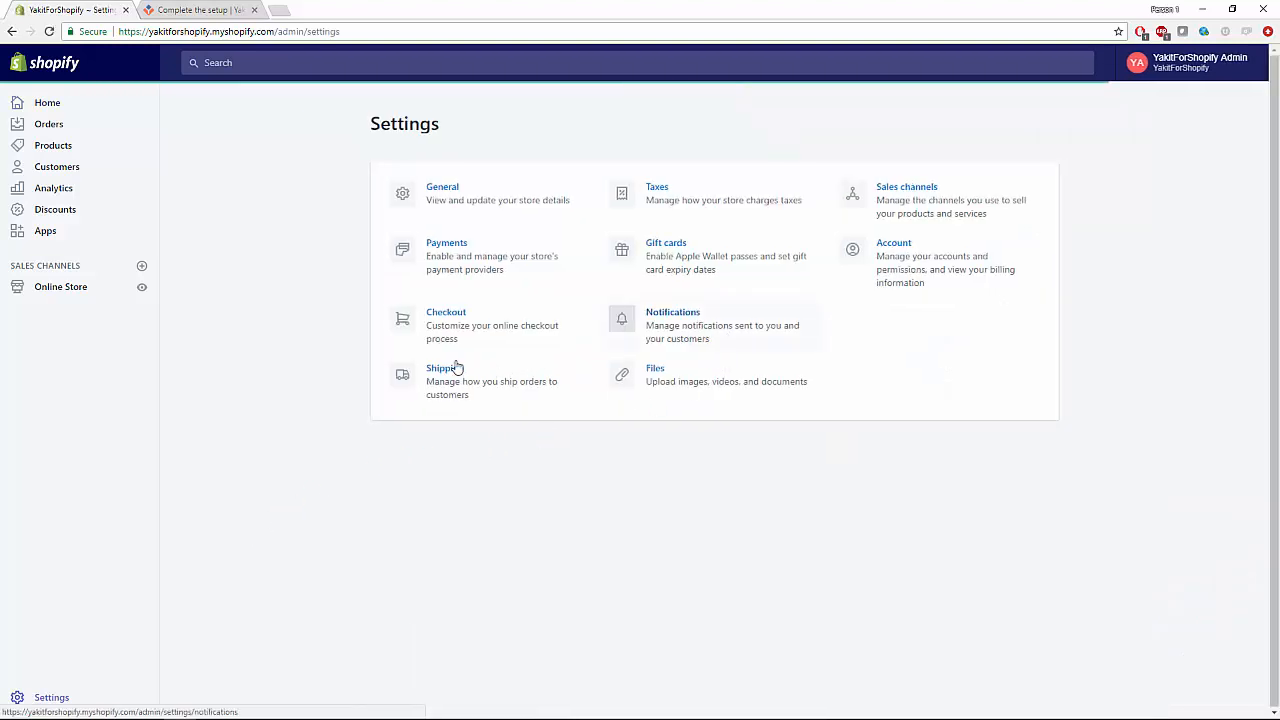
pyautogui.click(451, 372)
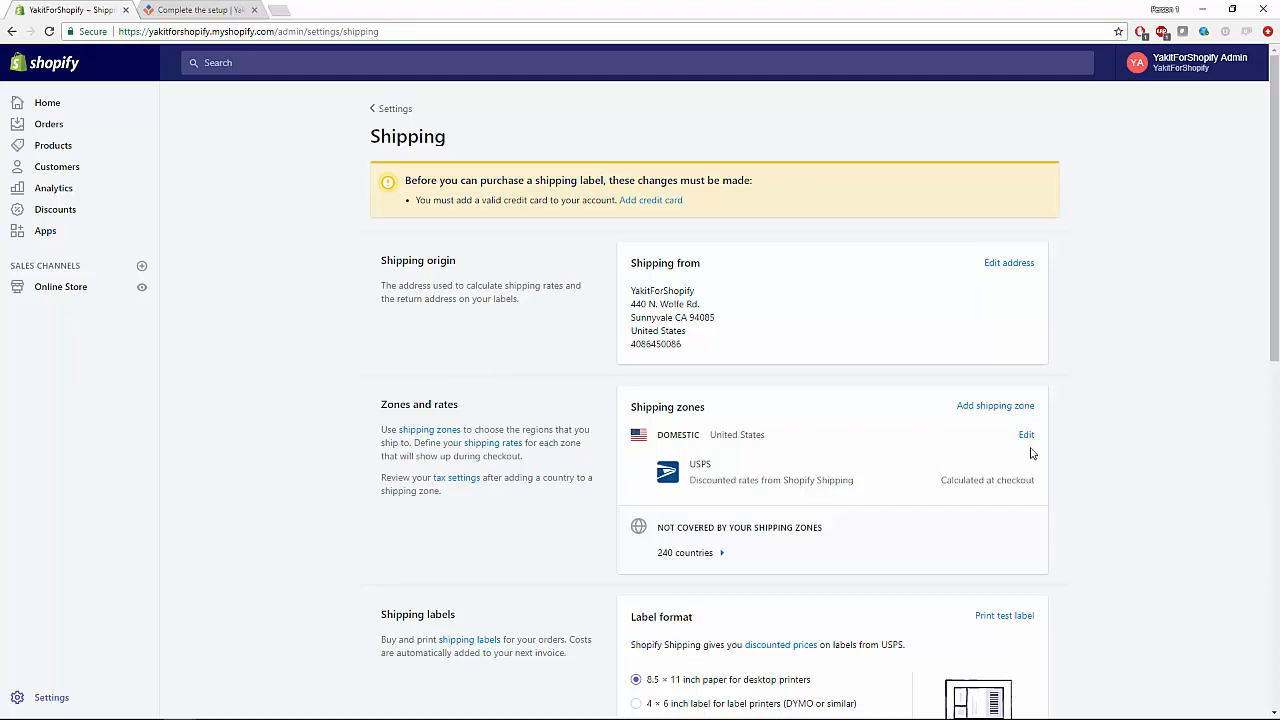
pyautogui.click(1000, 407)
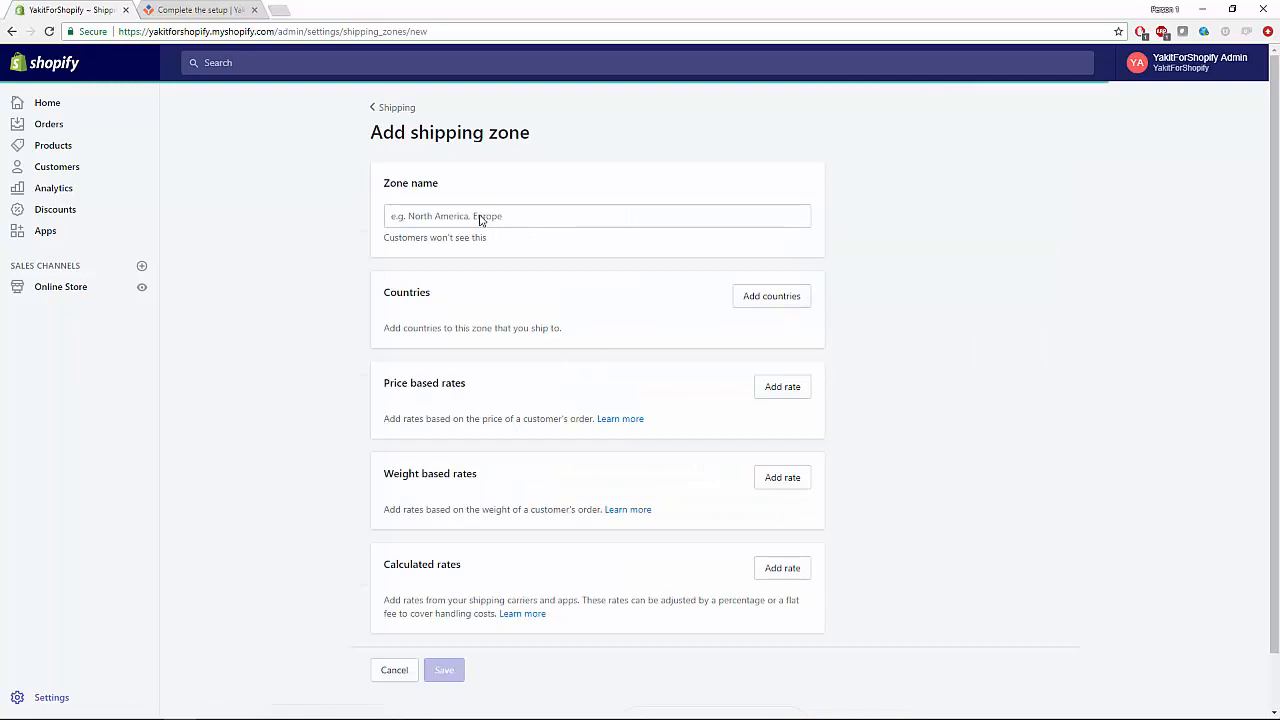
# Name the zone 'Rest of World' and add Rest of world's 240 countries to it.
pyautogui.click(492, 216)
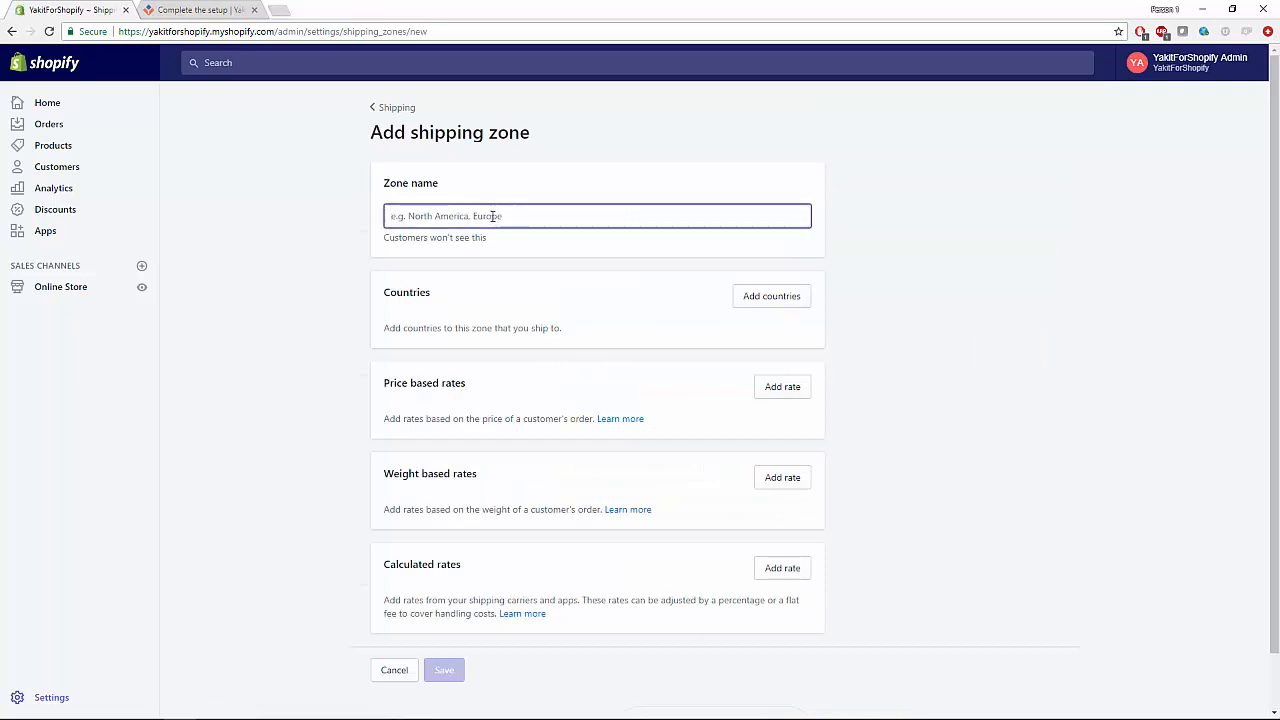
pyautogui.write('Rest o')
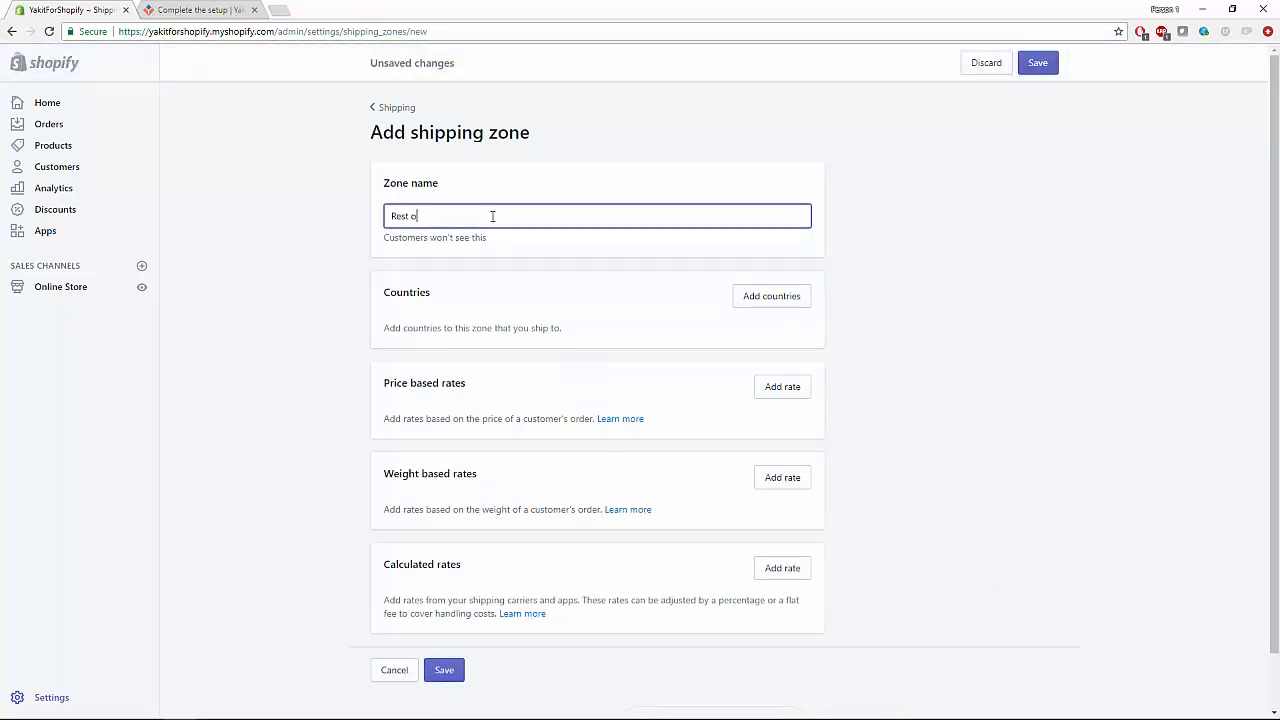
pyautogui.write('f World')
pyautogui.click(801, 311)
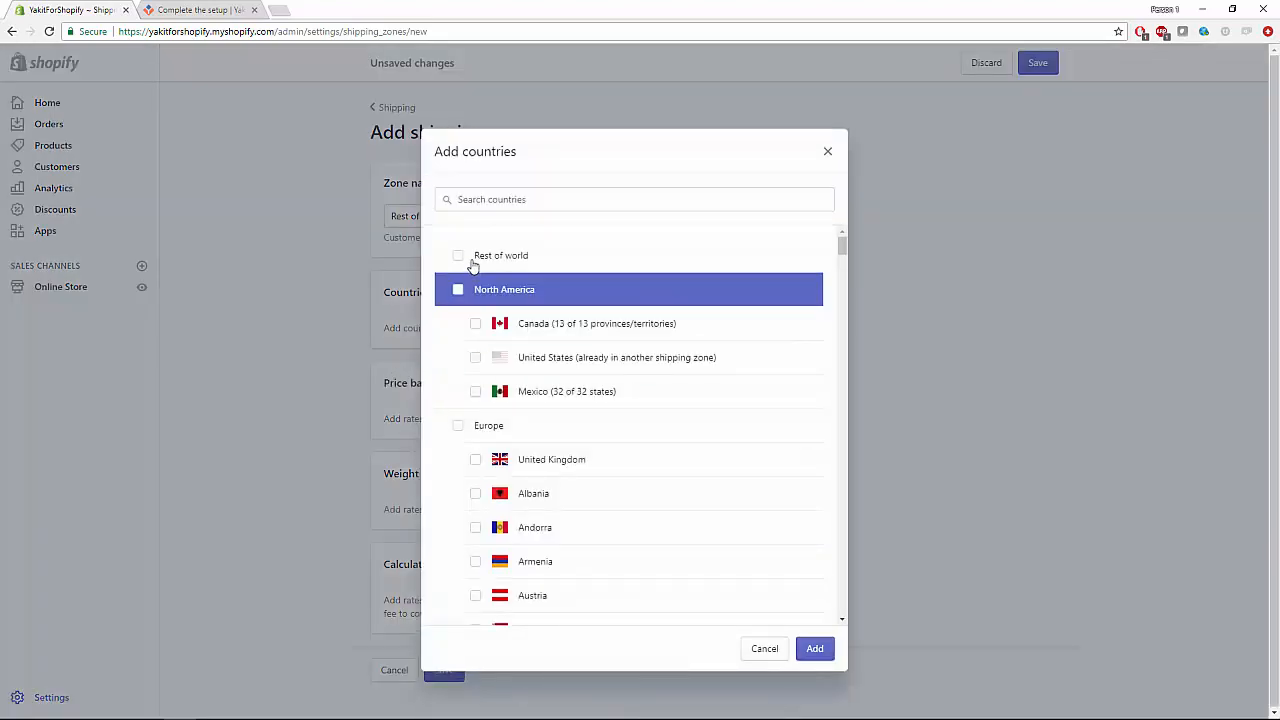
pyautogui.click(458, 257)
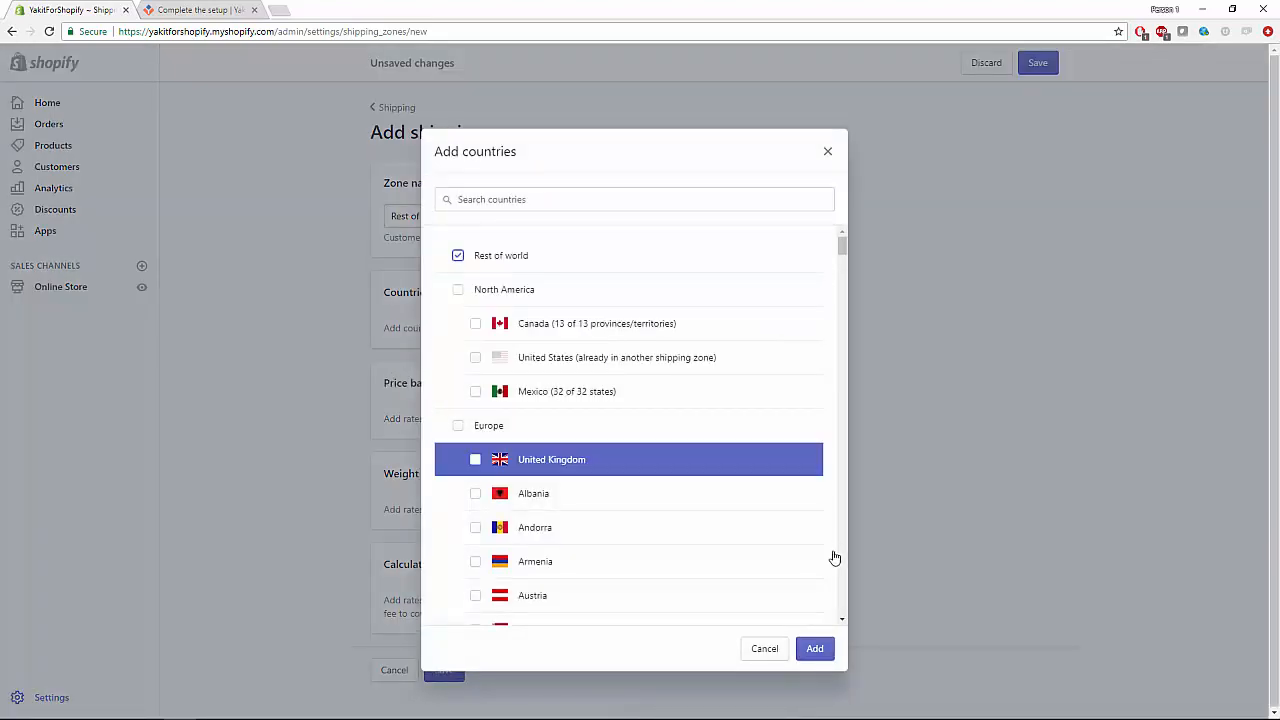
pyautogui.click(815, 649)
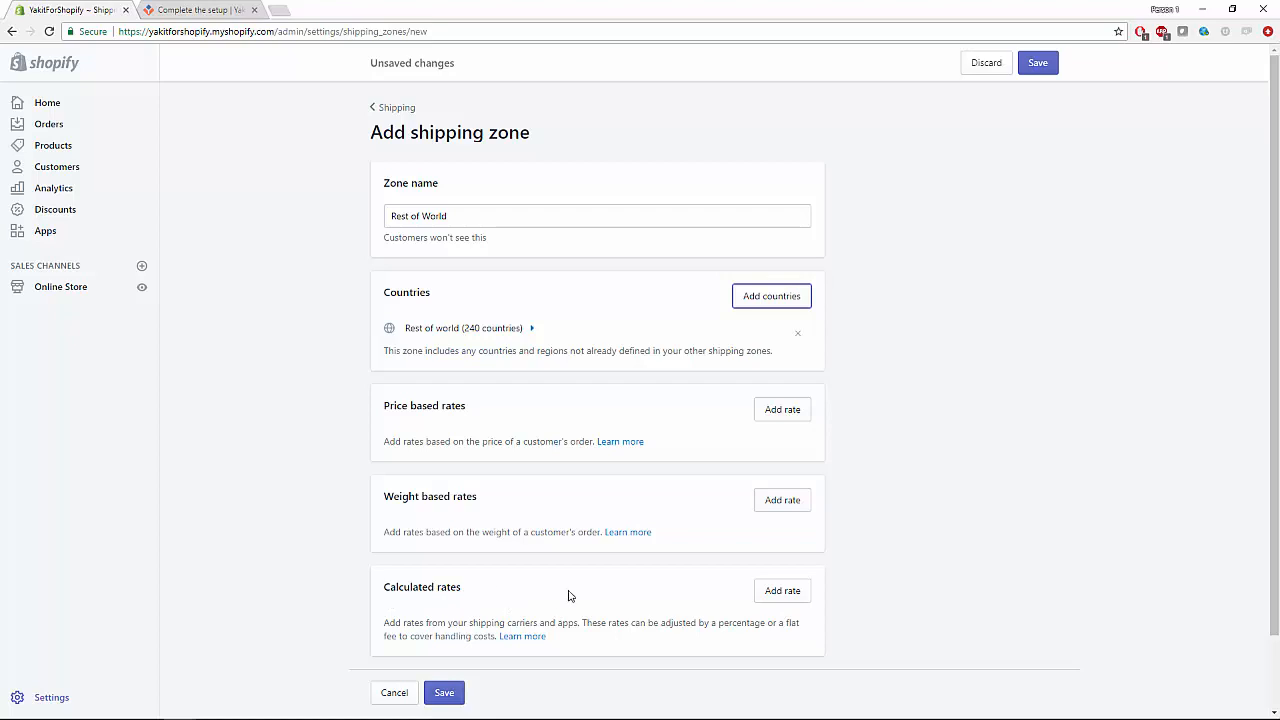
# Add Yakit as the zone's calculated rate and save the Rest of World zone.
pyautogui.click(776, 599)
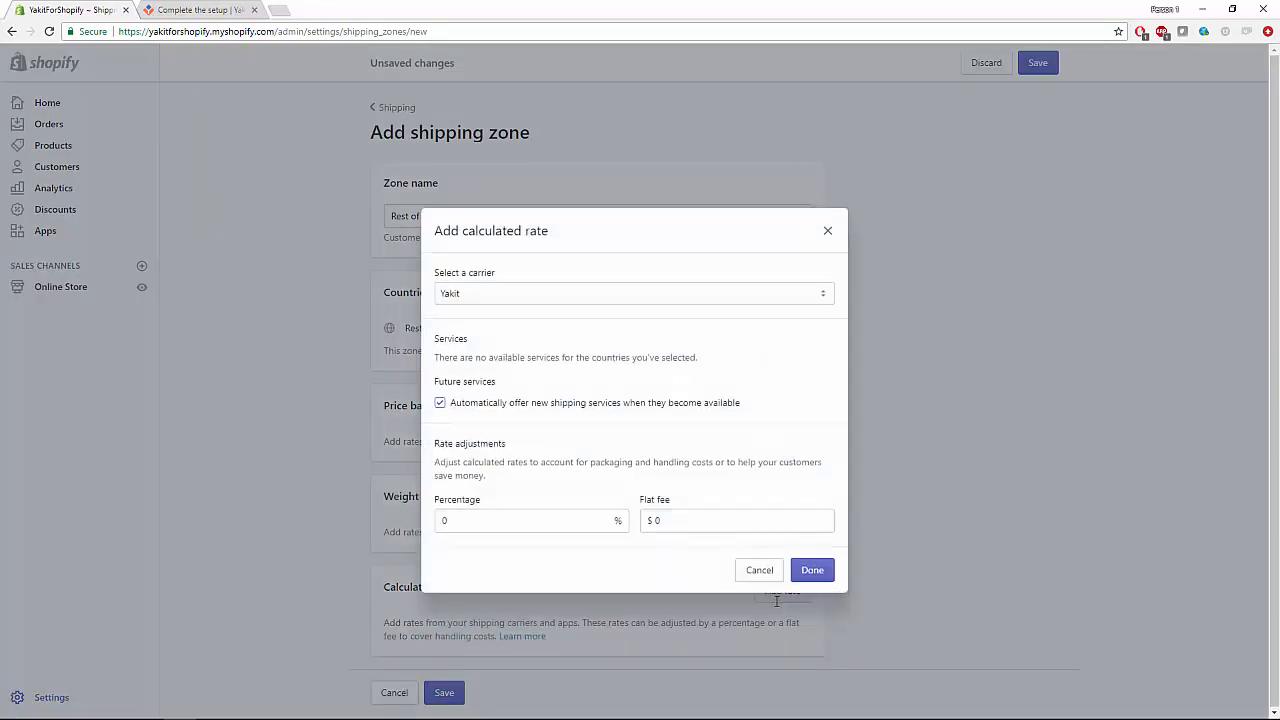
pyautogui.click(517, 295)
pyautogui.click(467, 315)
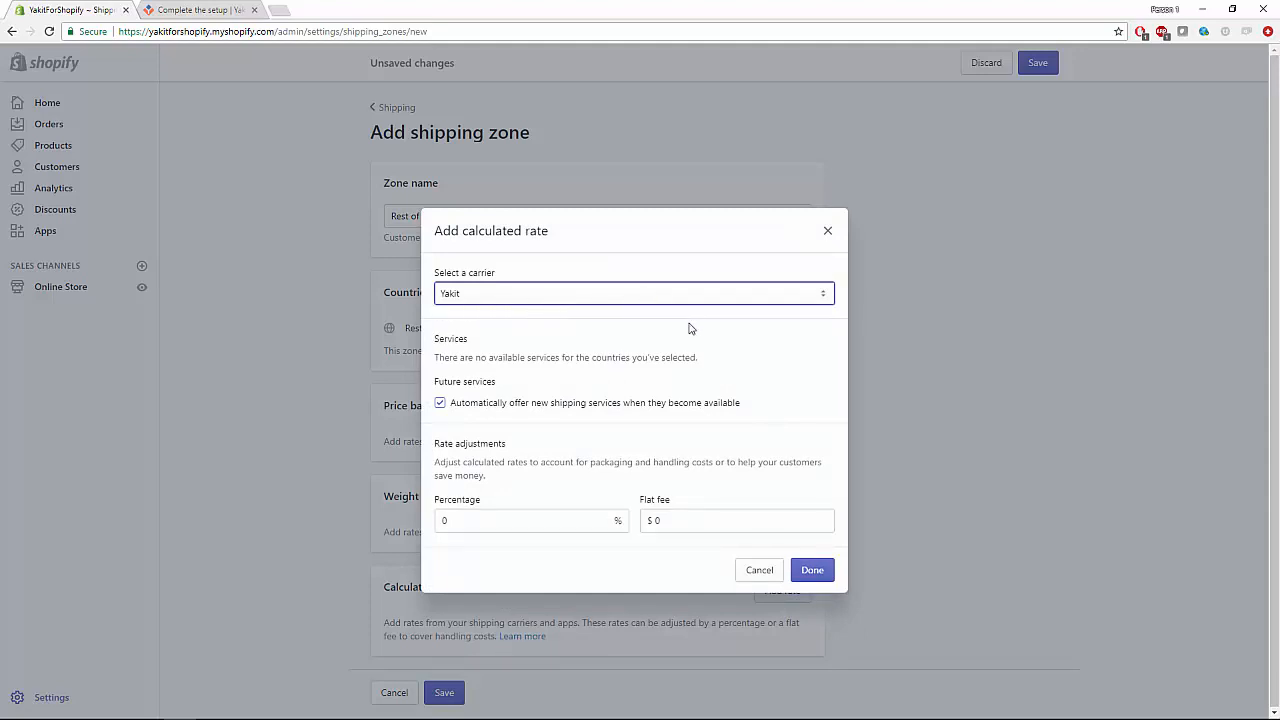
pyautogui.click(815, 569)
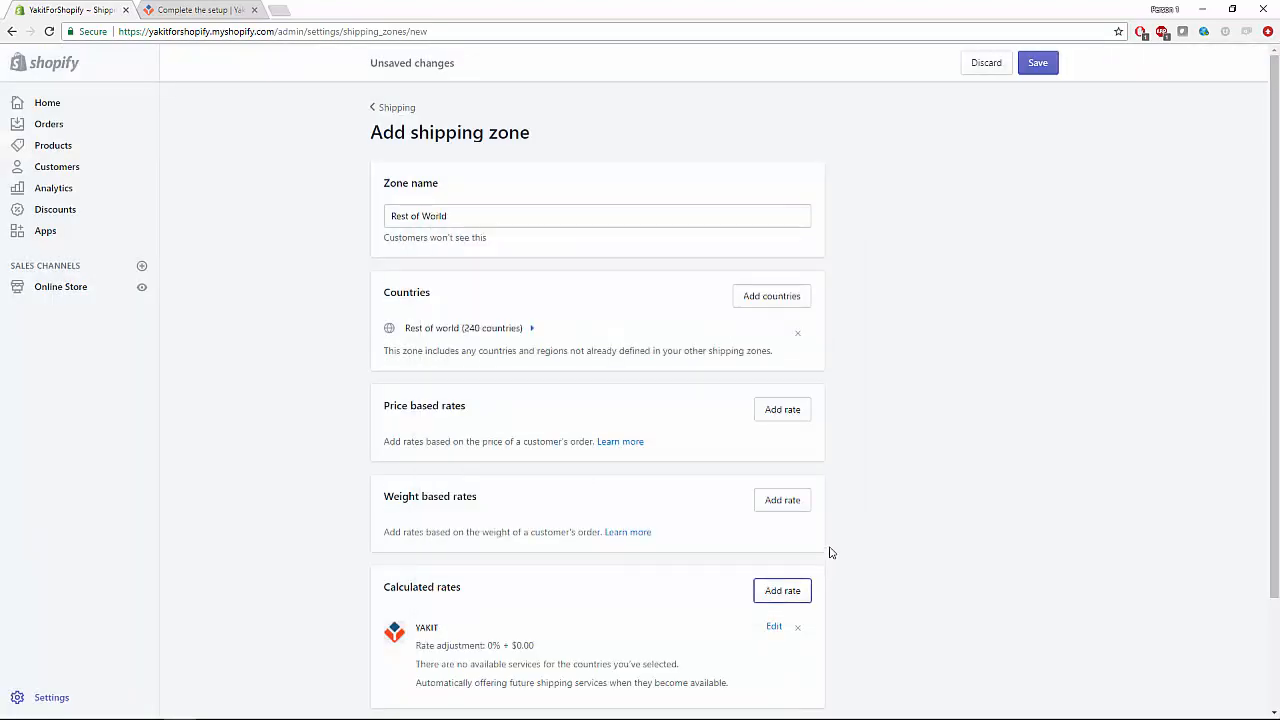
pyautogui.scroll(-2, 956, 496)
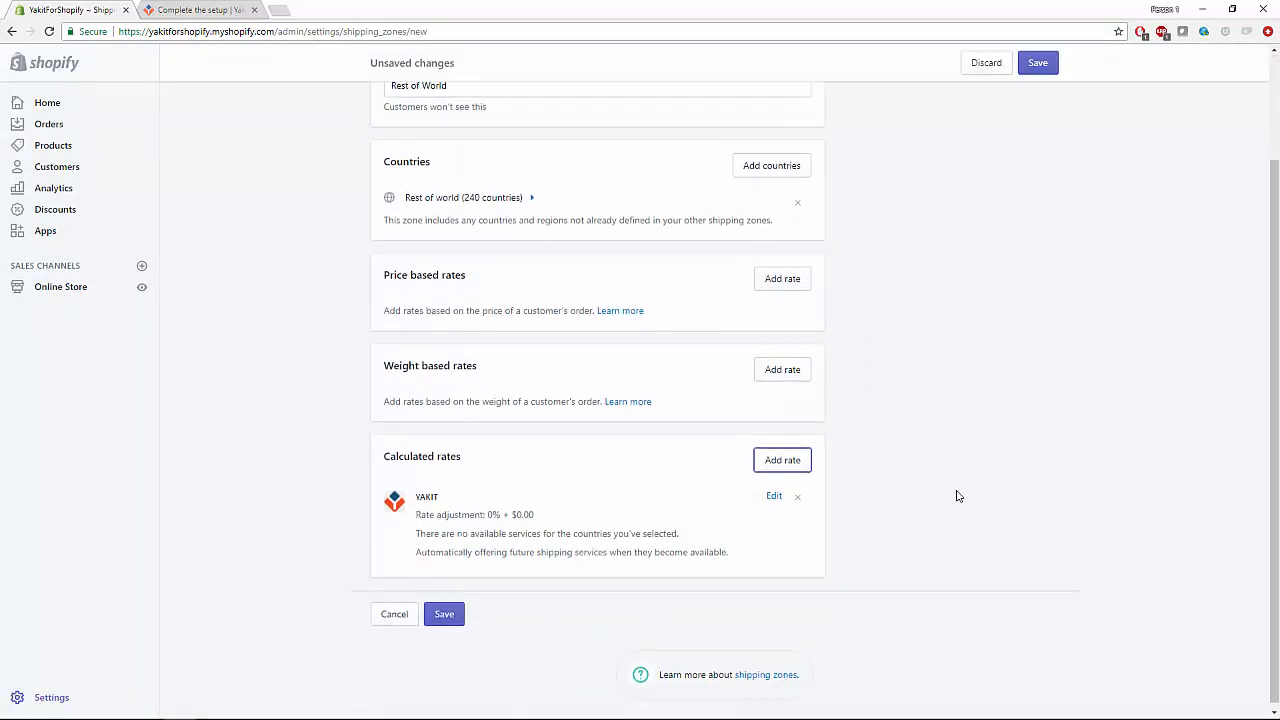
pyautogui.click(447, 610)
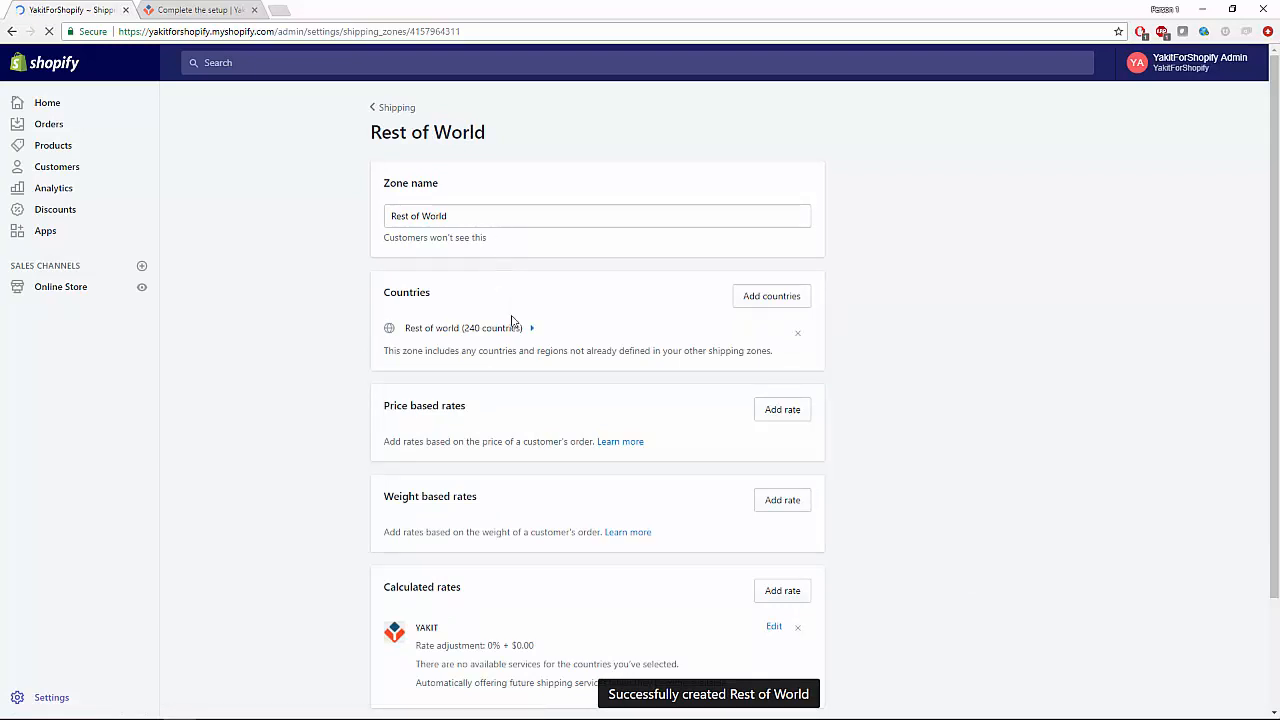
pyautogui.scroll(-2, 540, 365)
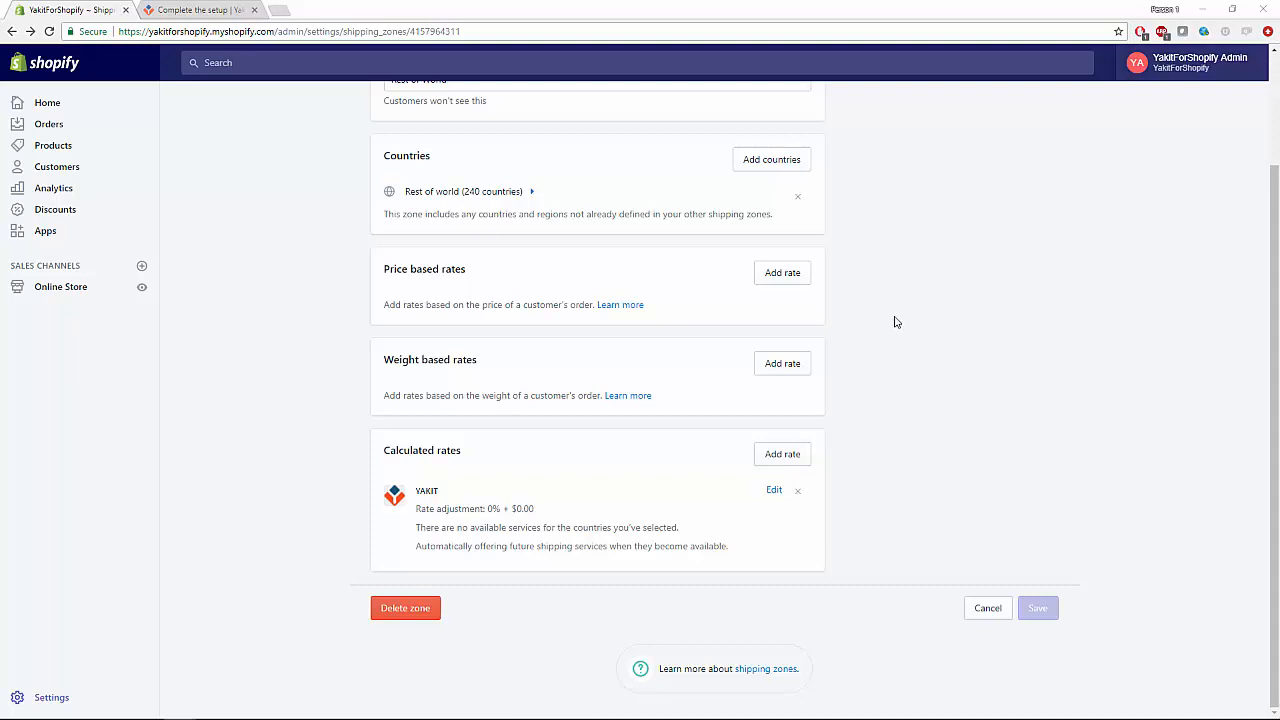
# On the live storefront, add the $24.99 Short sleeve T shirt to the cart and check out.
pyautogui.click(68, 290)
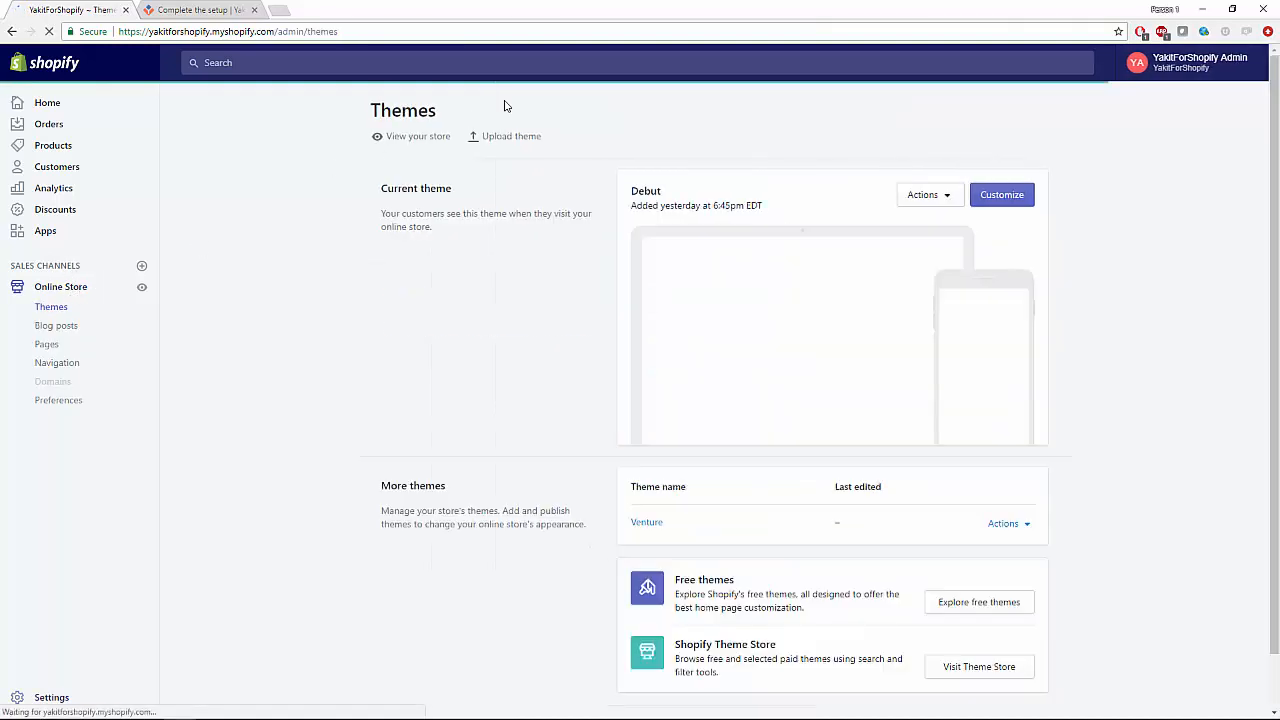
pyautogui.click(408, 144)
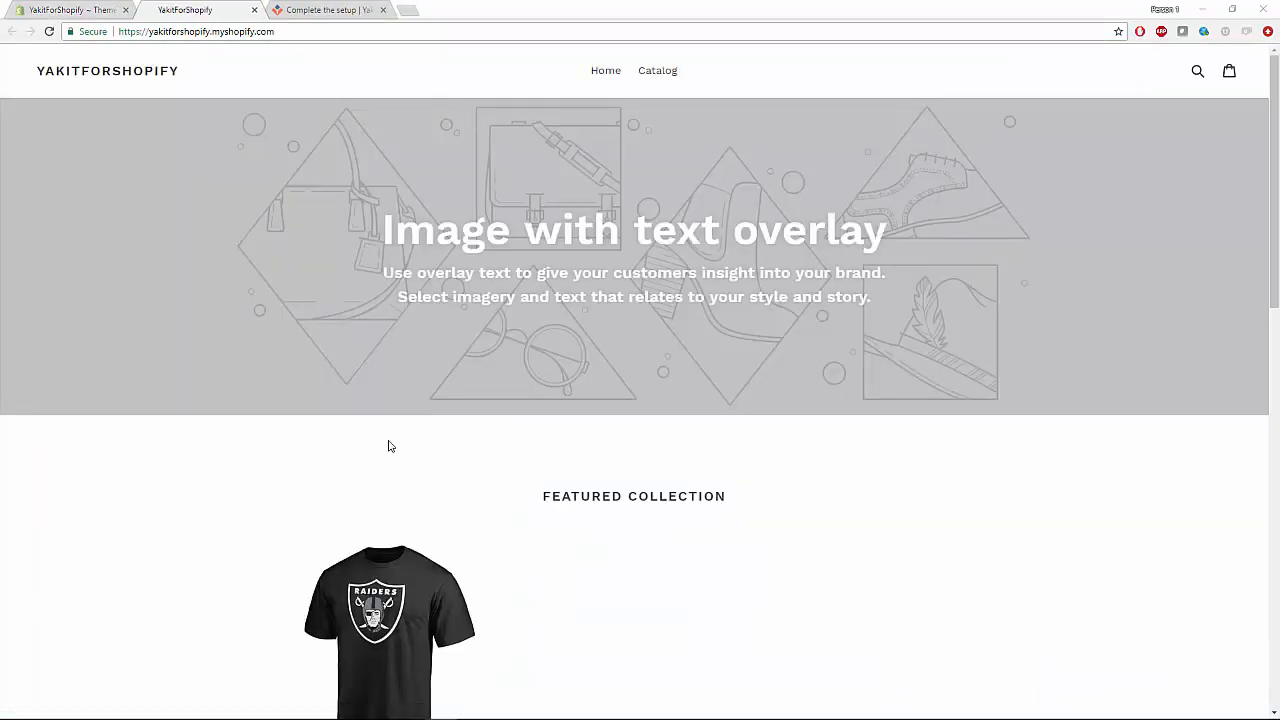
pyautogui.click(657, 74)
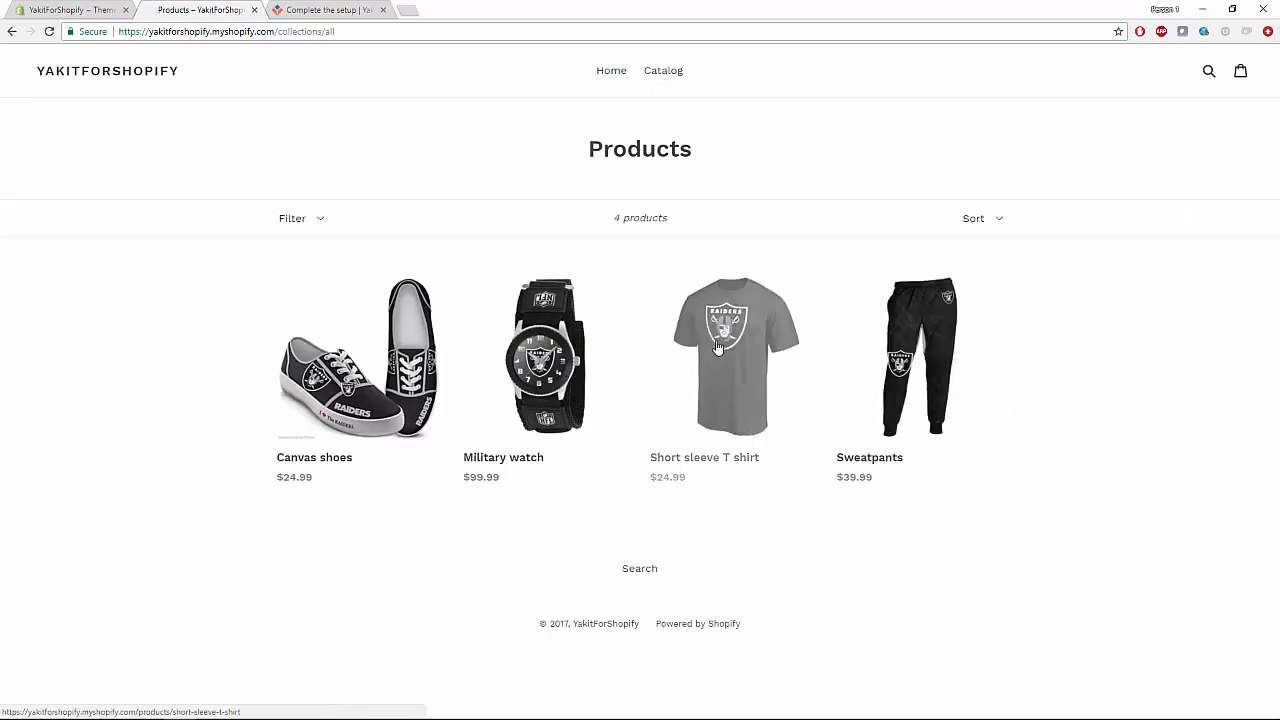
pyautogui.click(720, 345)
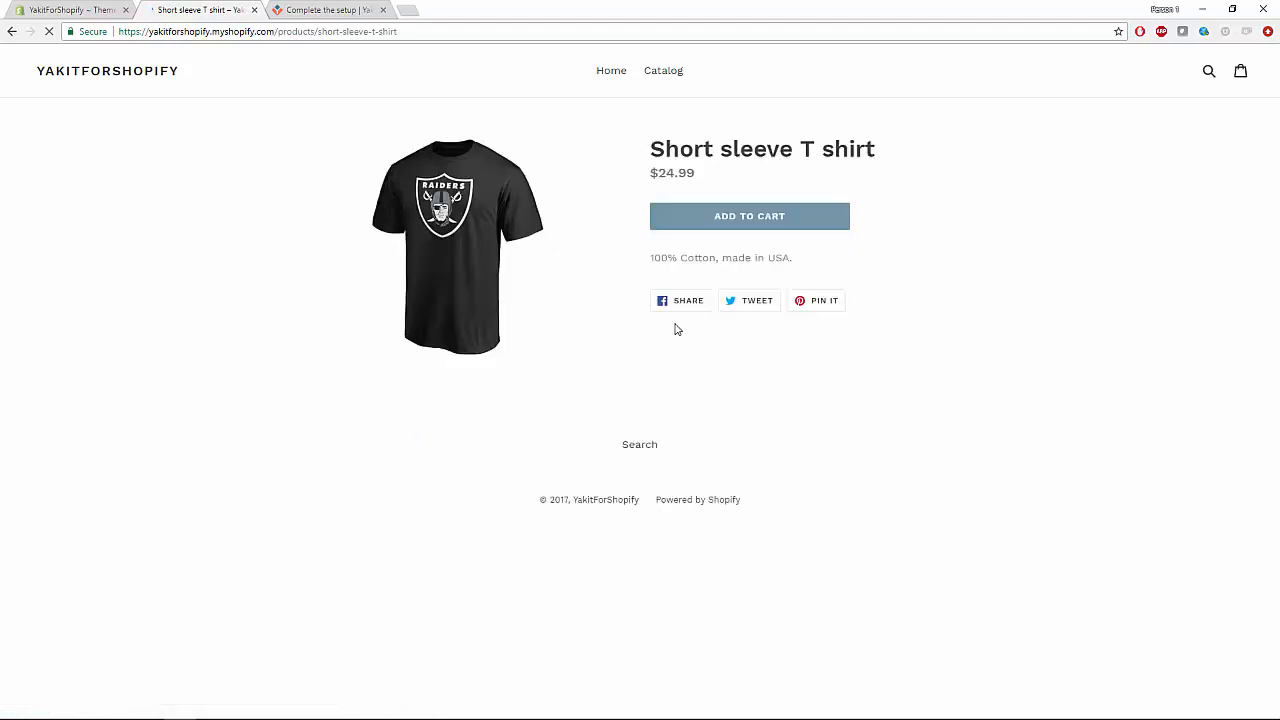
pyautogui.click(800, 231)
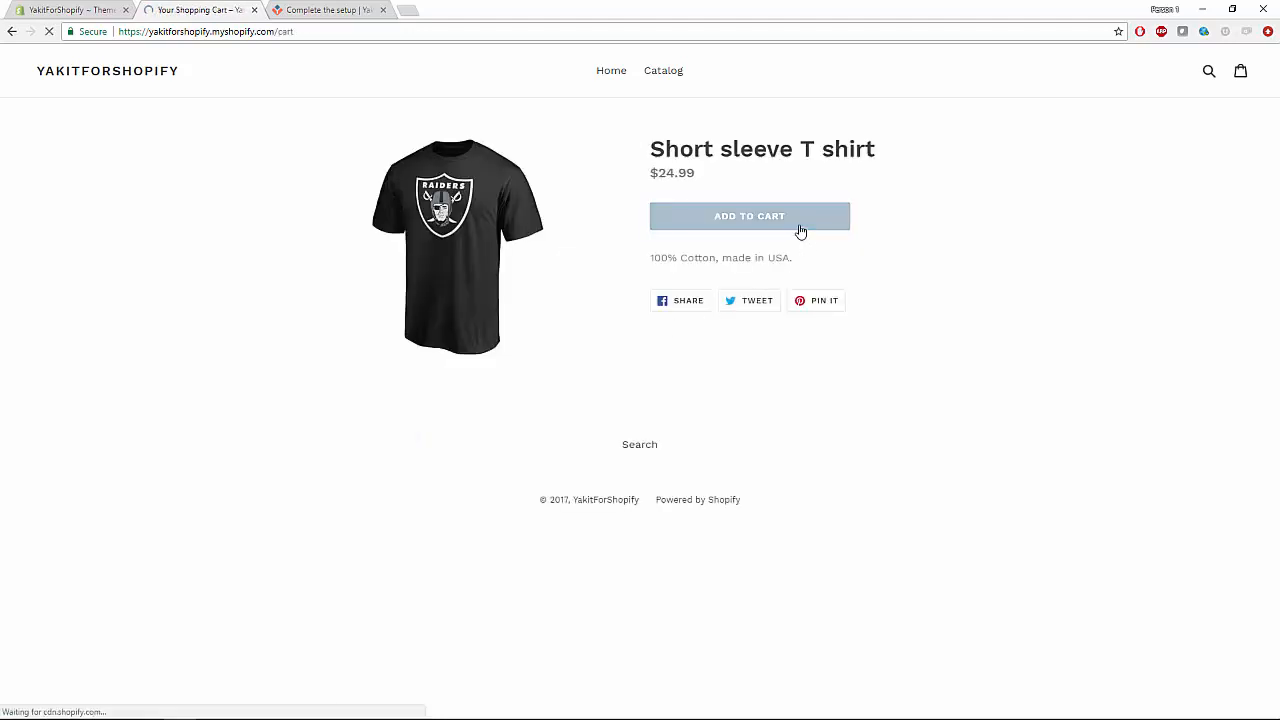
pyautogui.click(975, 465)
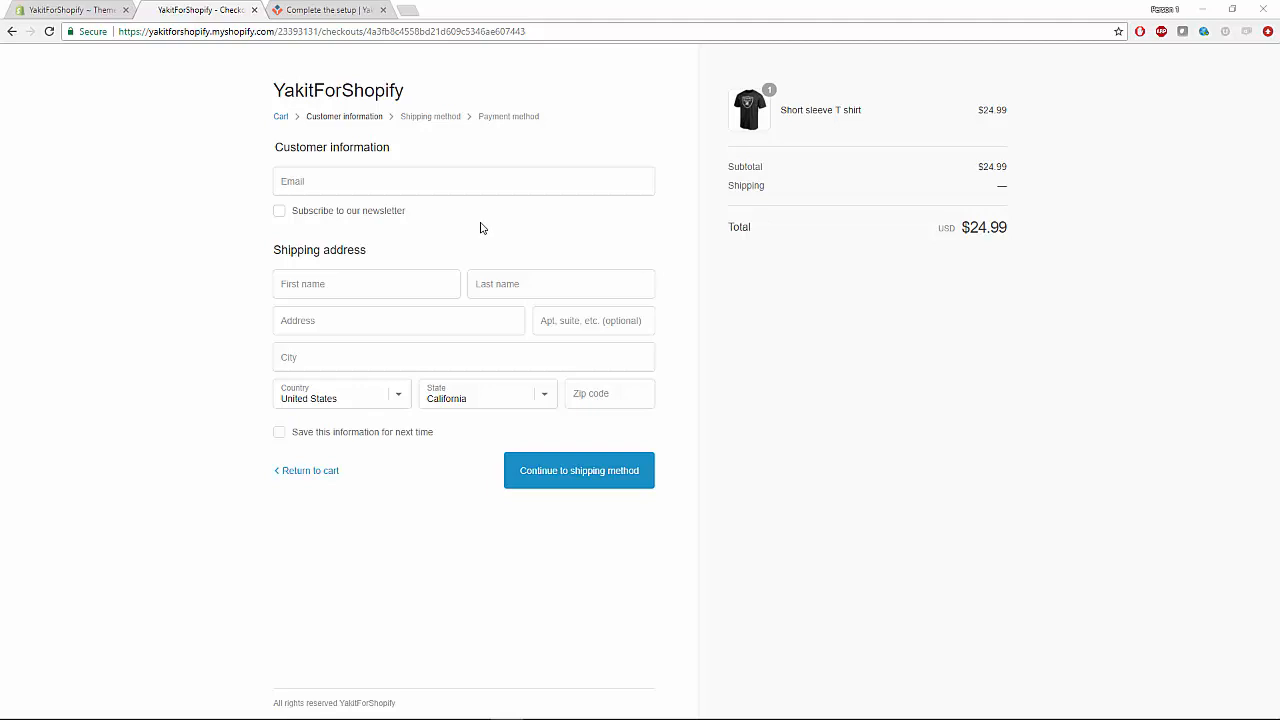
# Enter the customer's e-mail, first and last name, street address and city at checkout.
pyautogui.click(444, 187)
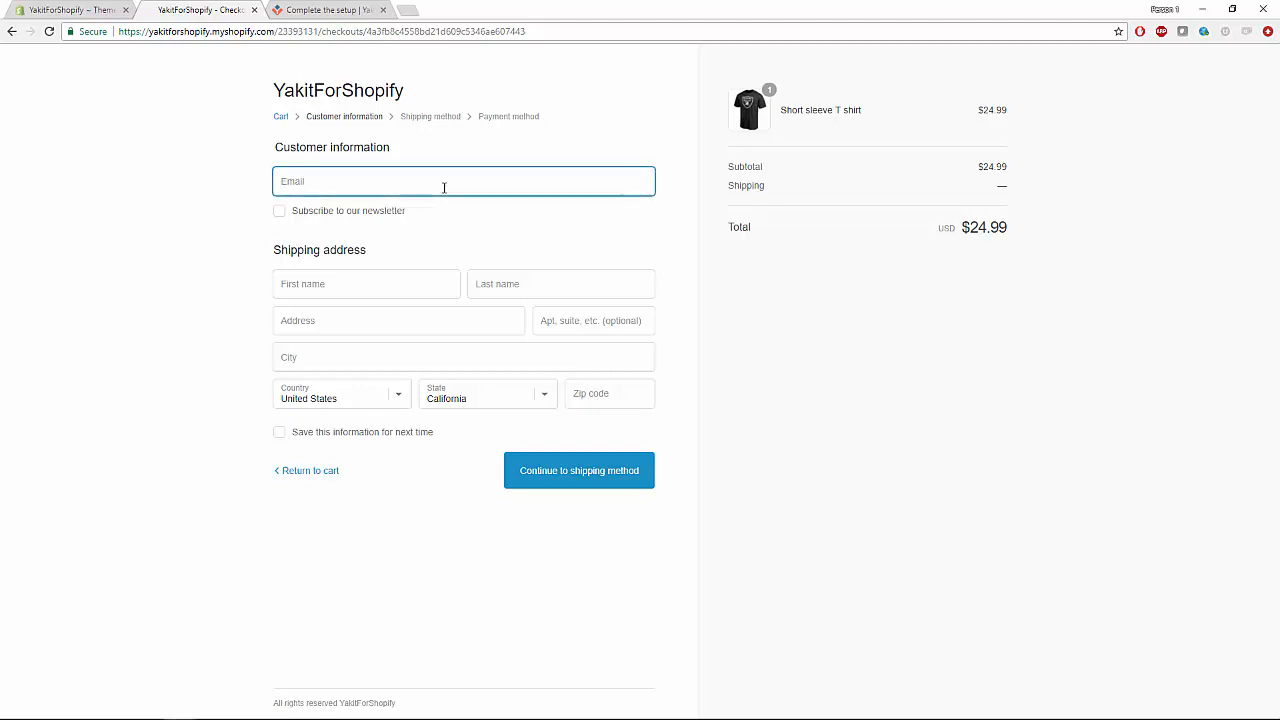
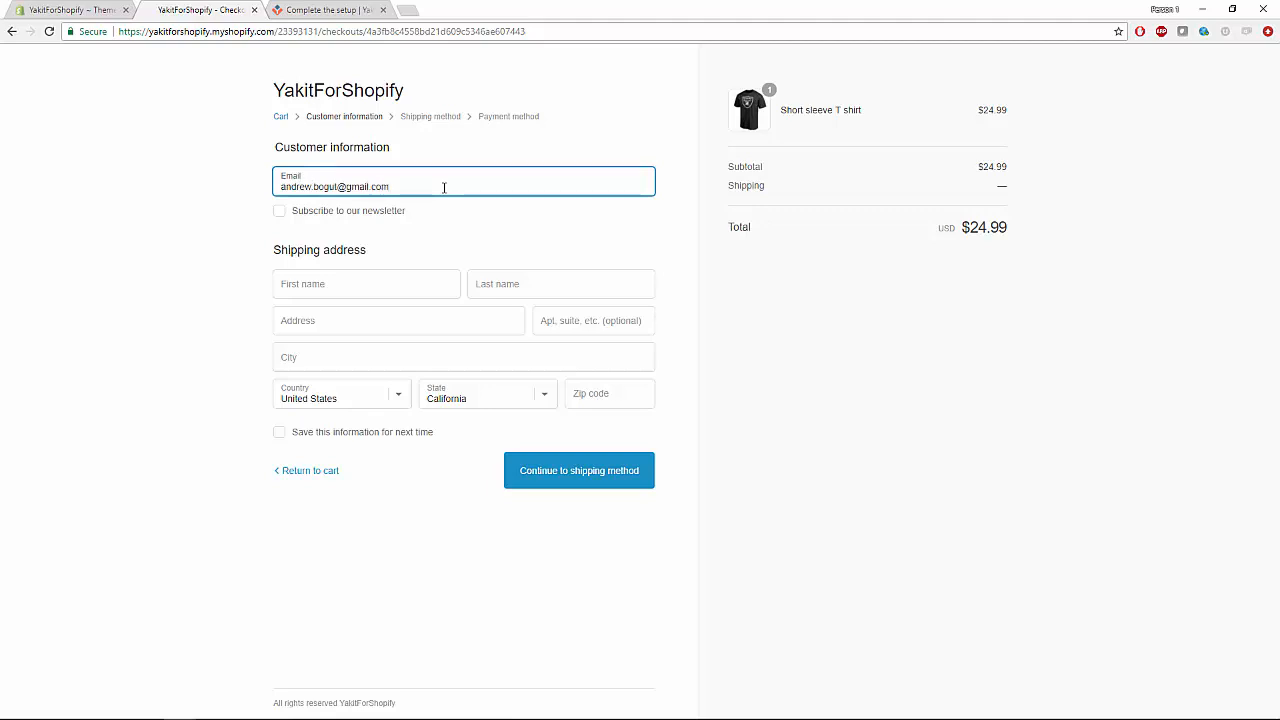
pyautogui.press('Tab')
pyautogui.press('Tab')
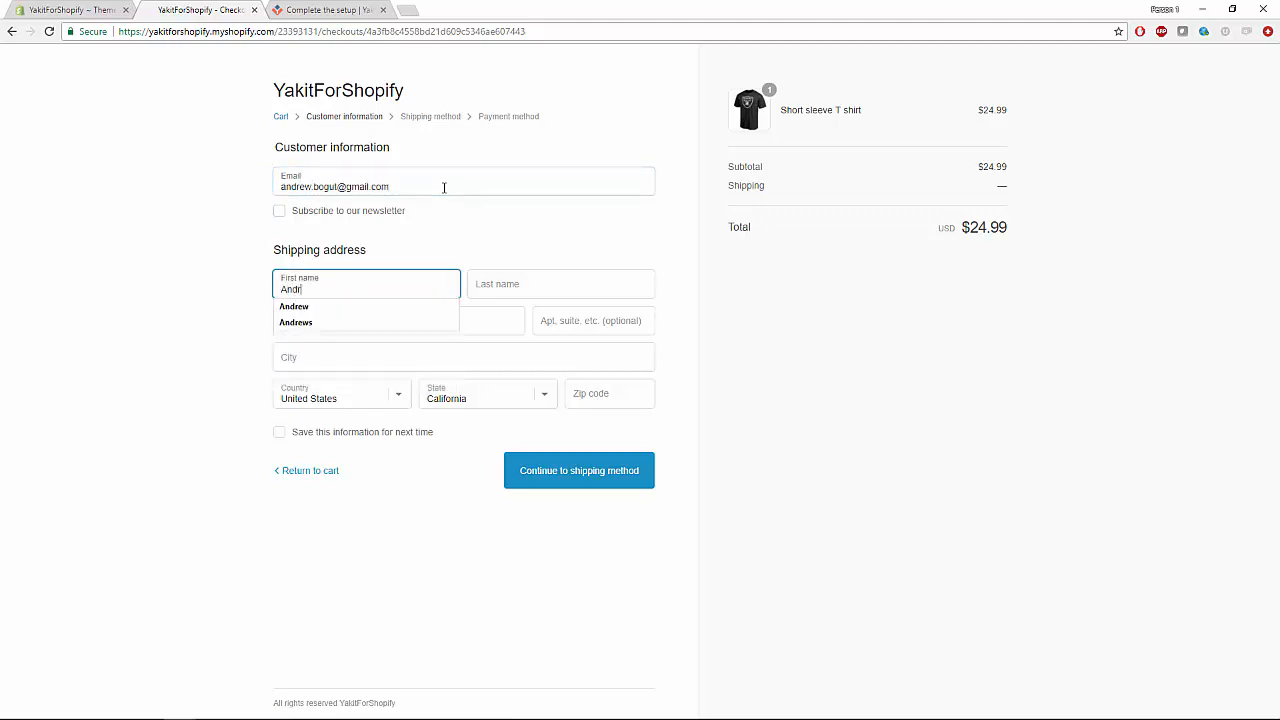
pyautogui.press('Tab')
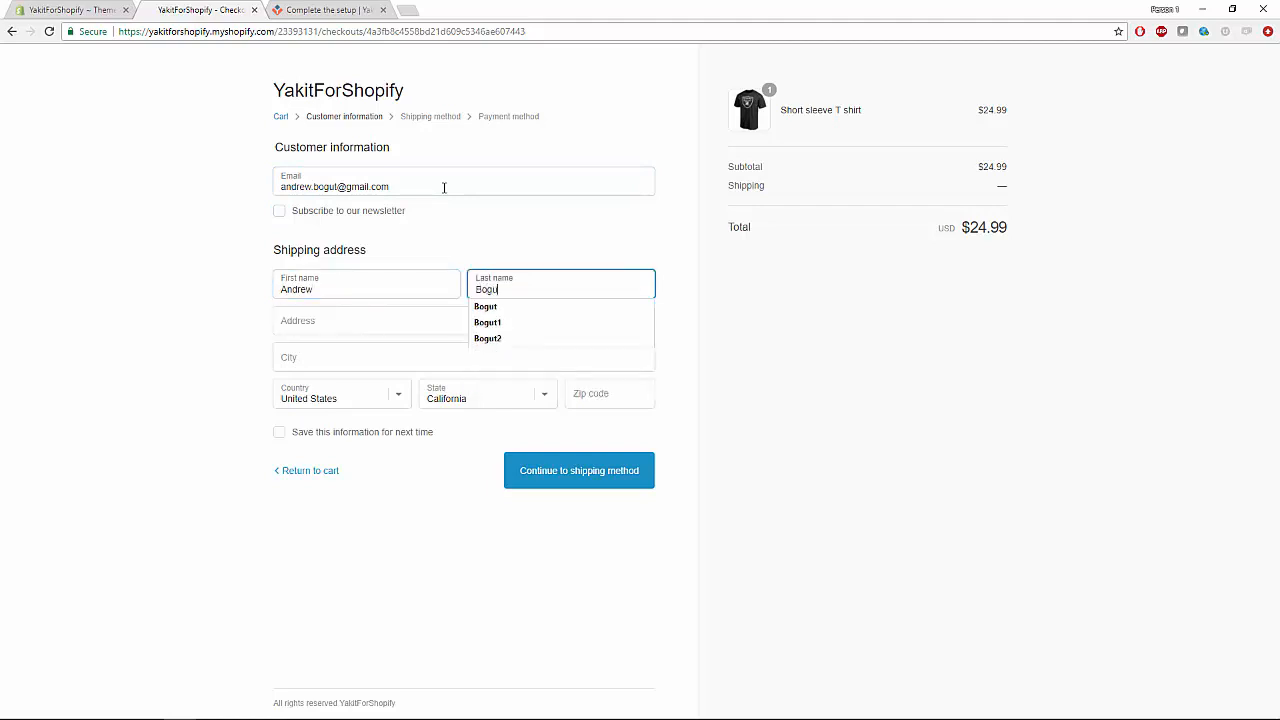
pyautogui.press('Tab')
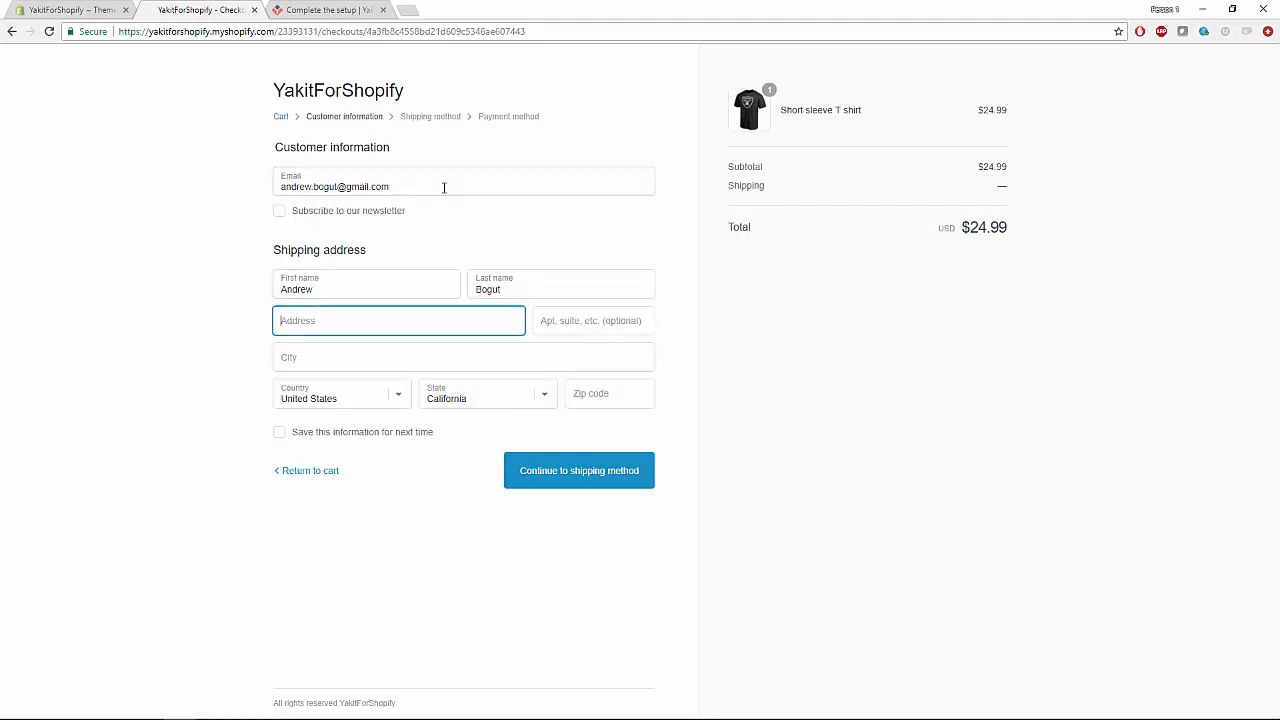
pyautogui.press('Tab')
pyautogui.press('Tab')
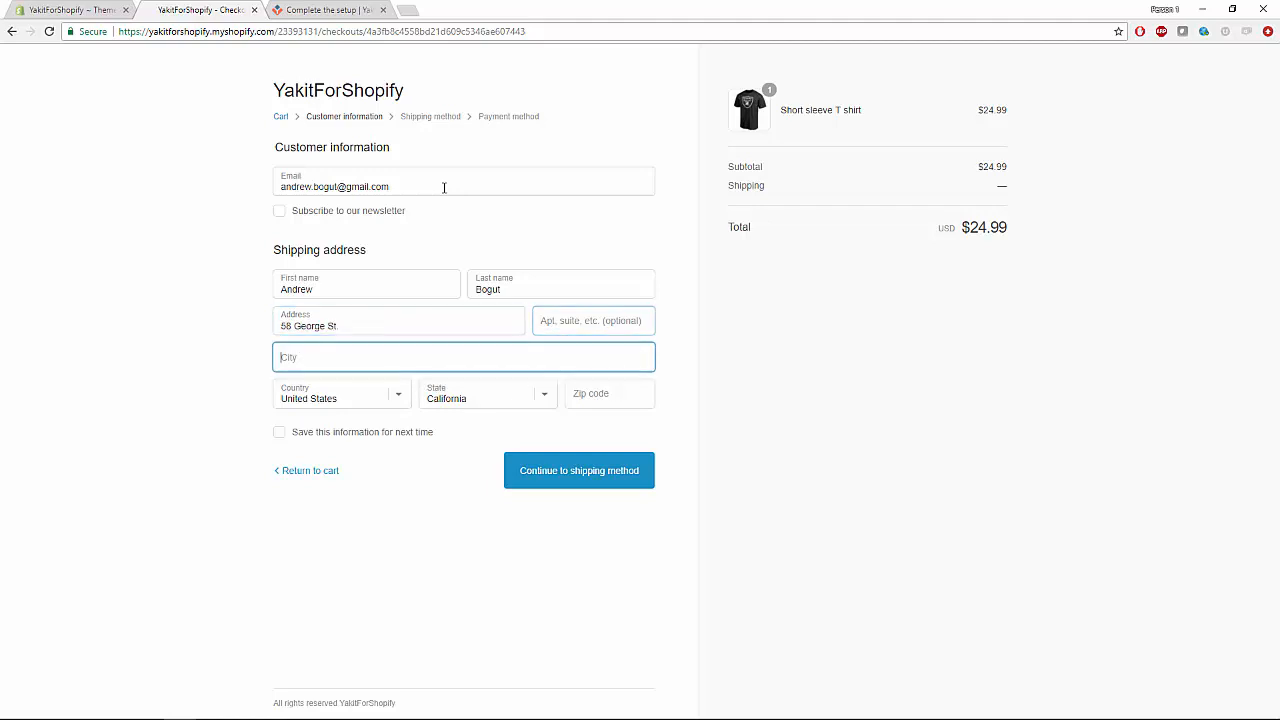
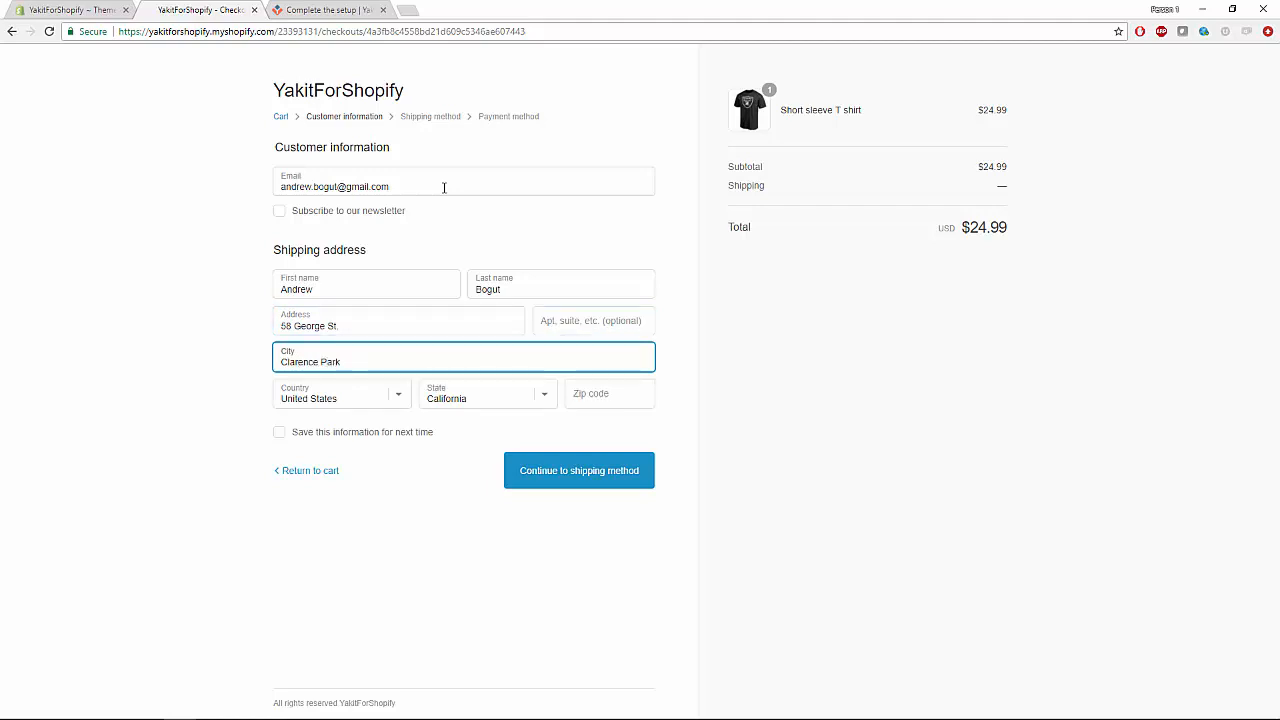
pyautogui.press('Tab')
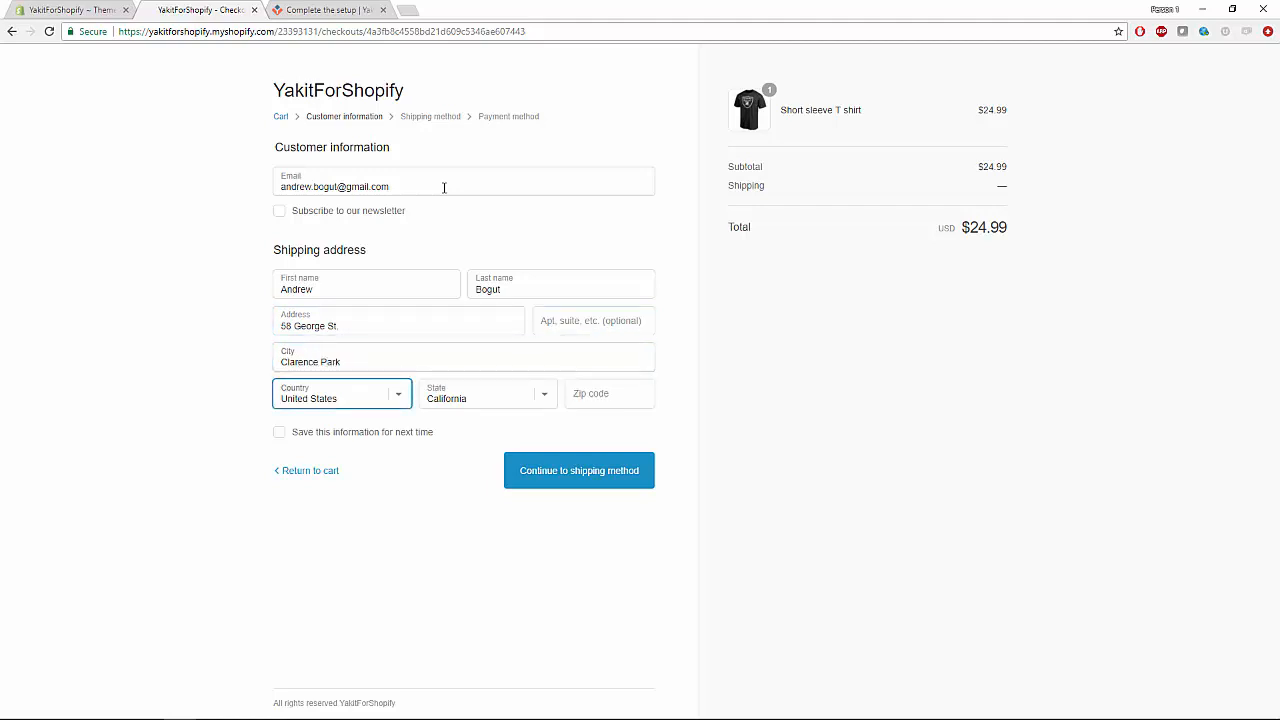
# Set the country to Australia and the state to South Australia, add the postcode, and continue to shipping.
pyautogui.click(345, 397)
pyautogui.scroll(20, 365, 235)
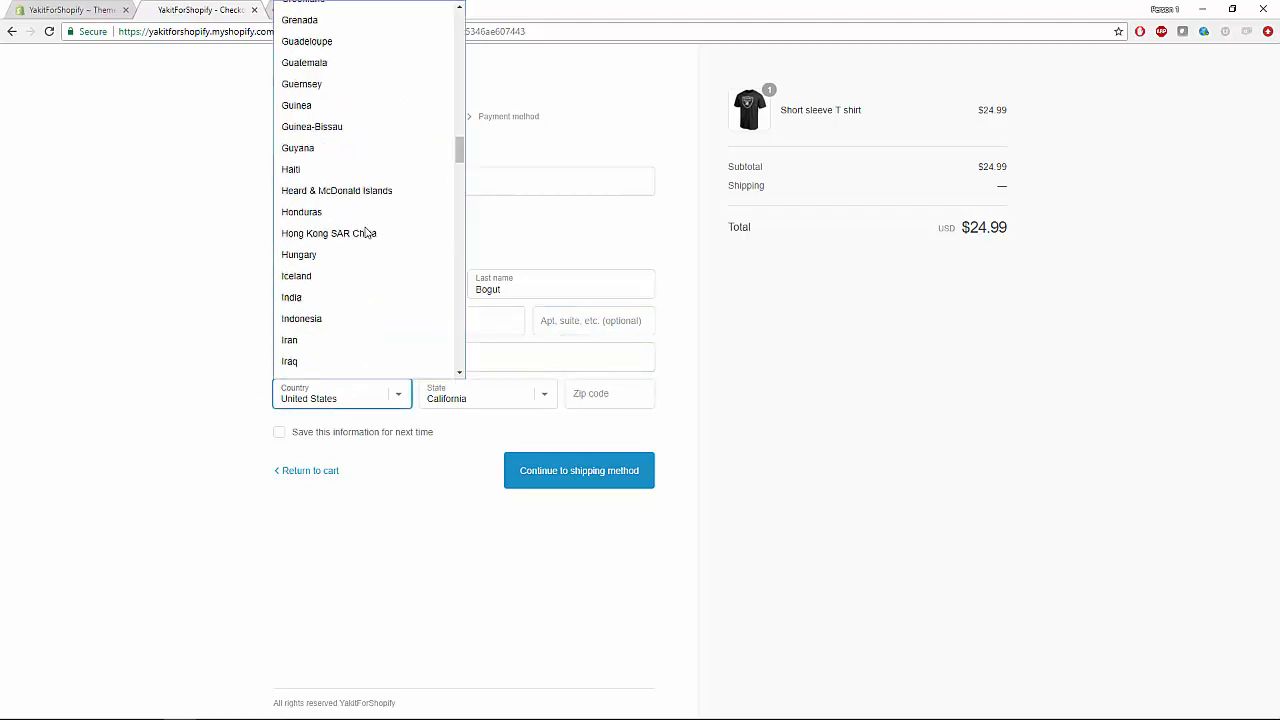
pyautogui.scroll(5, 367, 232)
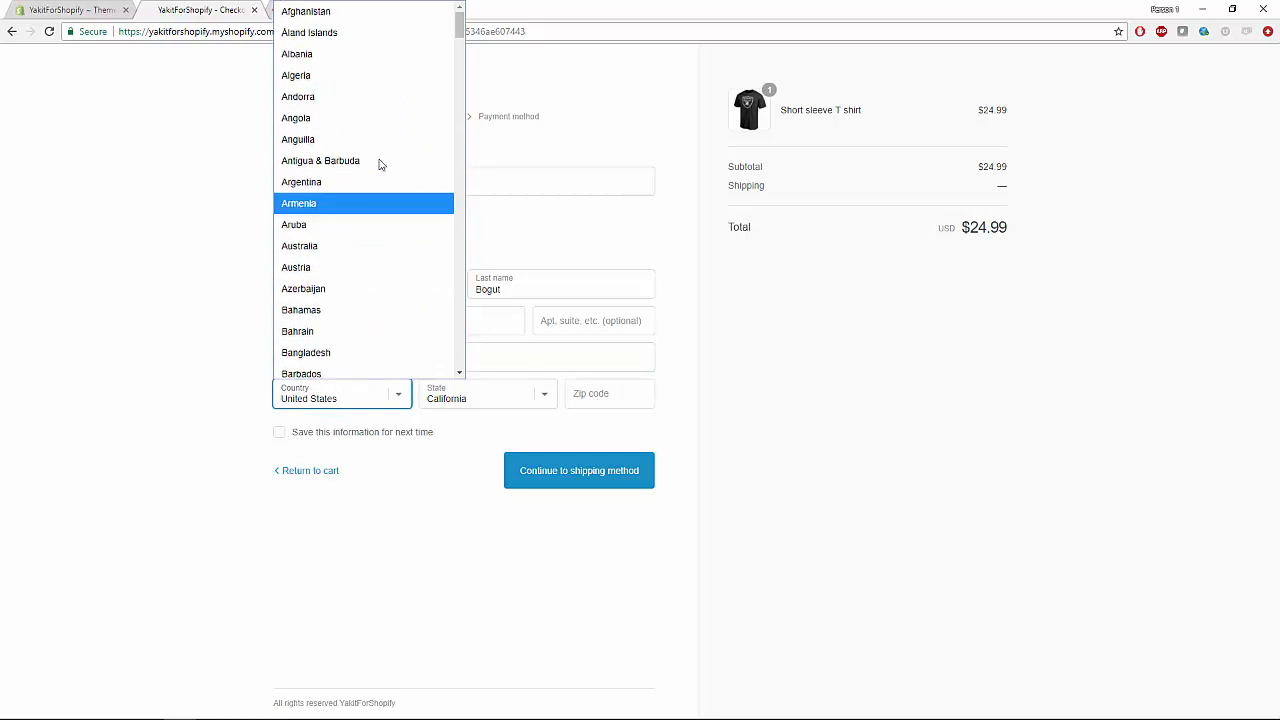
pyautogui.click(350, 247)
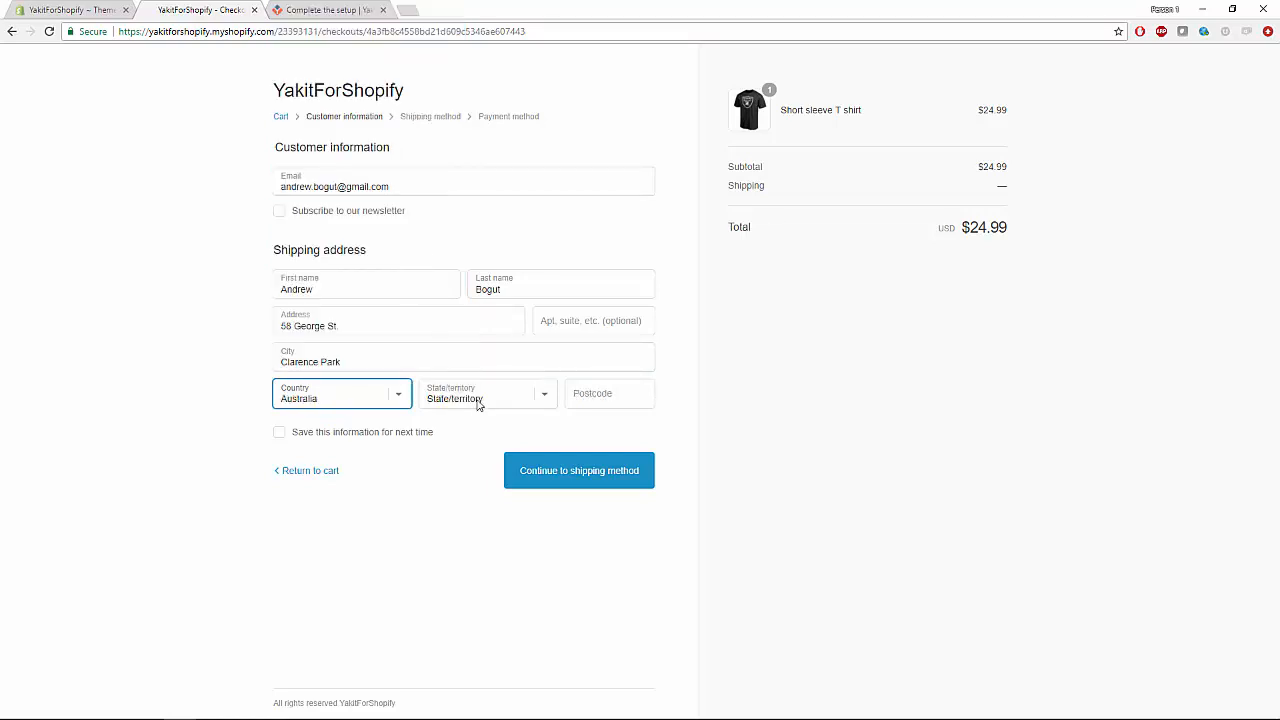
pyautogui.click(478, 400)
pyautogui.click(489, 526)
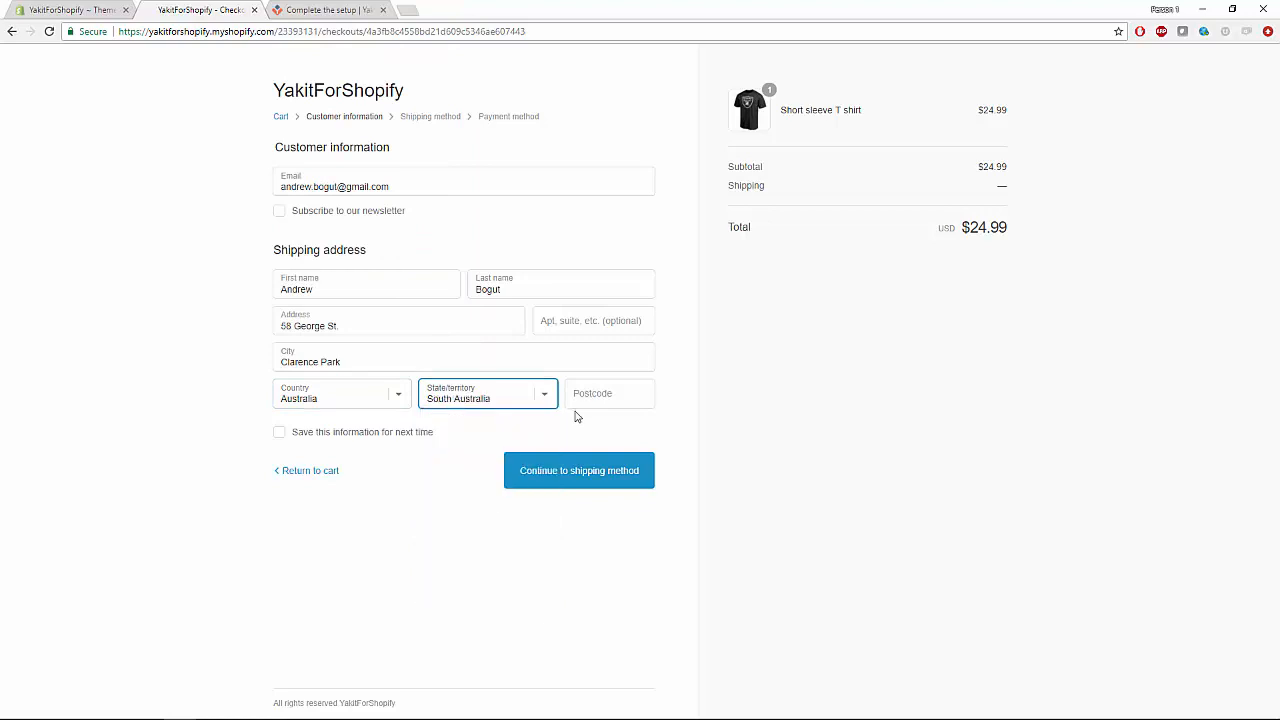
pyautogui.click(588, 396)
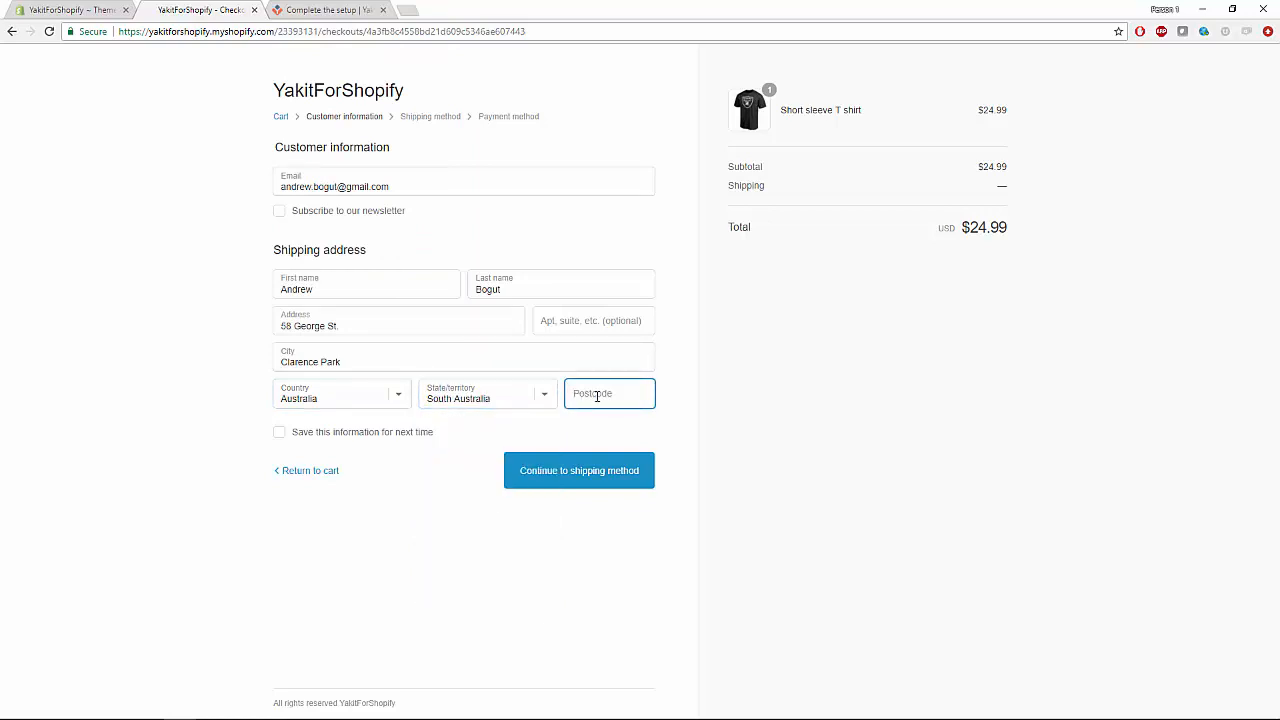
pyautogui.write('5034')
pyautogui.click(737, 435)
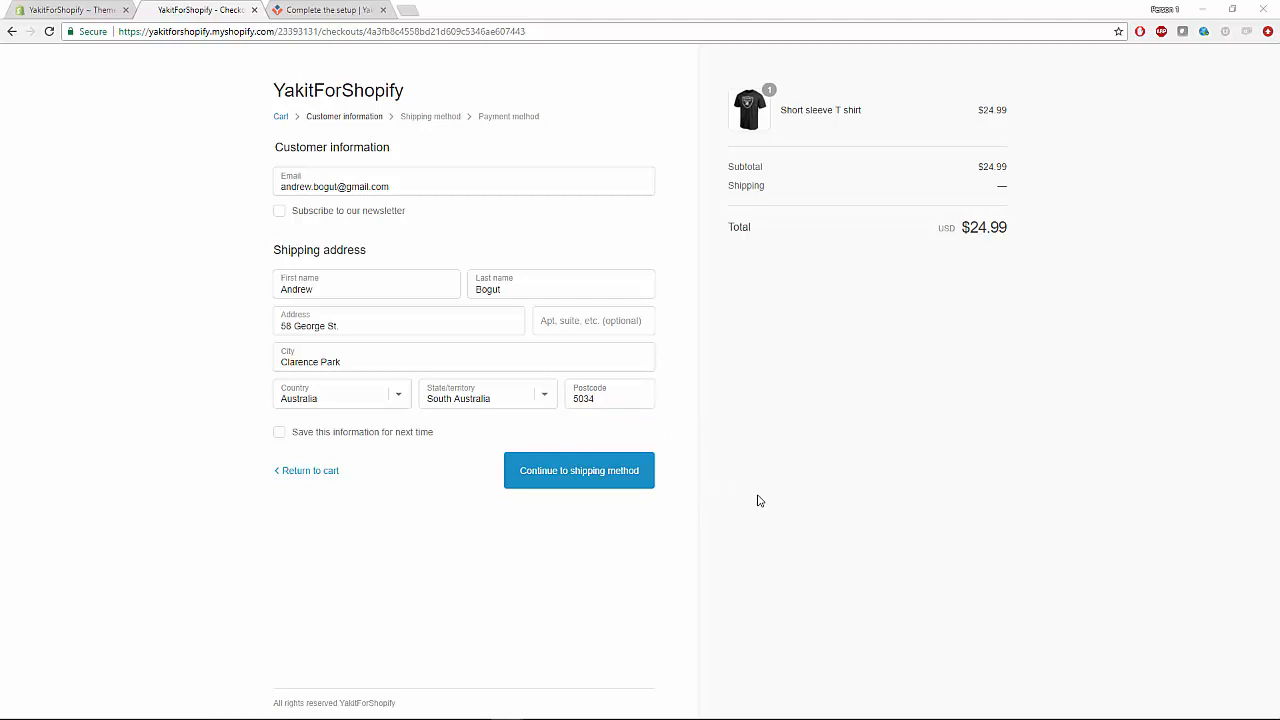
pyautogui.click(643, 469)
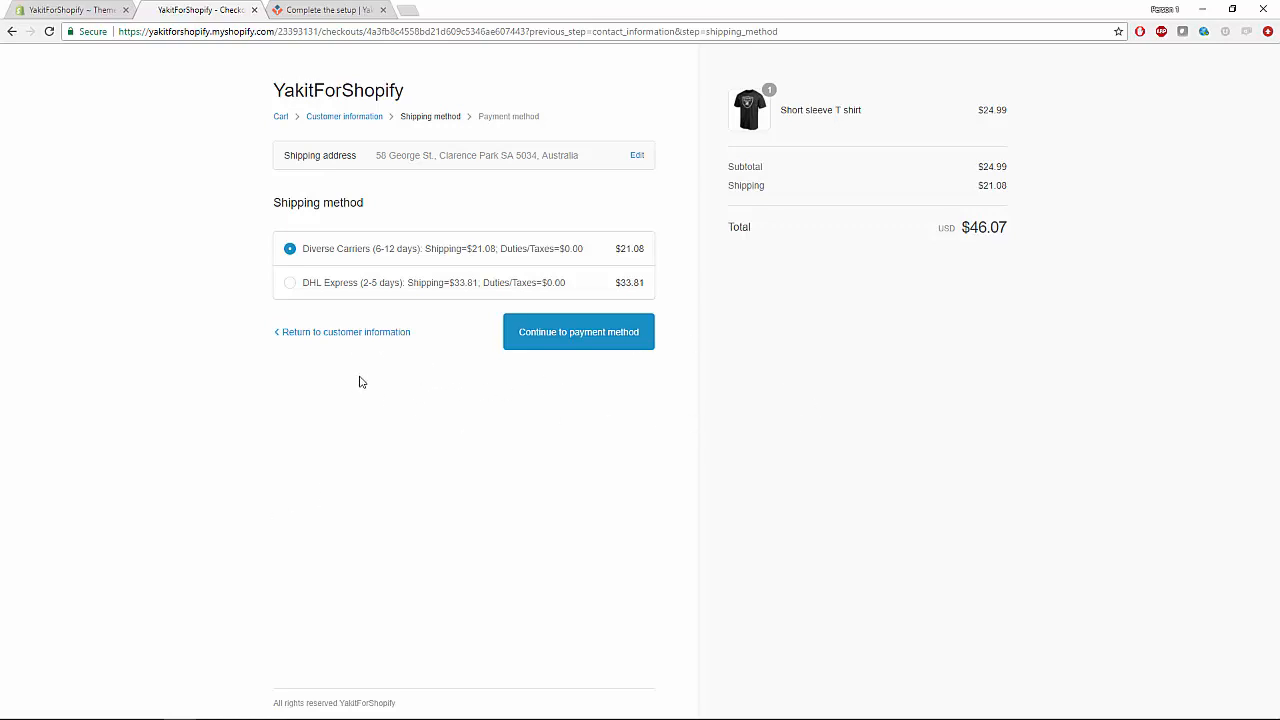
# Select DHL Express (2-5 days) shipping for a $58.80 total and continue to payment.
pyautogui.click(290, 286)
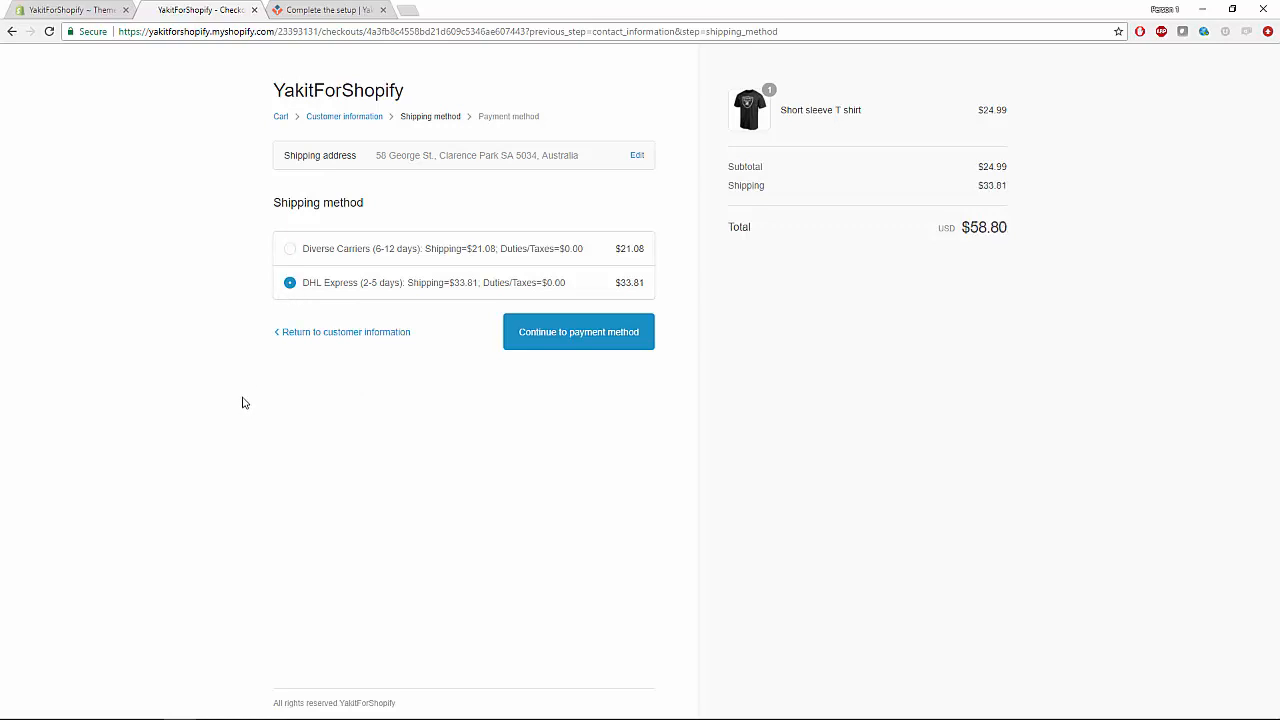
pyautogui.click(615, 340)
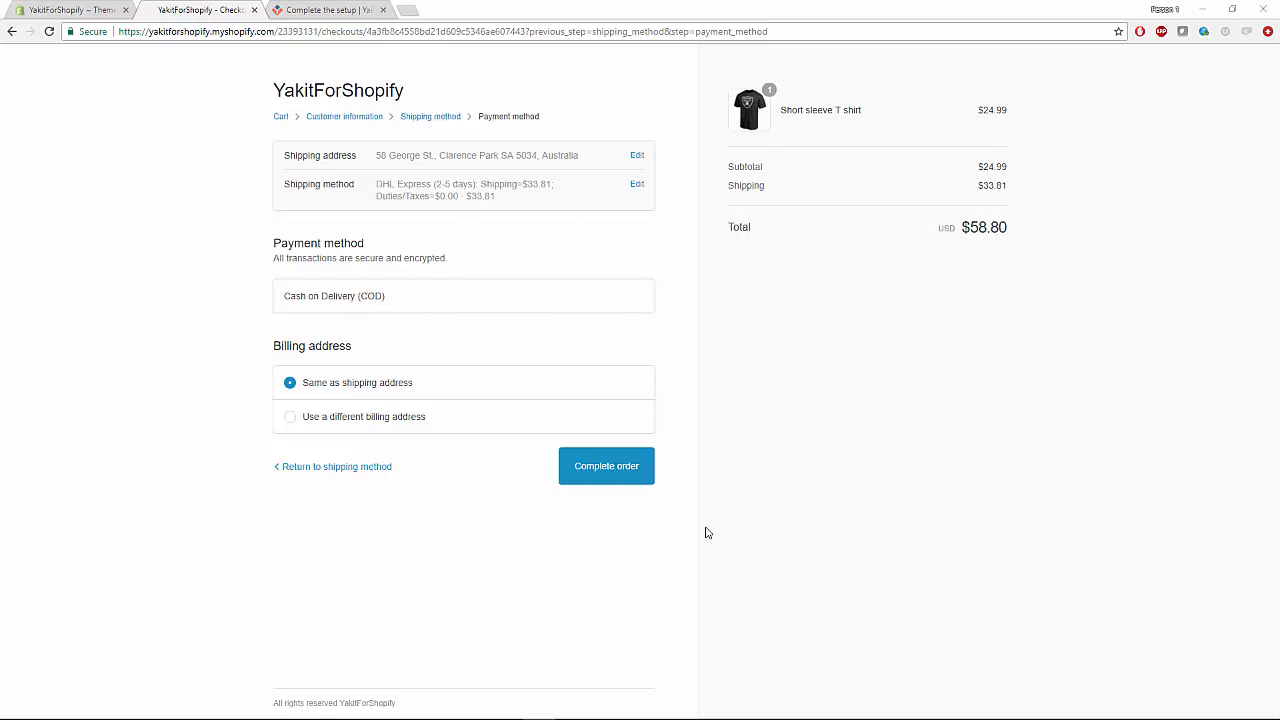
# Complete the order using Cash on Delivery with billing the same as shipping.
pyautogui.click(626, 469)
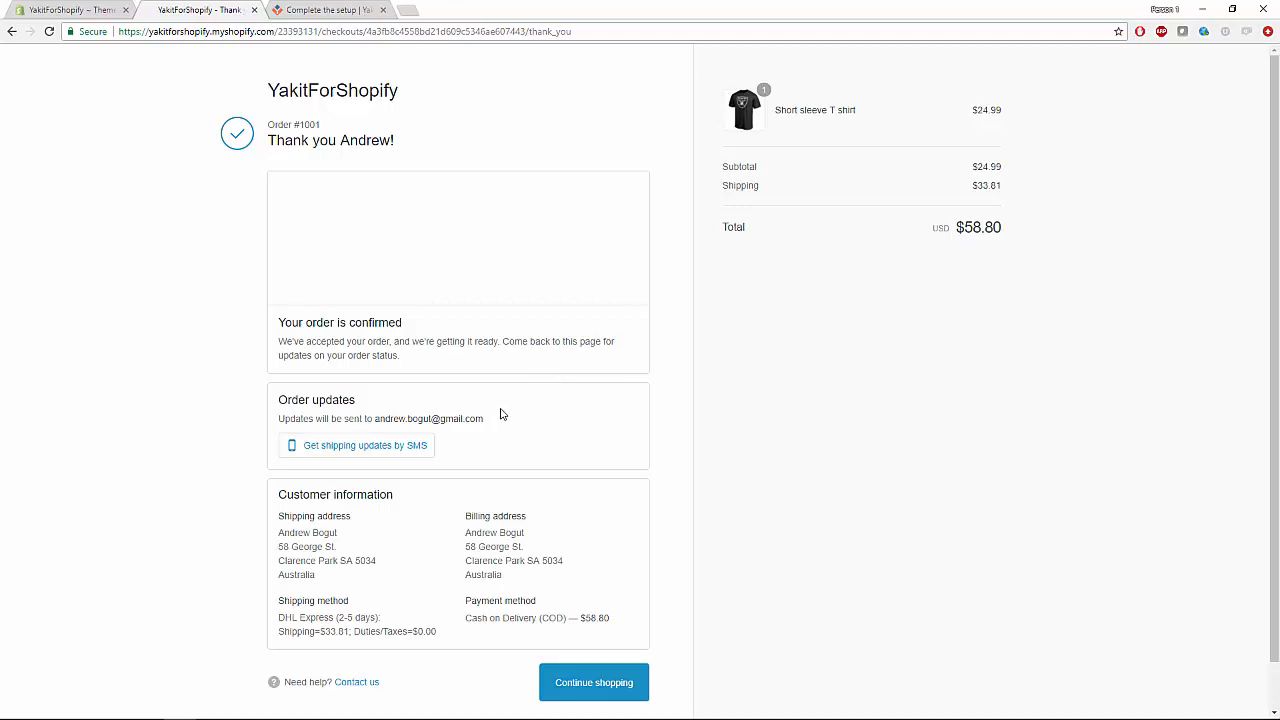
# Launch Yakit from the installed apps in the Shopify store admin.
pyautogui.click(70, 12)
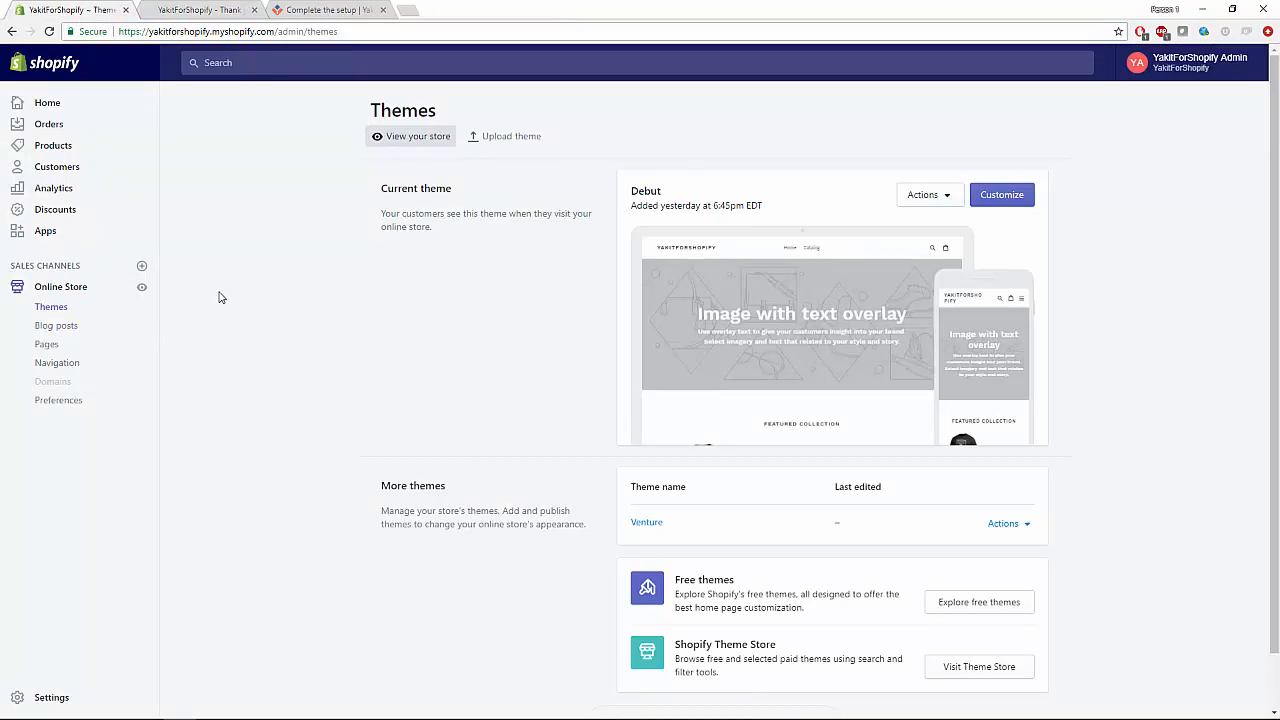
pyautogui.click(50, 237)
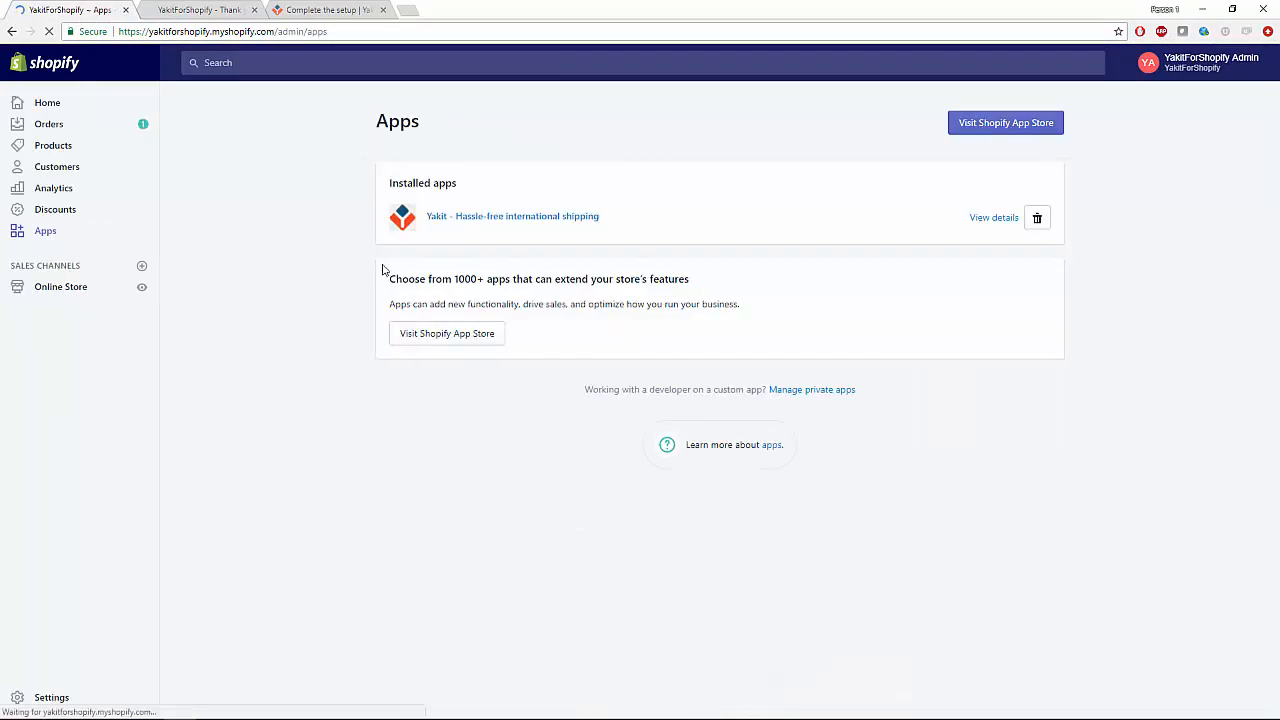
pyautogui.click(511, 224)
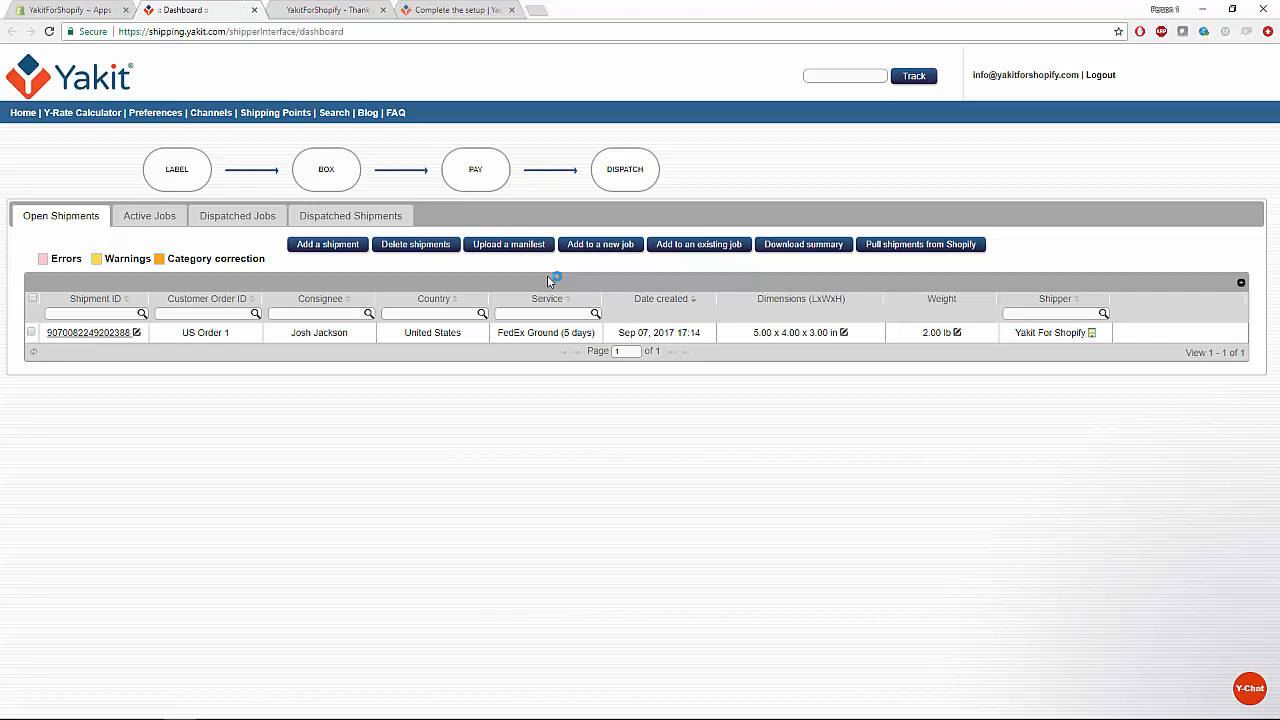
# Pull Shopify shipments and add the 0.51 lb Australia DHL Express shipment to a new job.
pyautogui.click(922, 251)
pyautogui.click(922, 251)
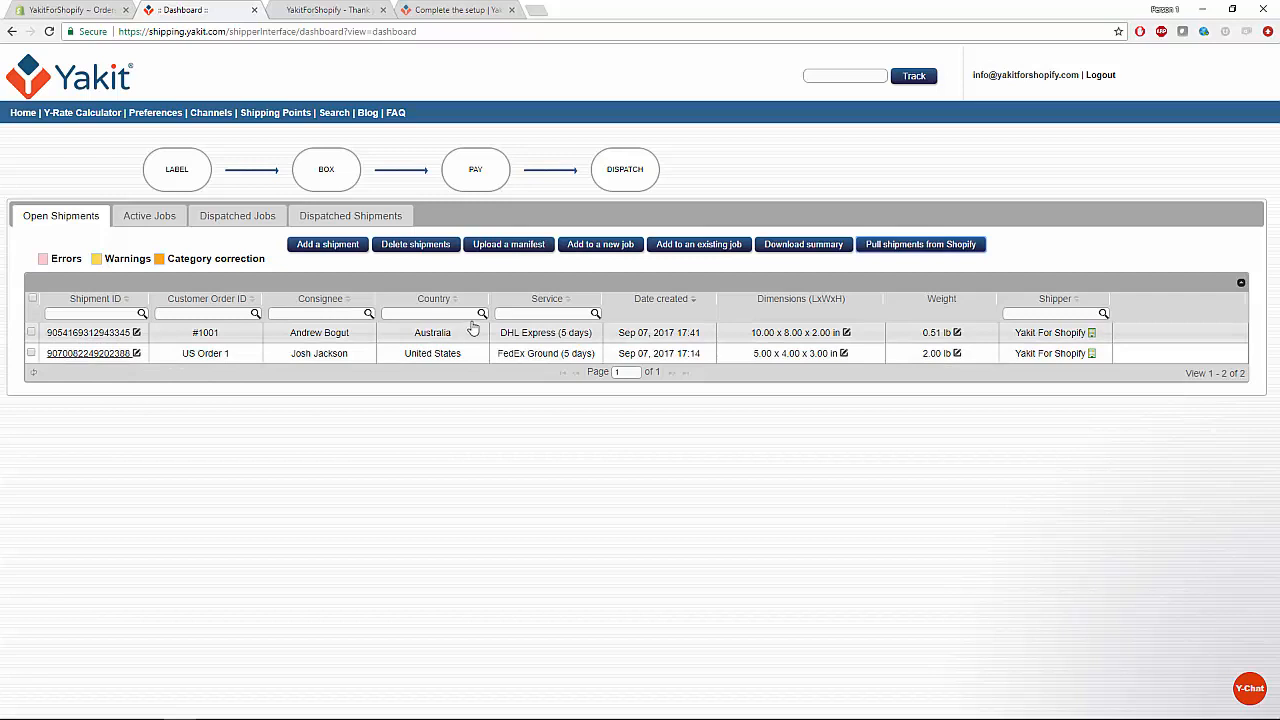
pyautogui.click(31, 333)
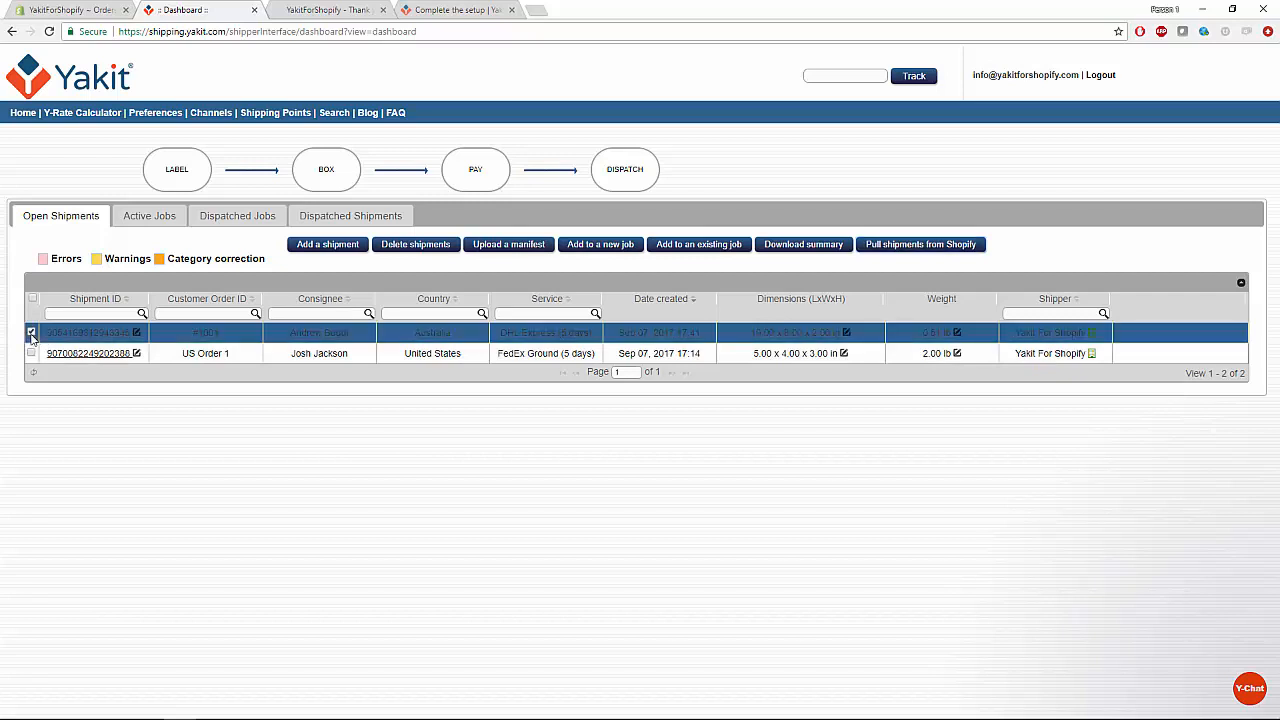
pyautogui.click(31, 333)
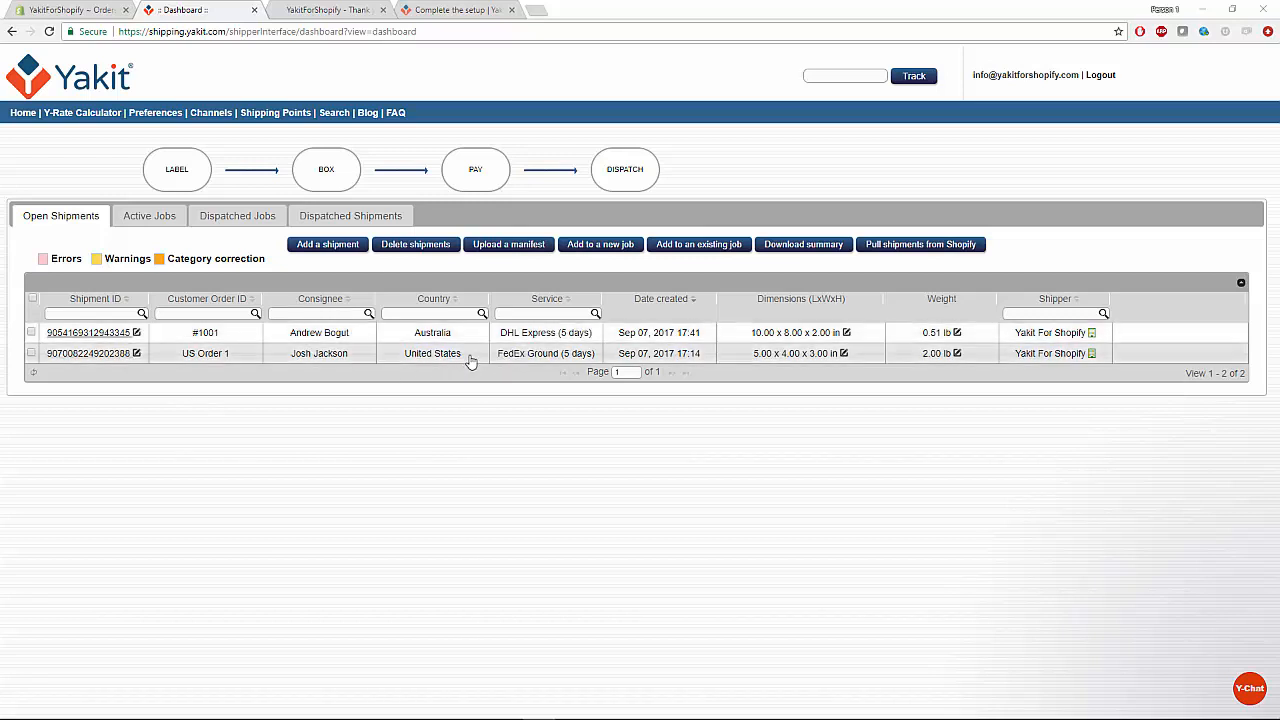
pyautogui.moveTo(469, 362); pyautogui.dragTo(400, 370)
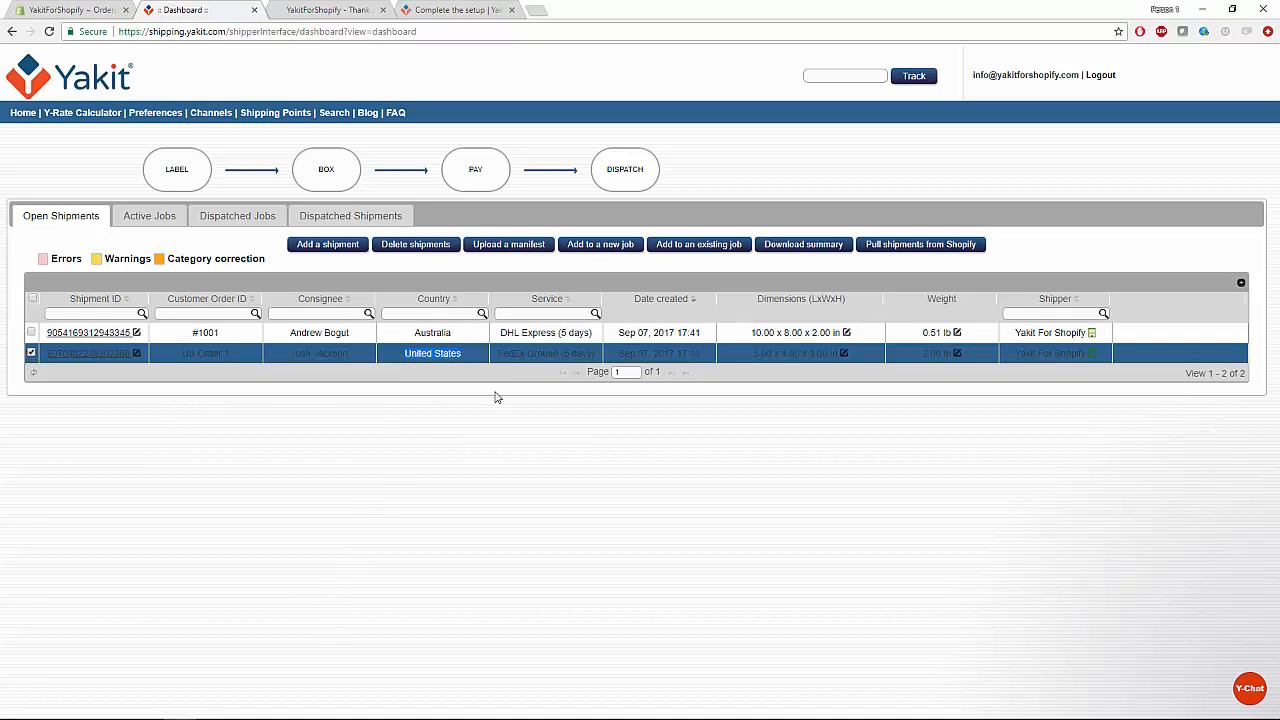
pyautogui.click(472, 357)
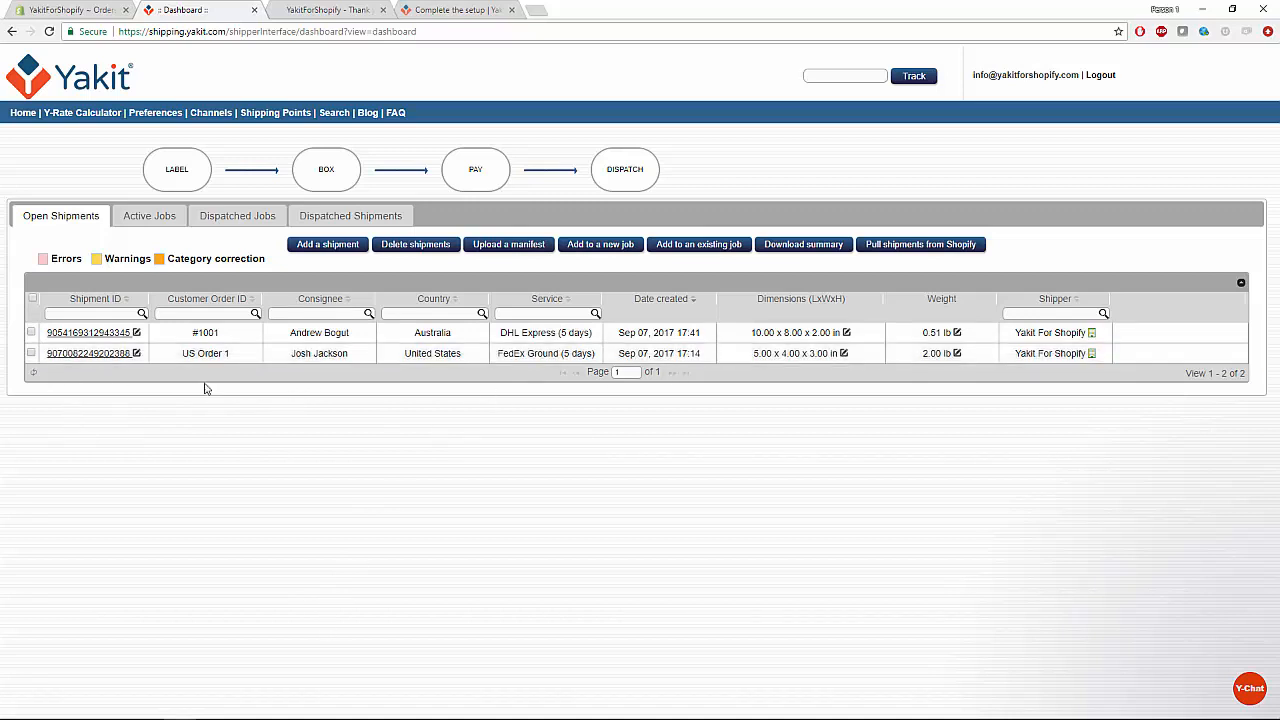
pyautogui.click(31, 334)
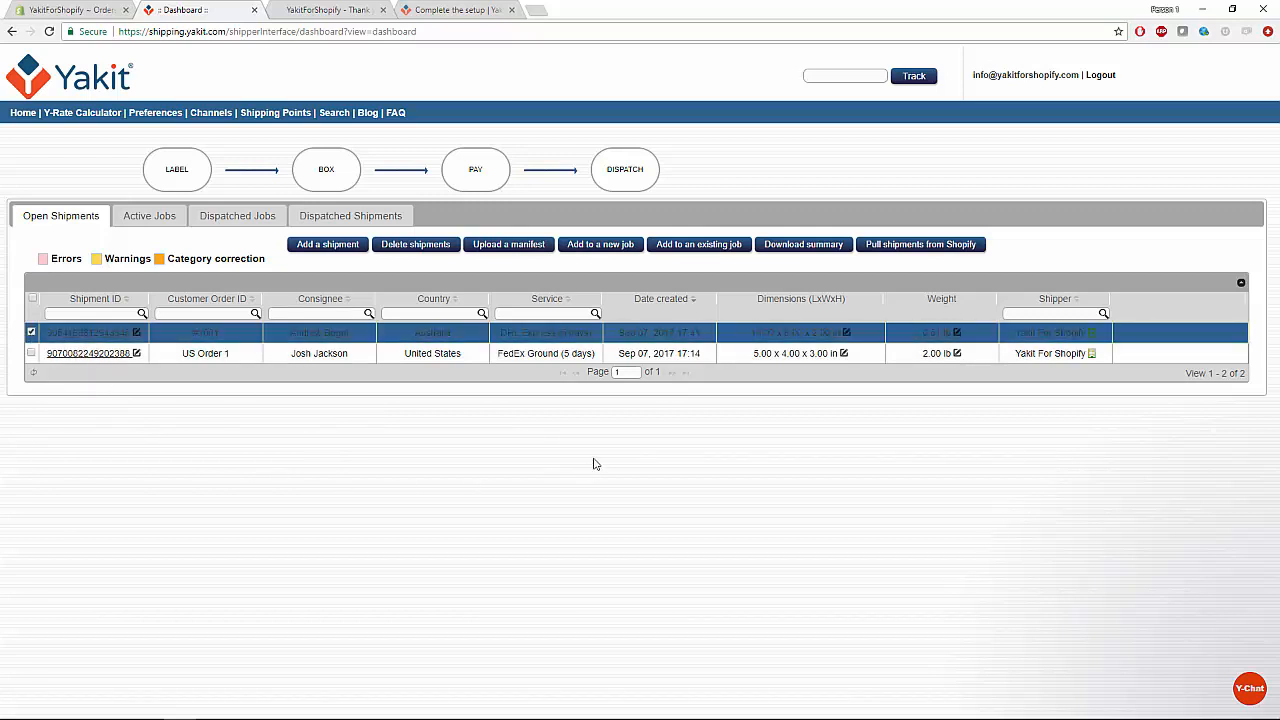
pyautogui.click(614, 252)
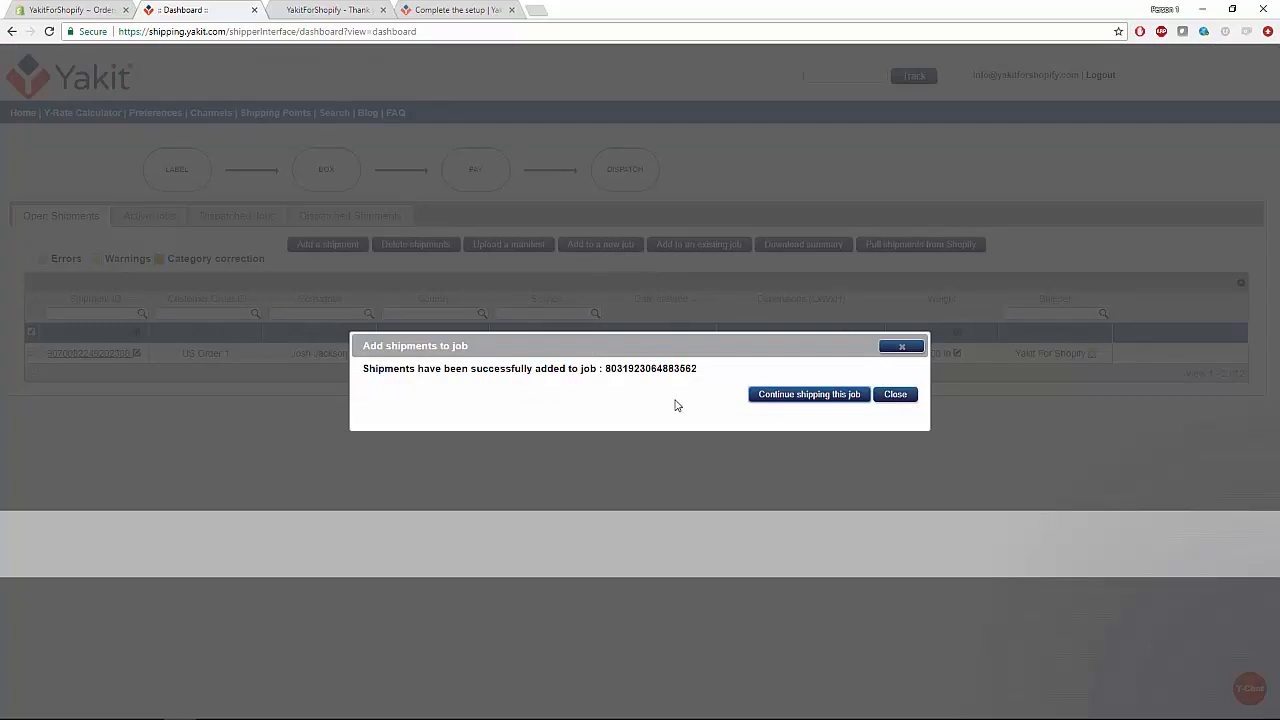
# Continue the job to payment (33.80 USD due), then download and view the job invoice PDF.
pyautogui.click(811, 398)
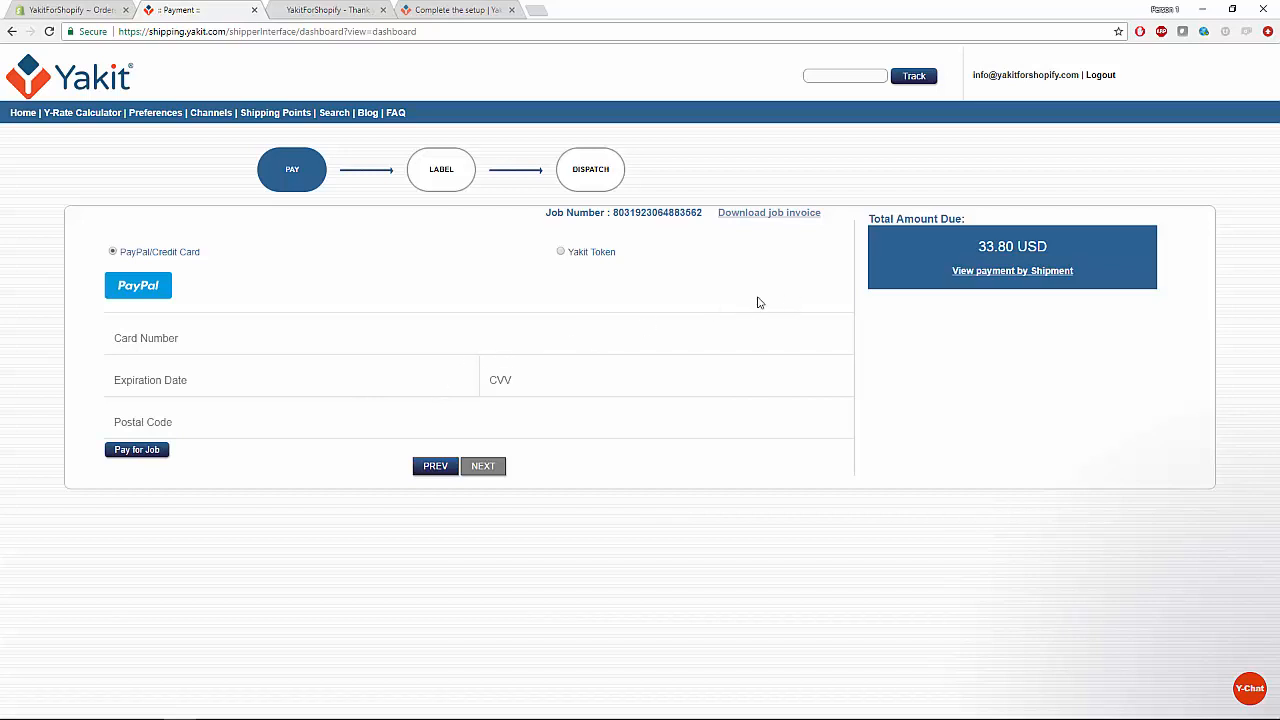
pyautogui.click(768, 214)
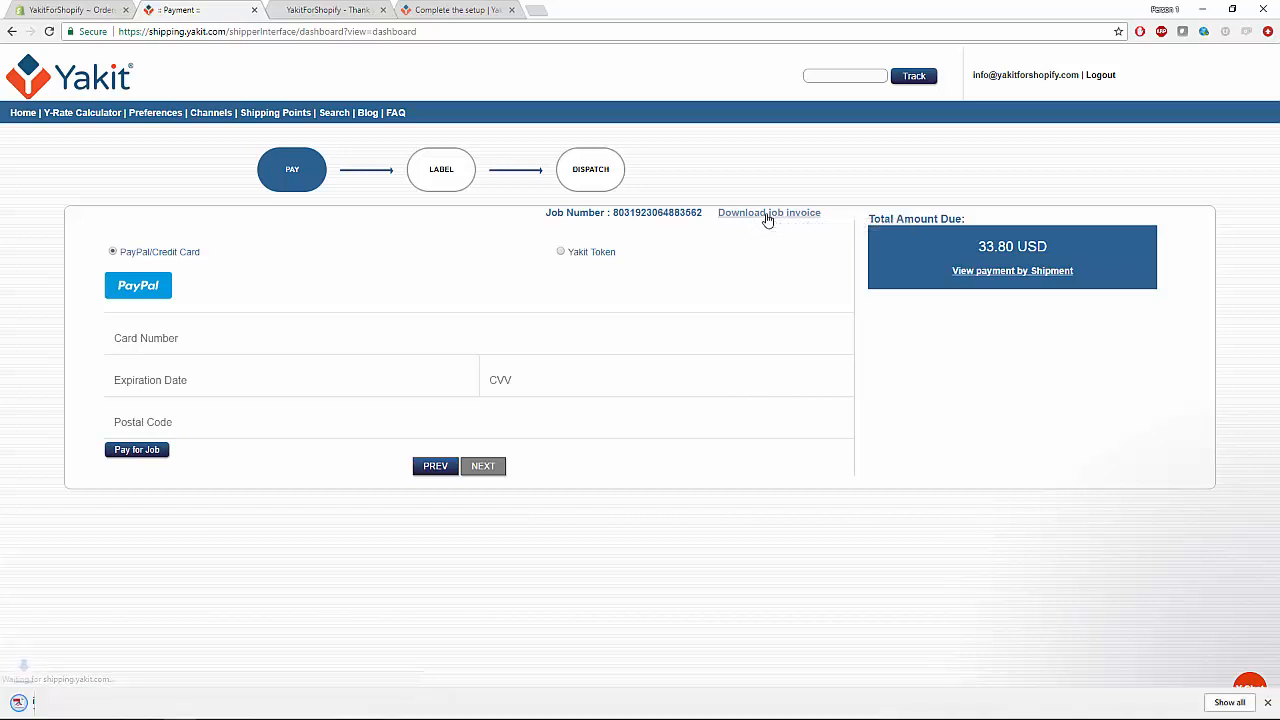
pyautogui.click(57, 703)
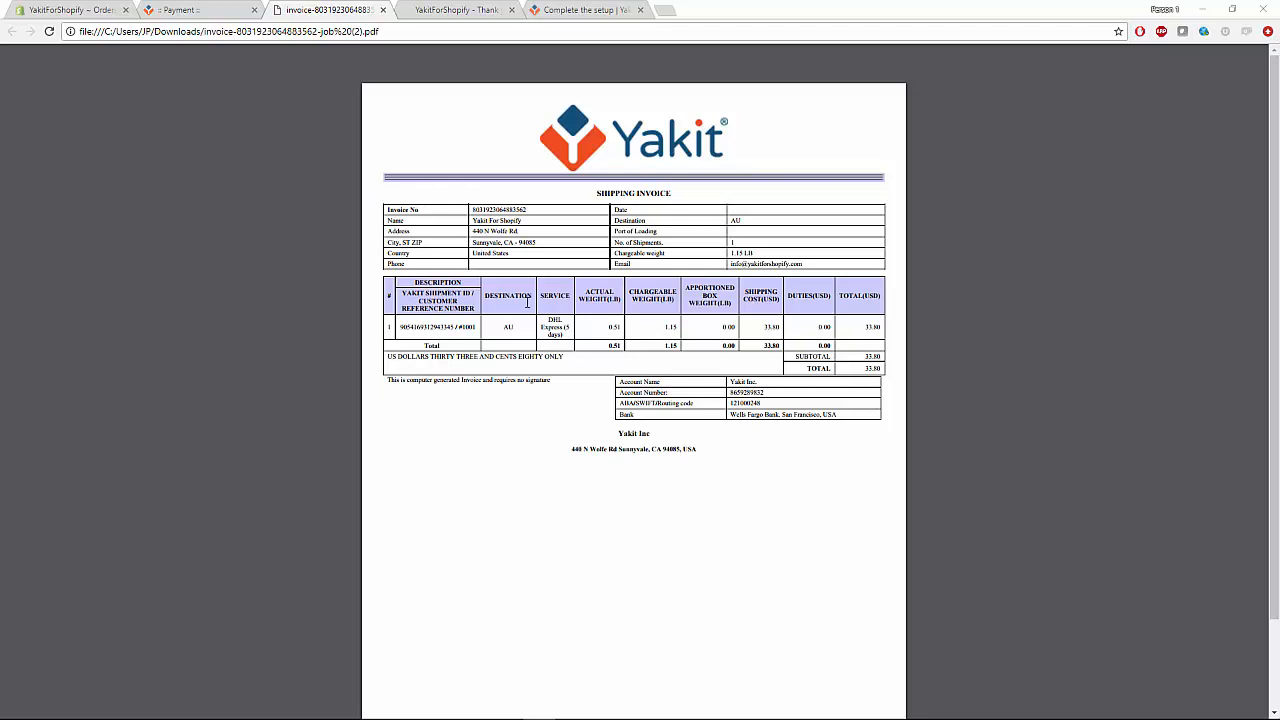
pyautogui.hotkey('ctrl', 'w')
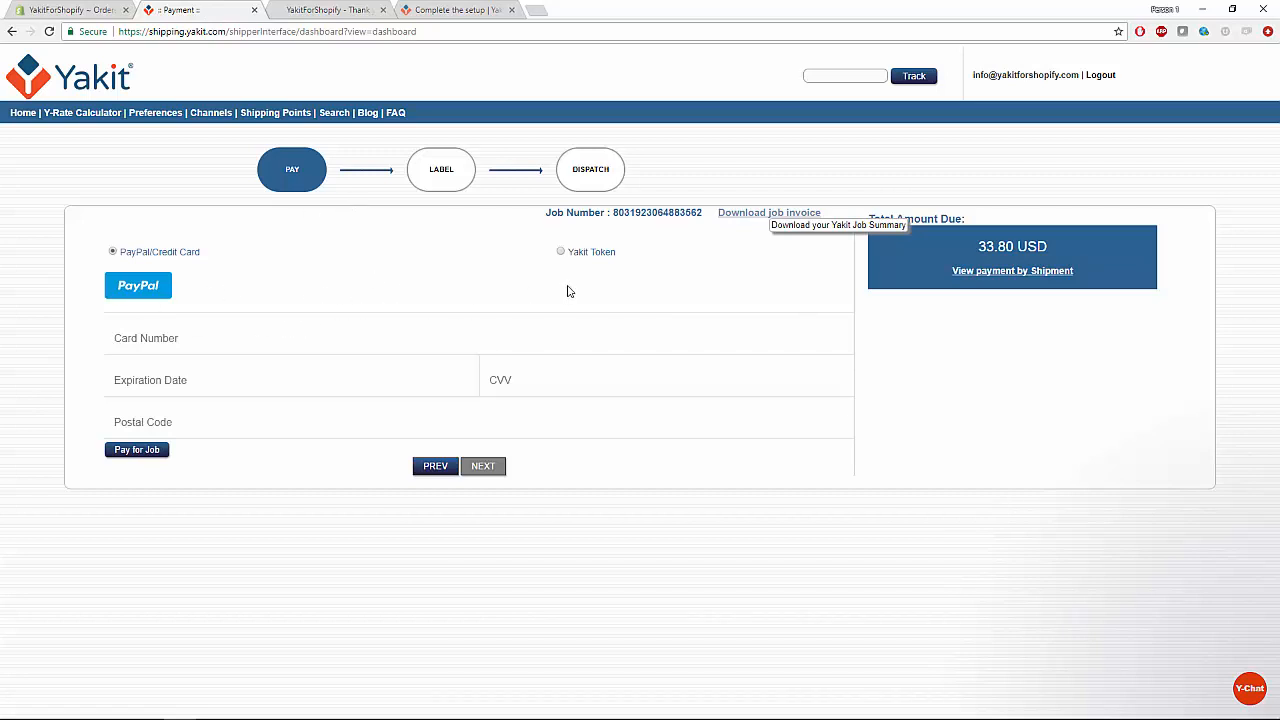
# Pay the 33.80 USD job with a Yakit token and proceed to label printing.
pyautogui.click(561, 253)
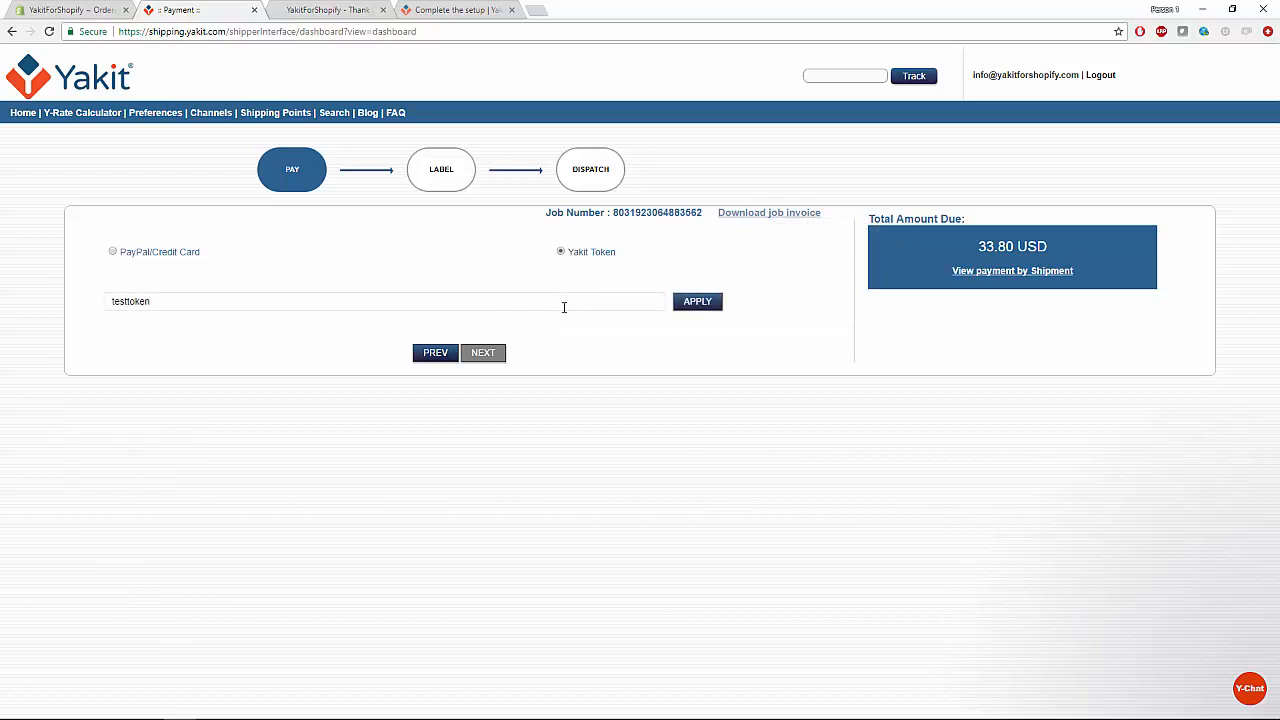
pyautogui.click(547, 307)
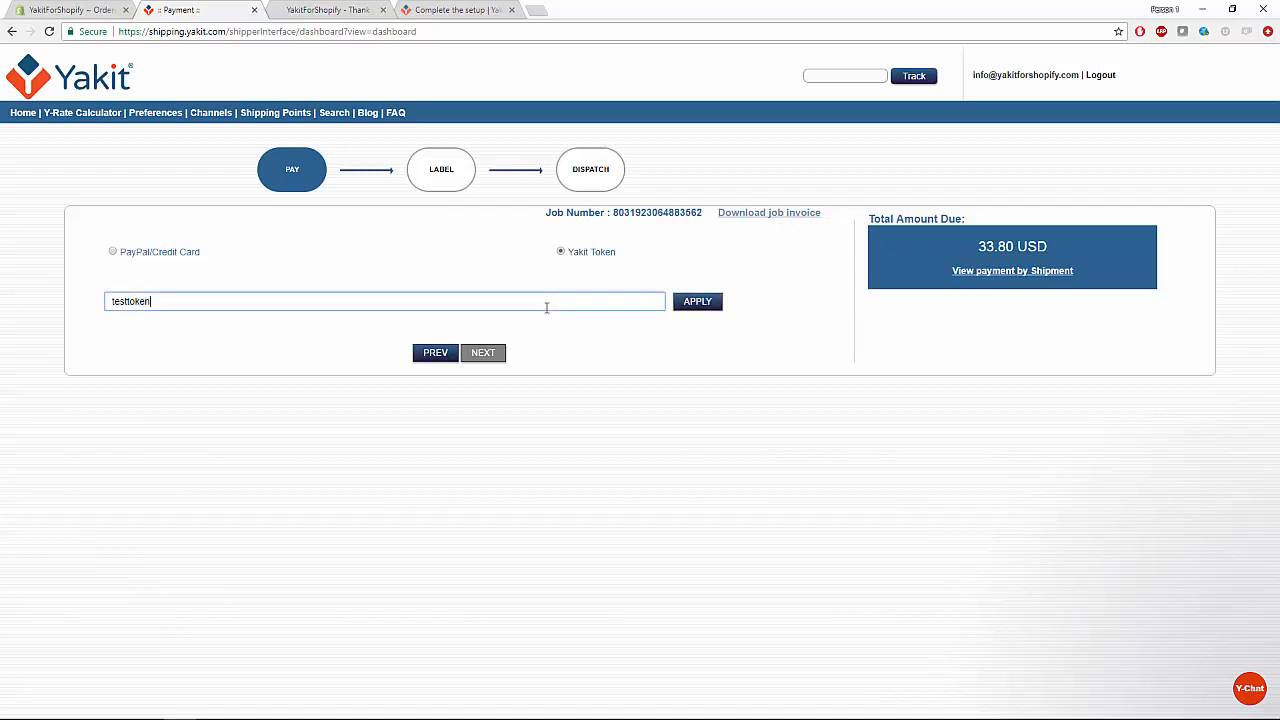
pyautogui.press('BackSpace')
pyautogui.press('BackSpace')
pyautogui.press('BackSpace')
pyautogui.press('BackSpace')
pyautogui.press('BackSpace')
pyautogui.press('BackSpace')
pyautogui.press('BackSpace')
pyautogui.press('BackSpace')
pyautogui.write('0')
pyautogui.press('Return')
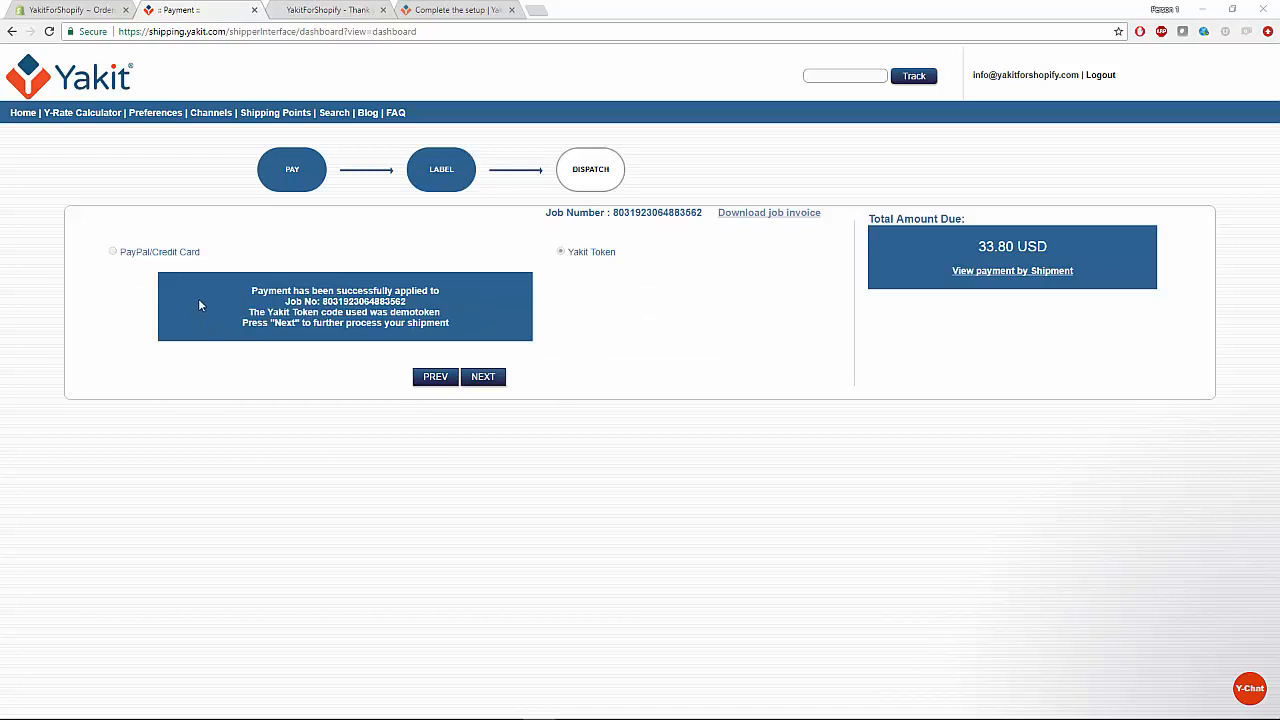
pyautogui.click(489, 378)
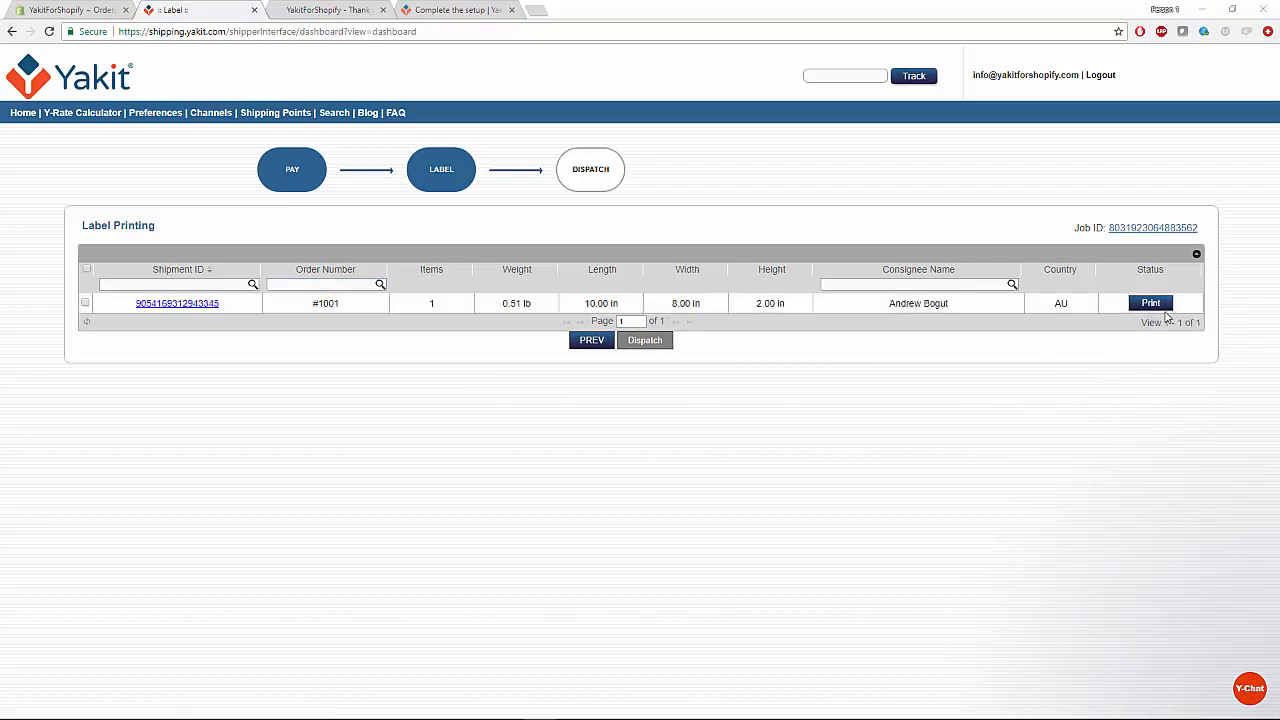
# Print and view the label PDF for the 0.51 lb Australian shipment.
pyautogui.click(1152, 306)
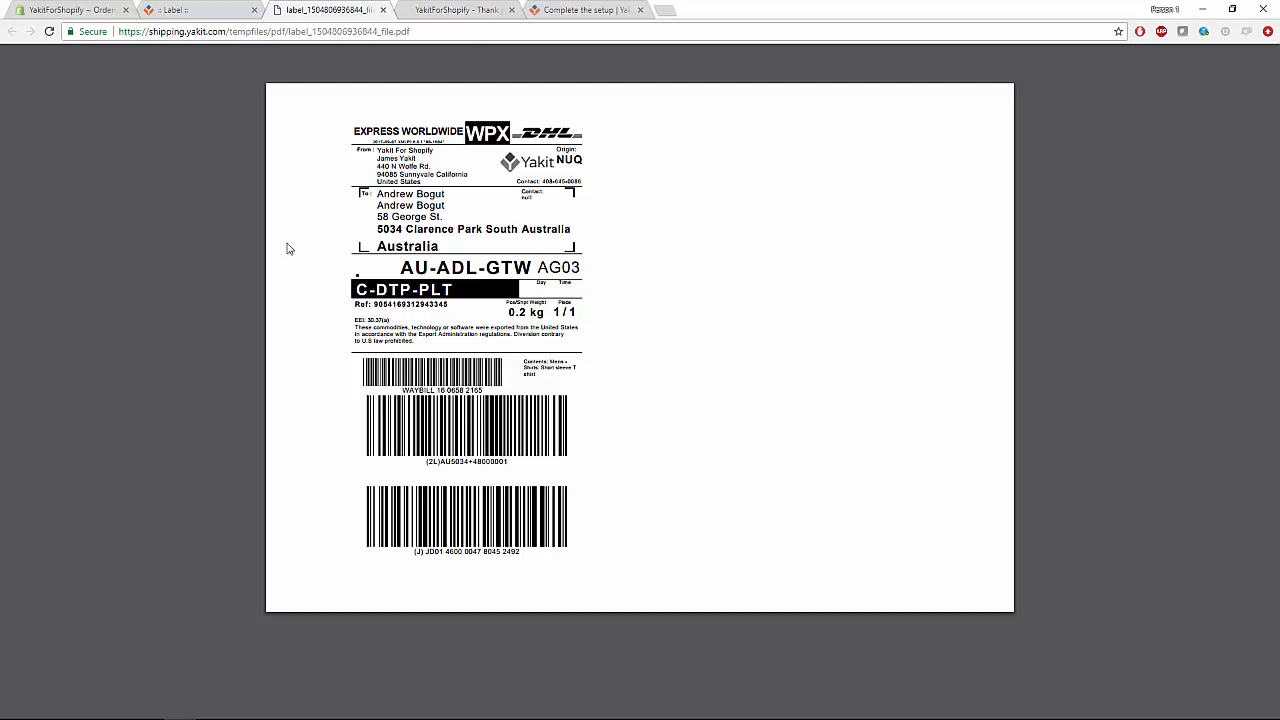
pyautogui.moveTo(353, 87)
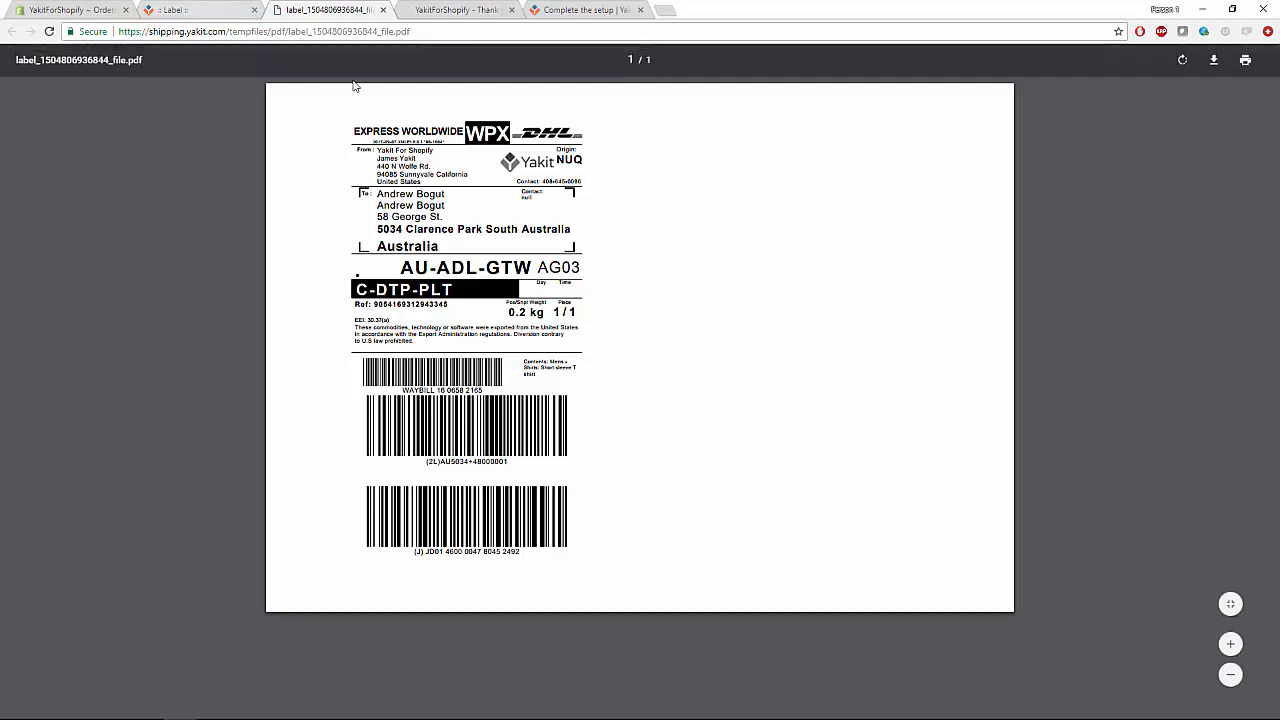
pyautogui.click(383, 10)
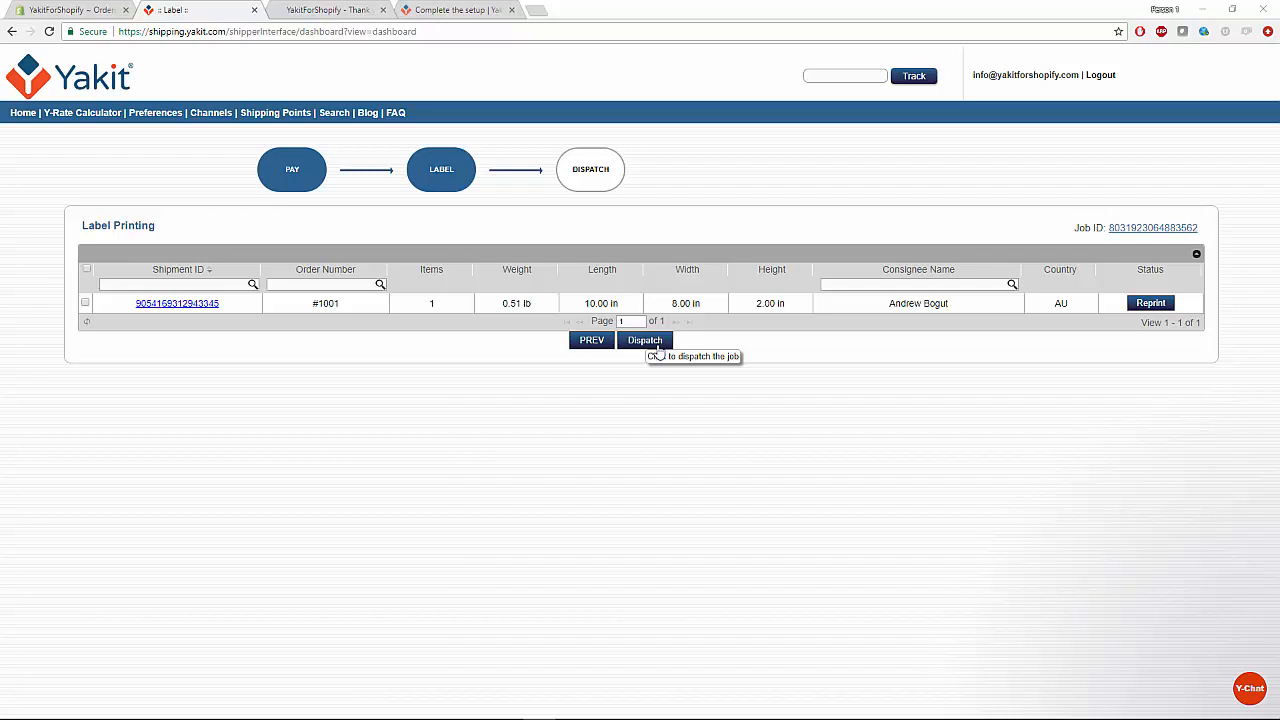
# Dispatch the job and review the maximized tracking timeline ending in Clarence Park, Australia.
pyautogui.click(657, 344)
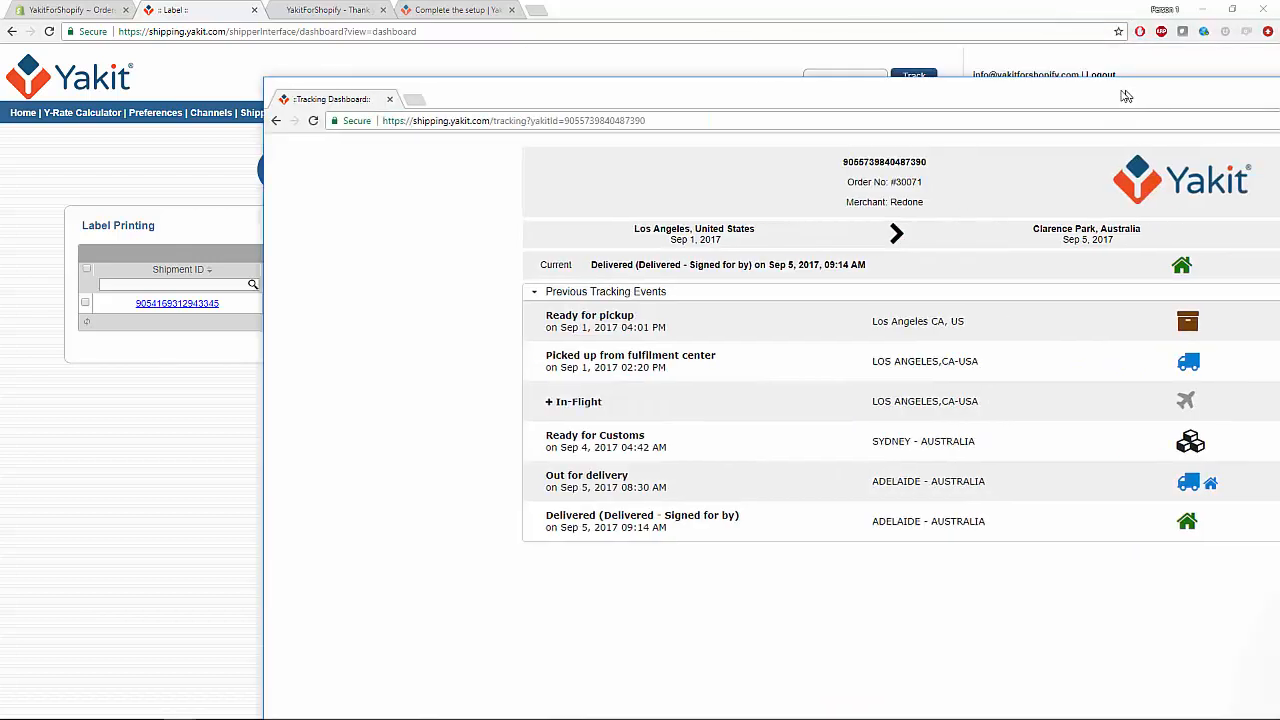
pyautogui.doubleClick(780, 89)
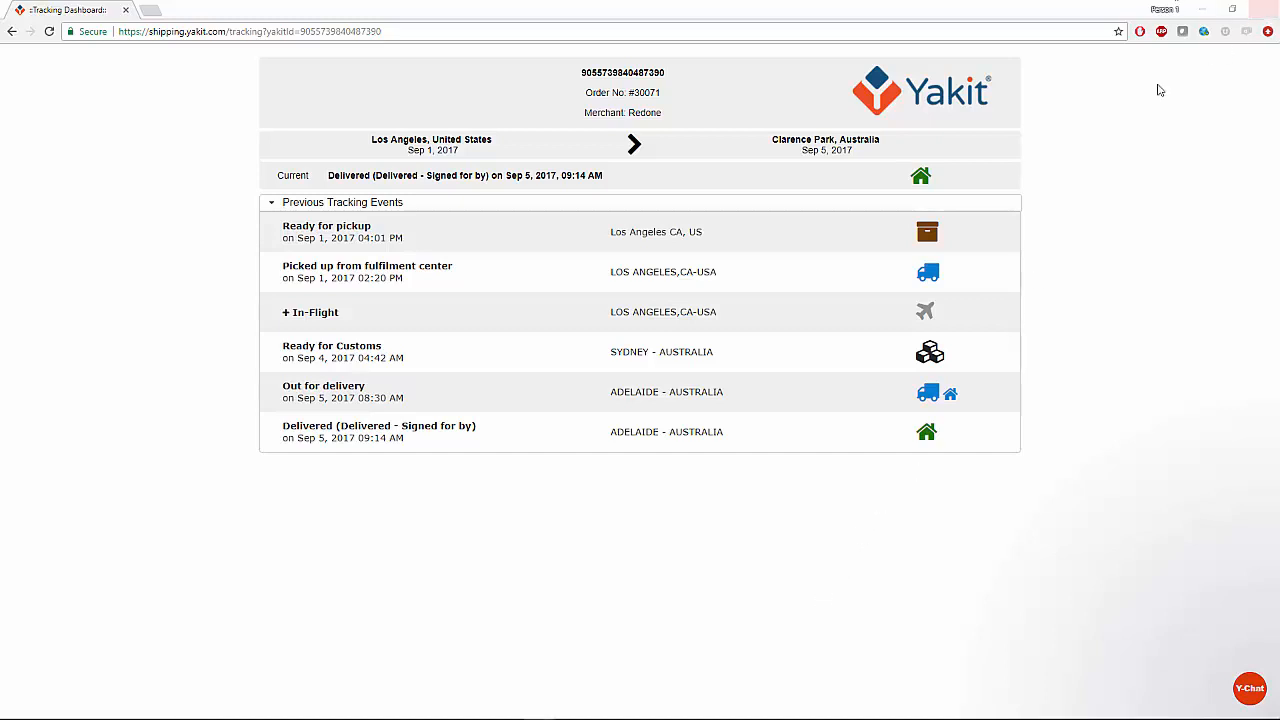
pyautogui.click(1262, 12)
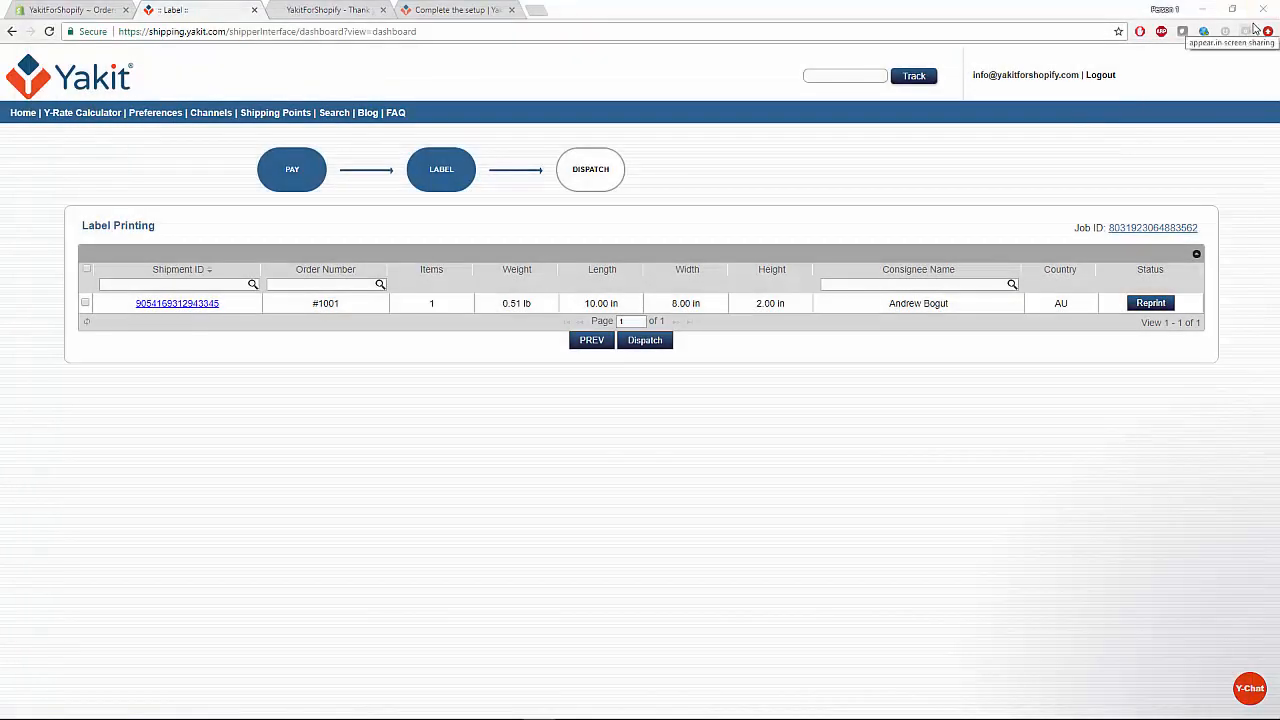